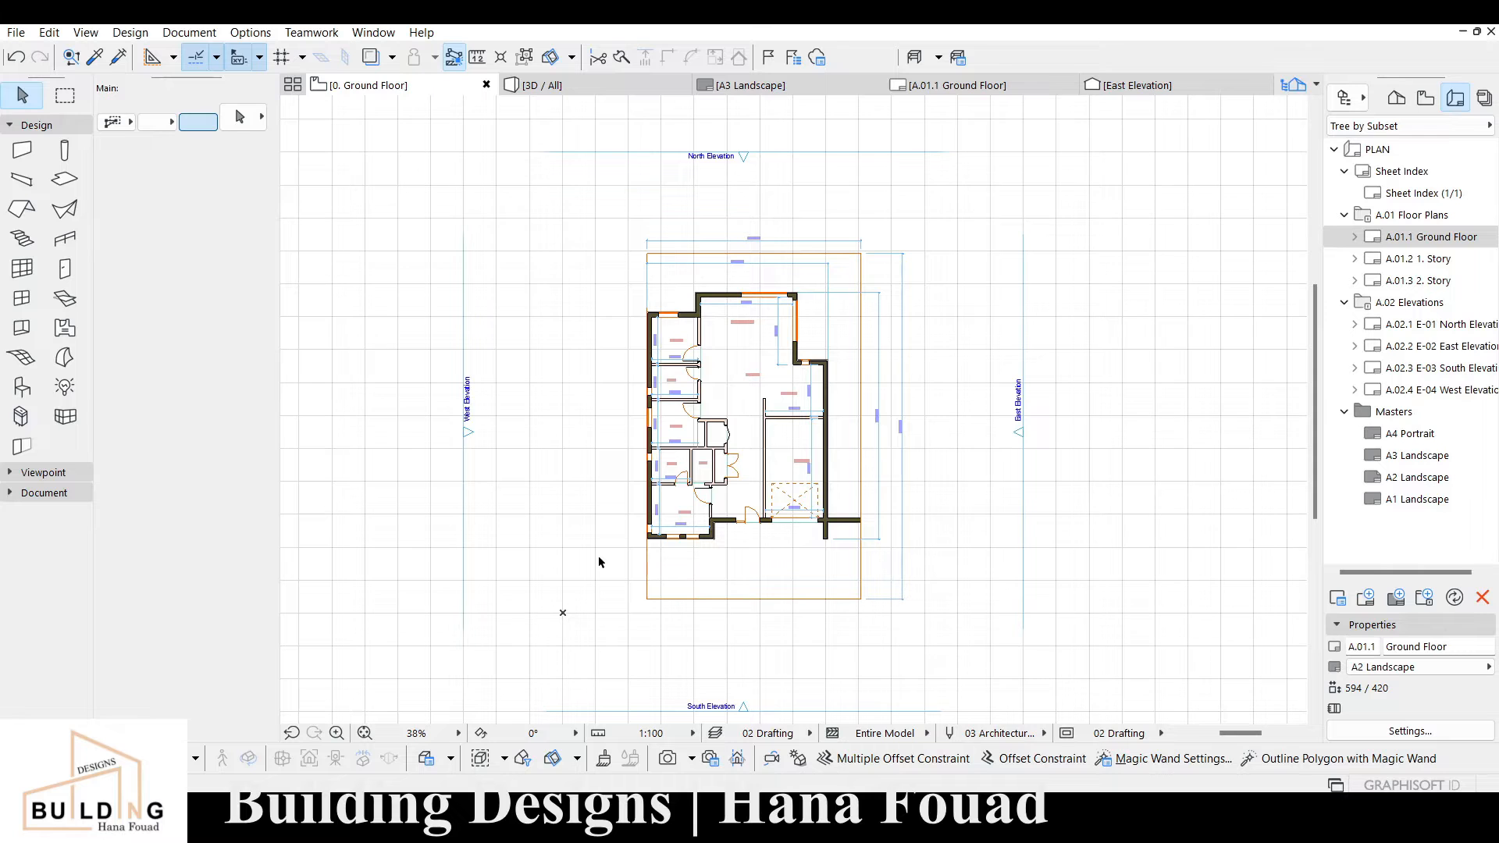
Step: Examine the ground floor plan, and check the plans of 1. Story and 2. Story in the project map
middle_click_drag(817, 397, 820, 382)
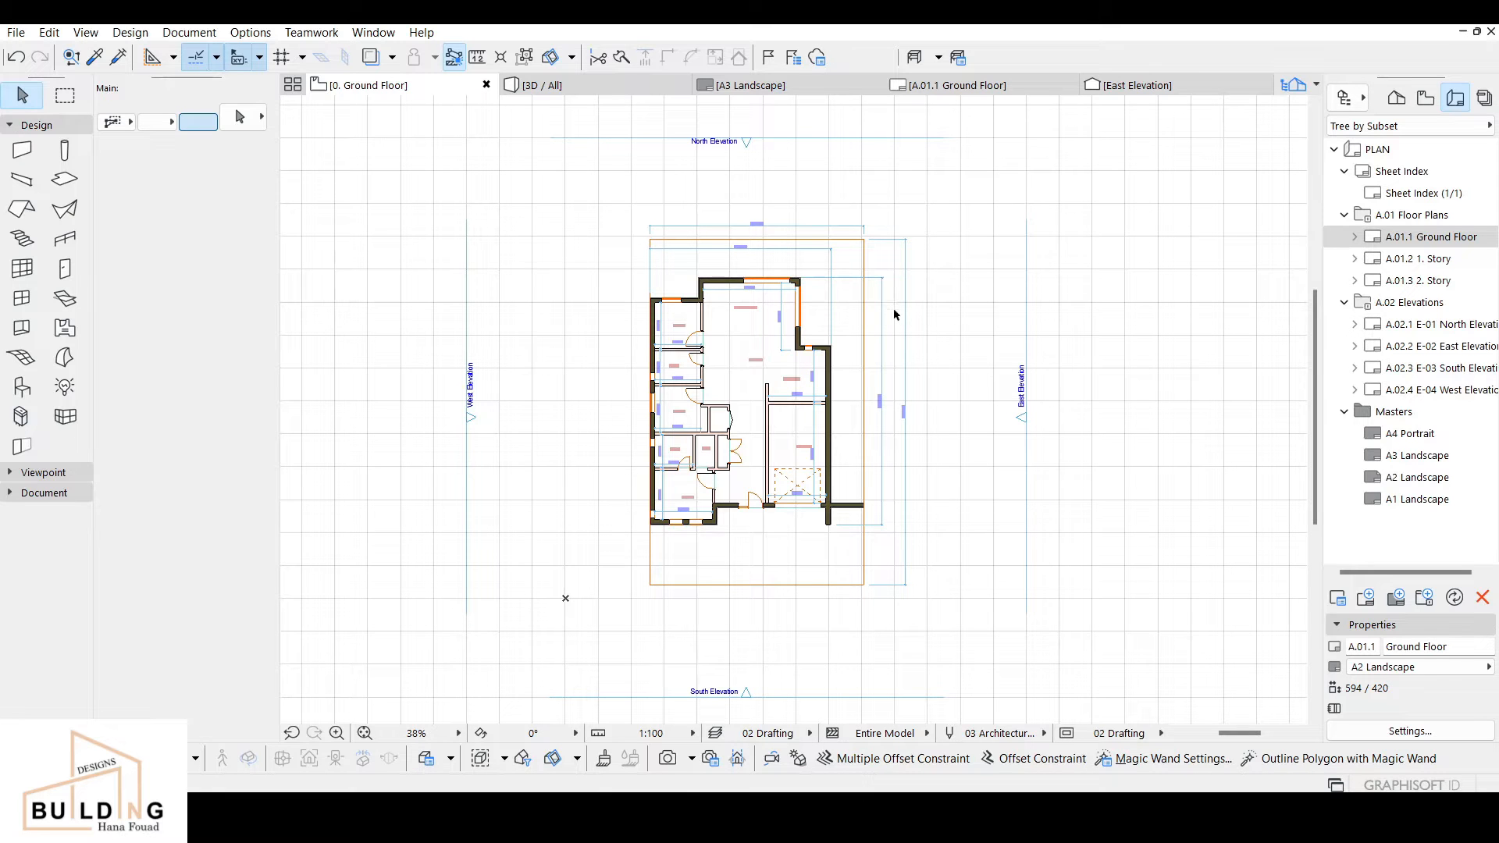
scroll(741, 413, "up", 4)
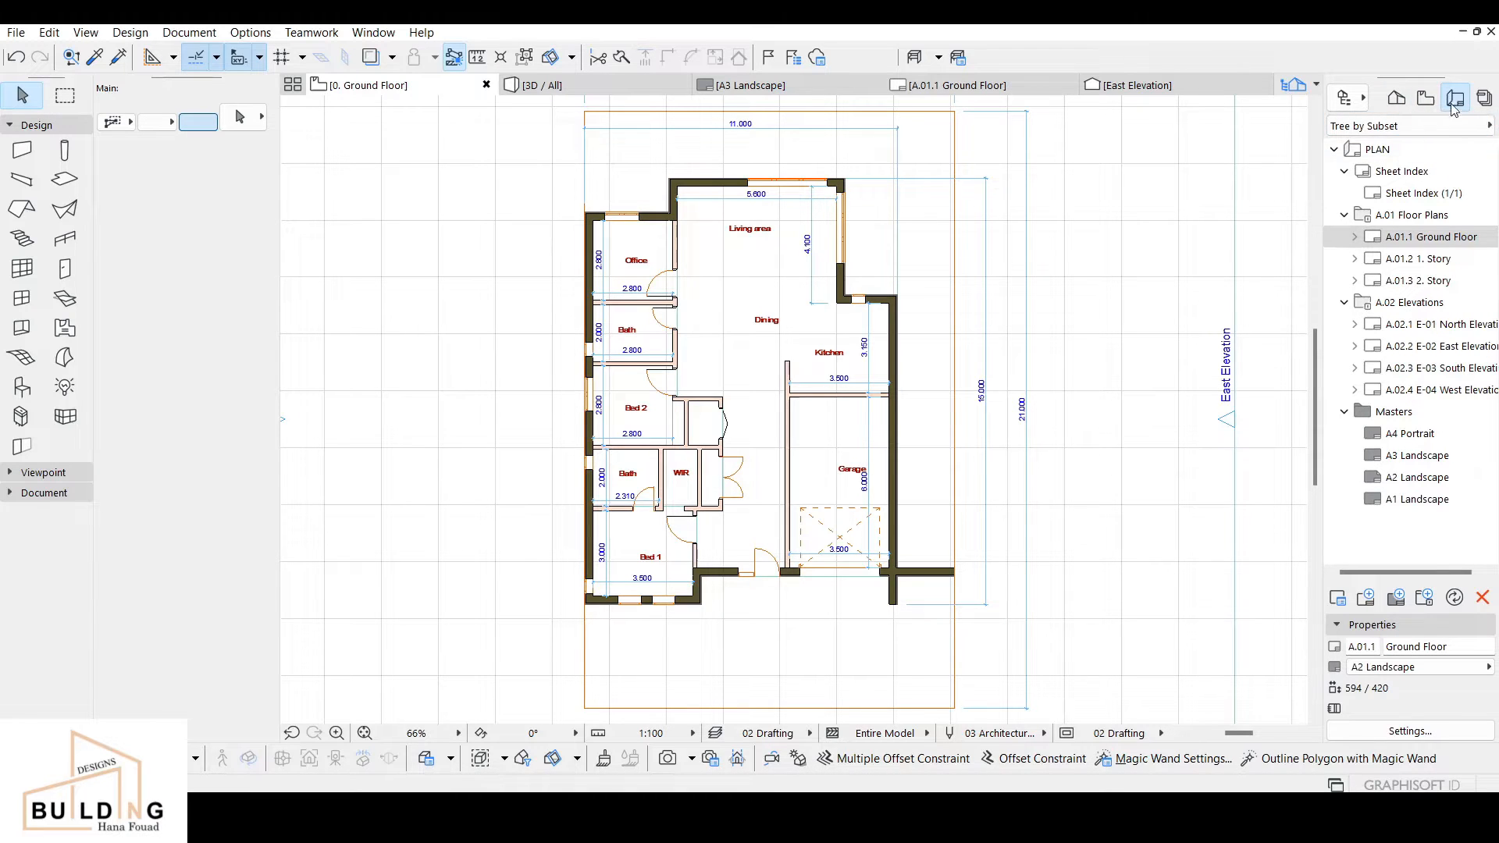
left_click(1395, 99)
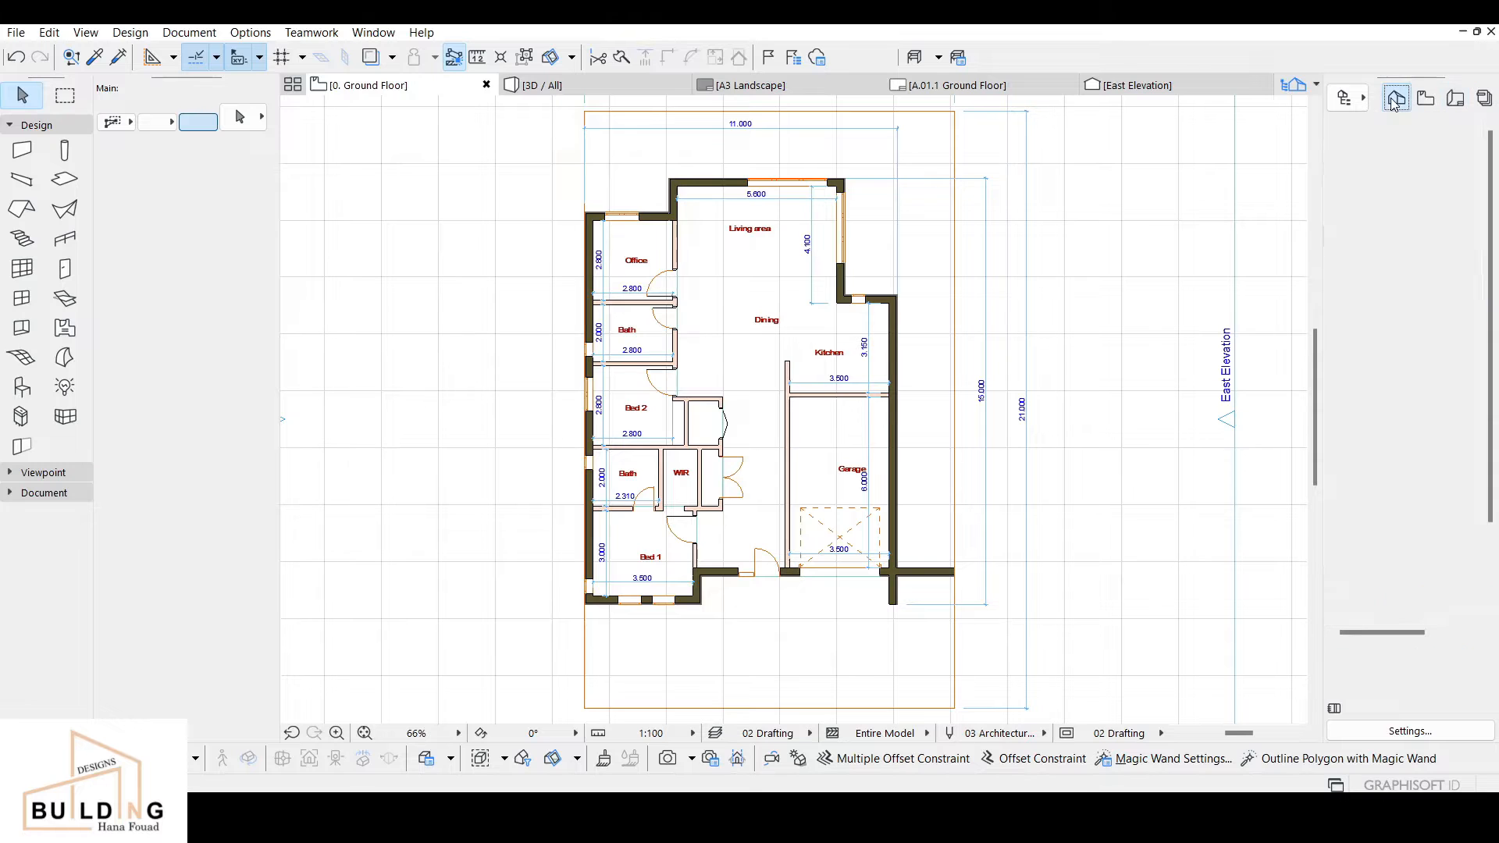
scroll(439, 448, "down", 2)
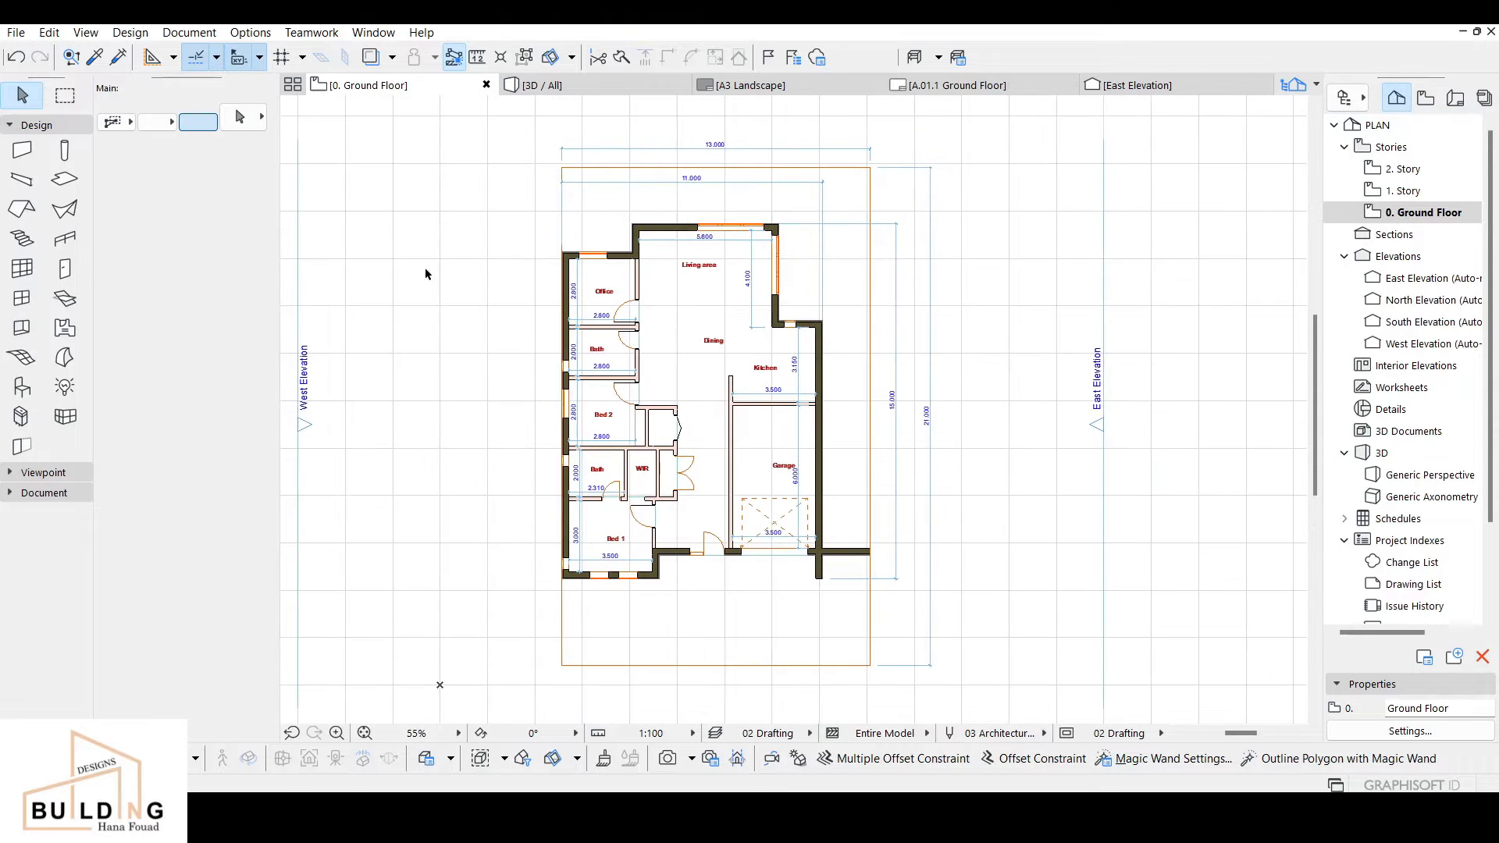
middle_click_drag(657, 348, 686, 362)
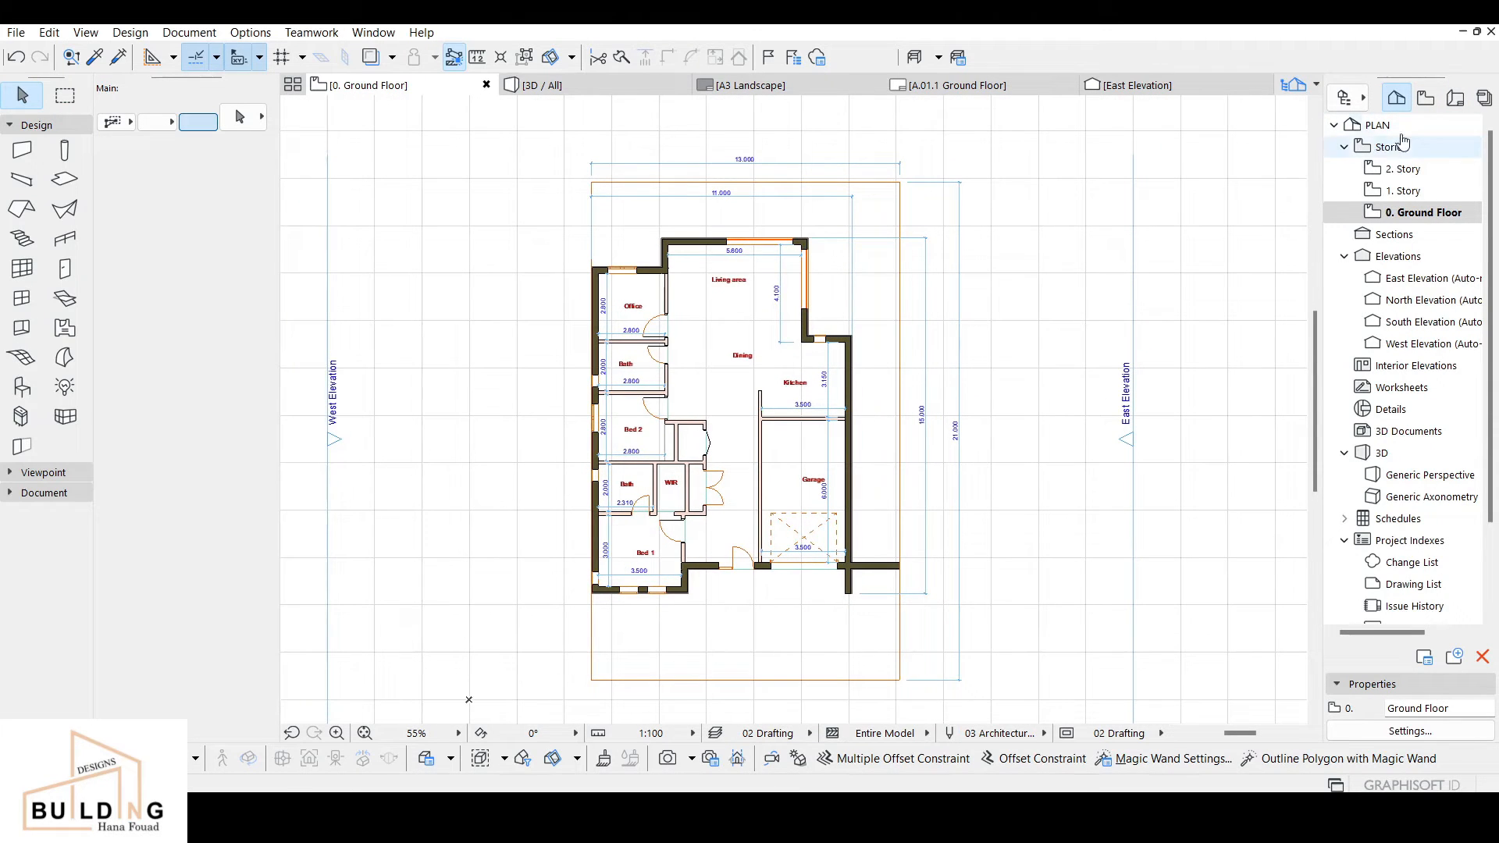
double_click(1405, 192)
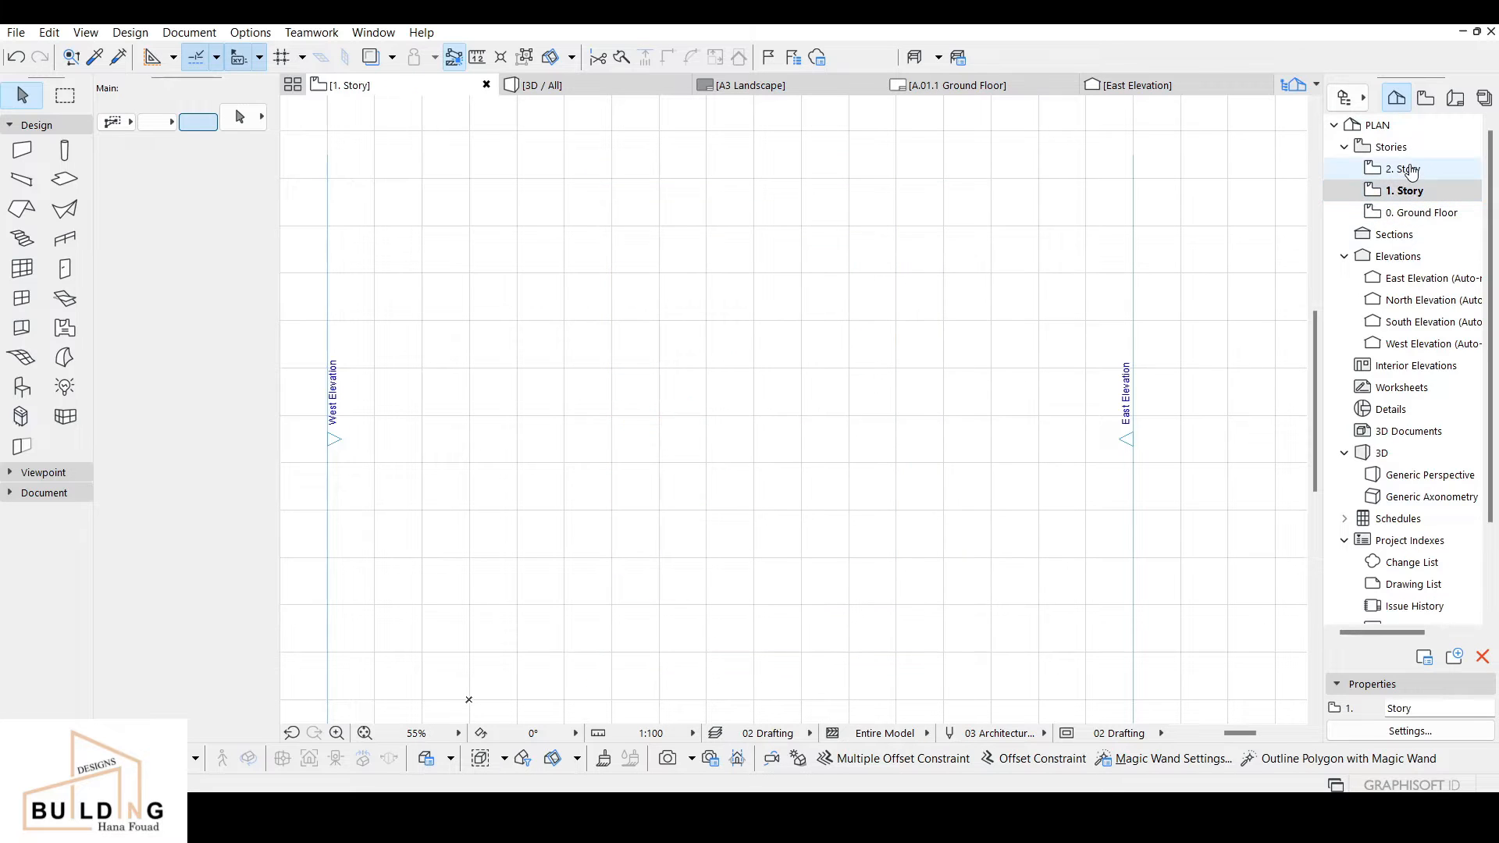
double_click(1410, 170)
double_click(1409, 213)
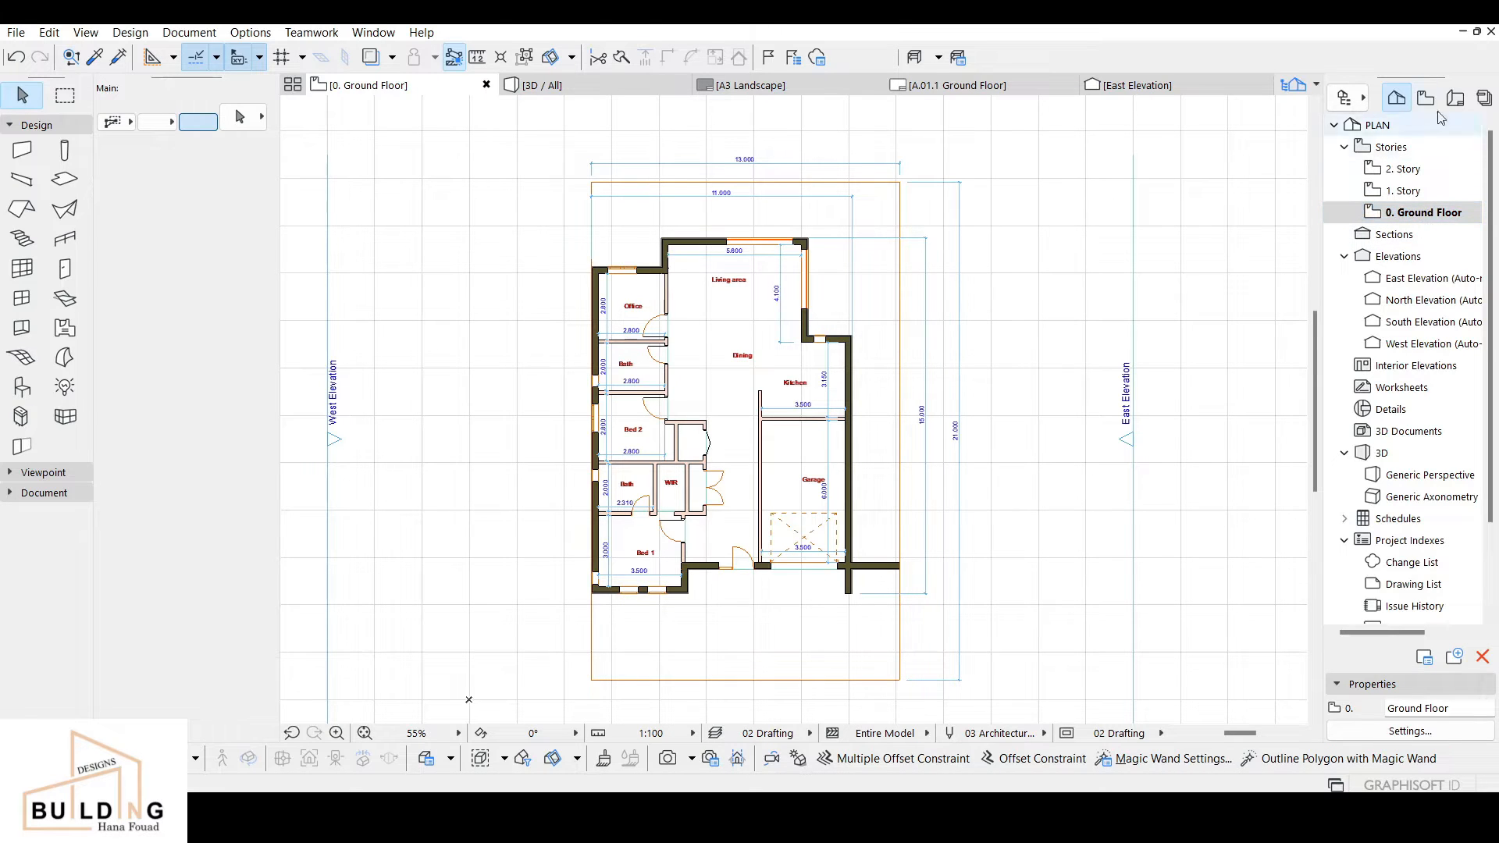
Step: Open the A4 Portrait master layout and replace the #Contact Company heading in its title block with "Design Building"
left_click(1460, 103)
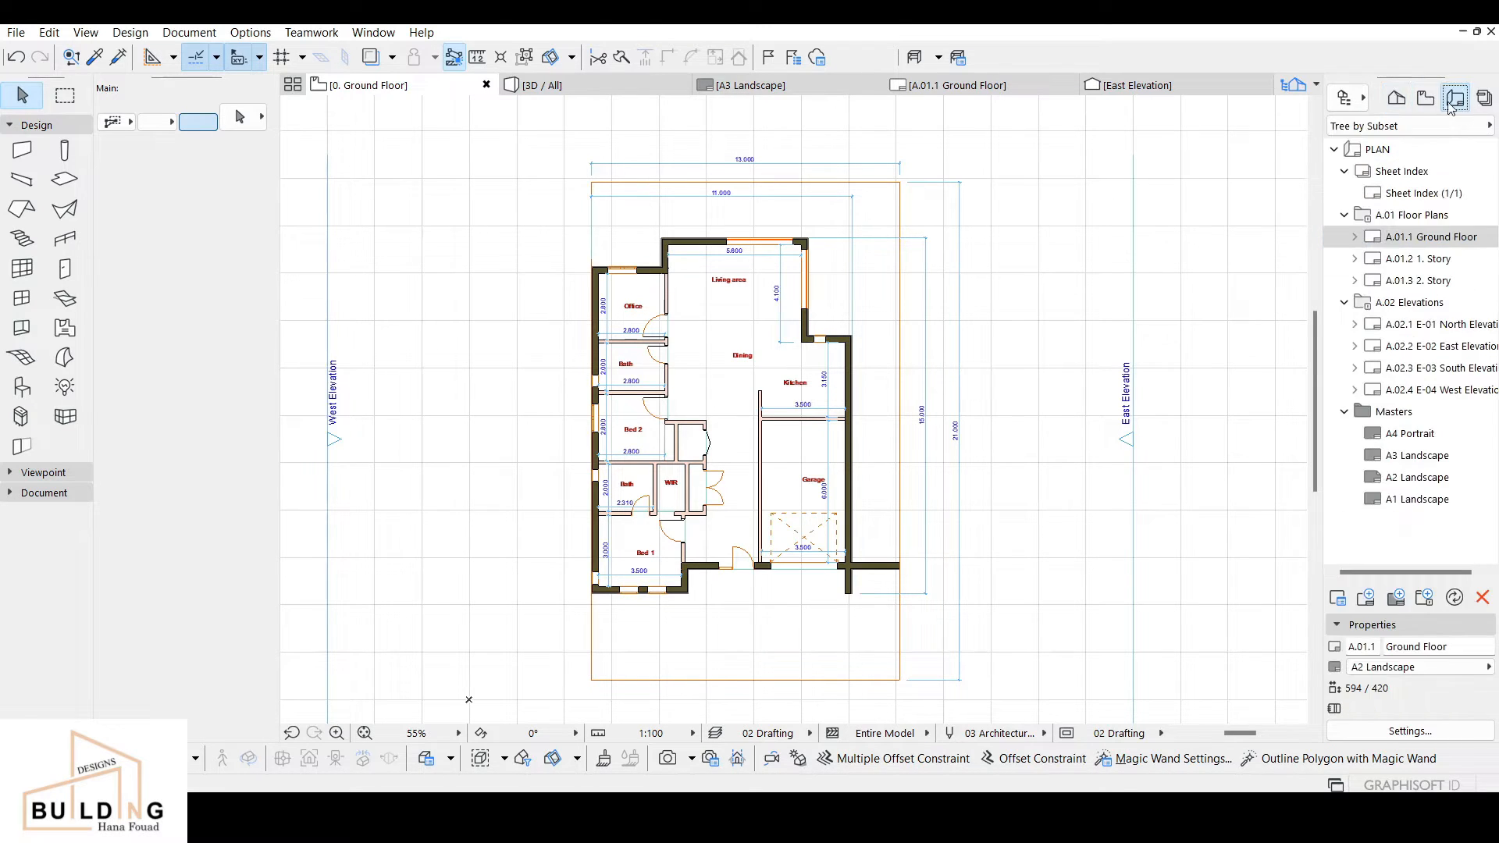
left_click_drag(1485, 391, 1399, 420)
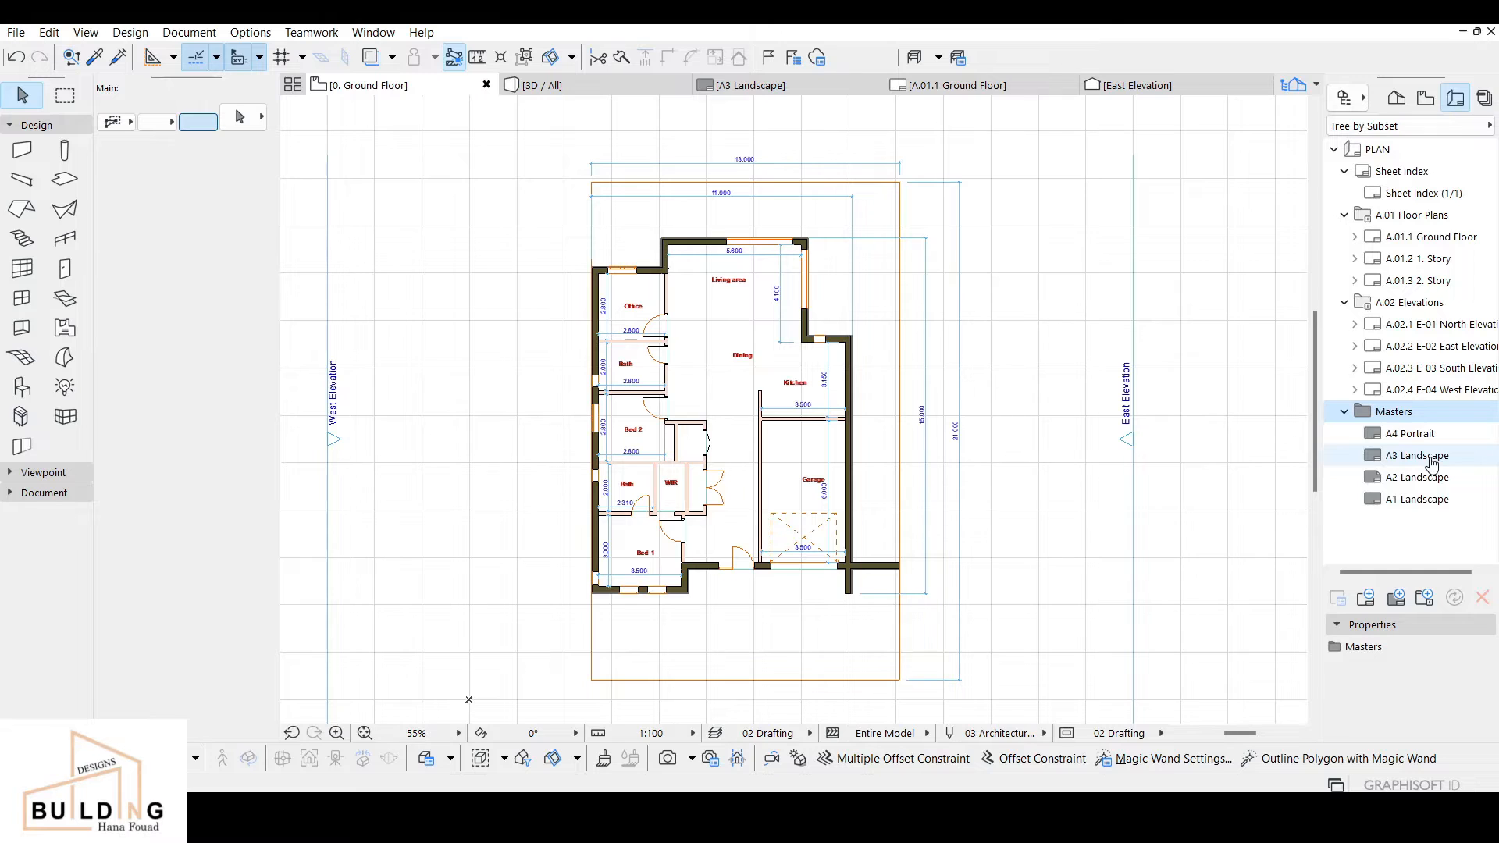
double_click(1409, 434)
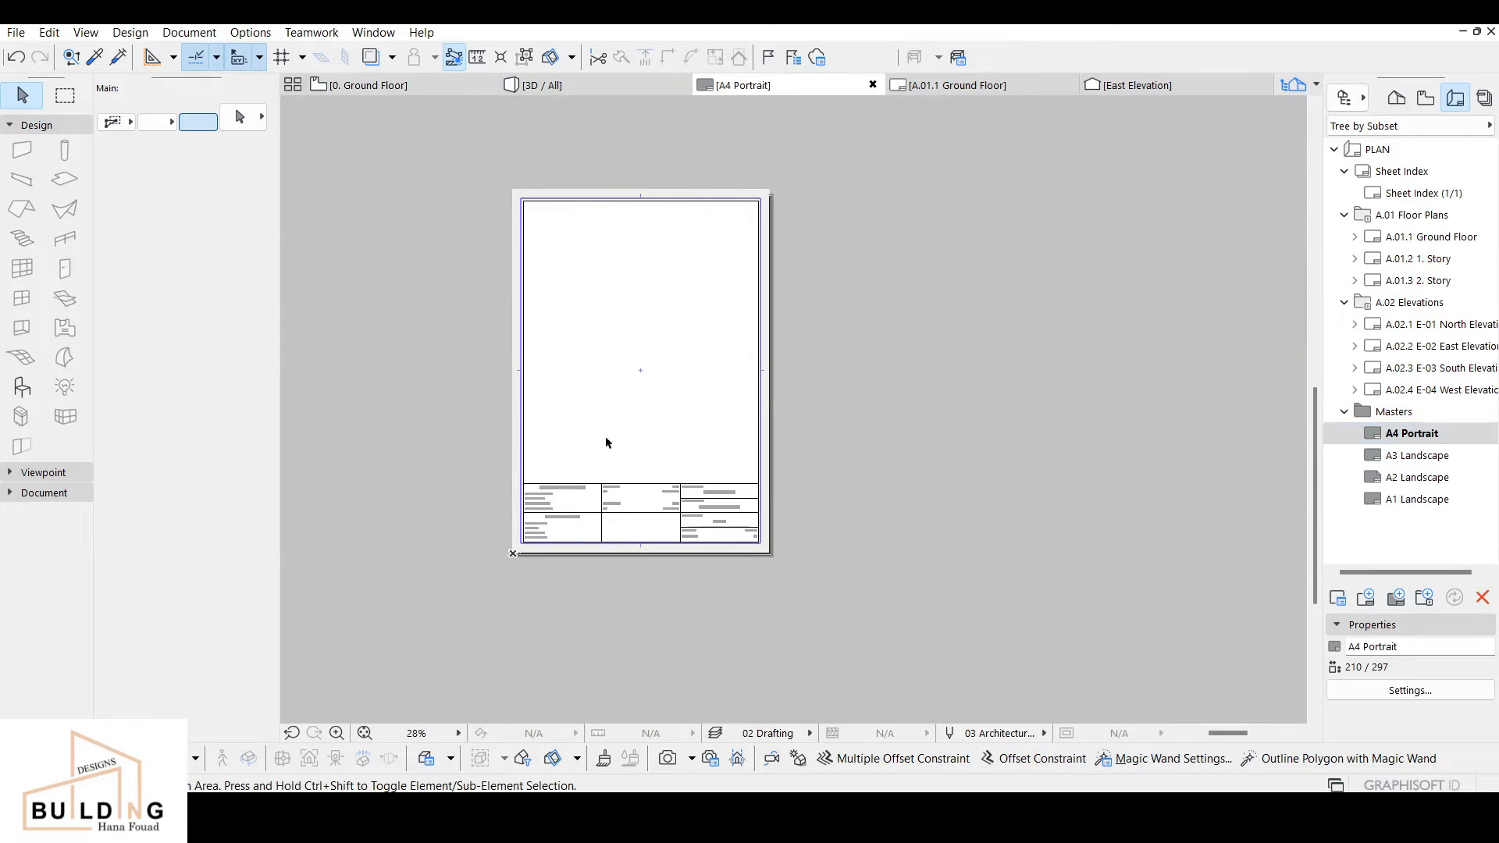
scroll(719, 444, "up", 5)
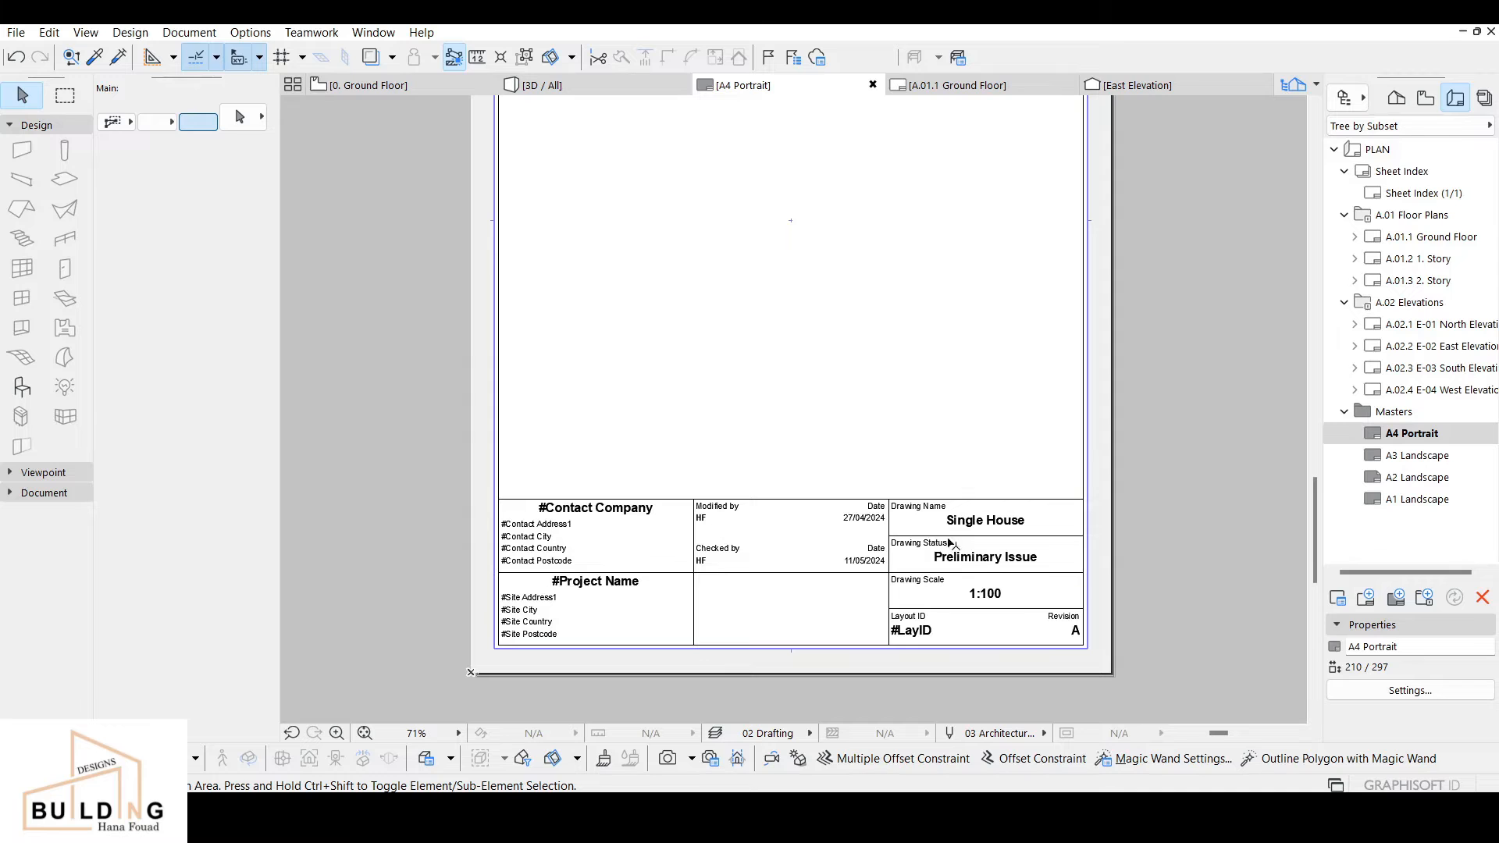
double_click(627, 512)
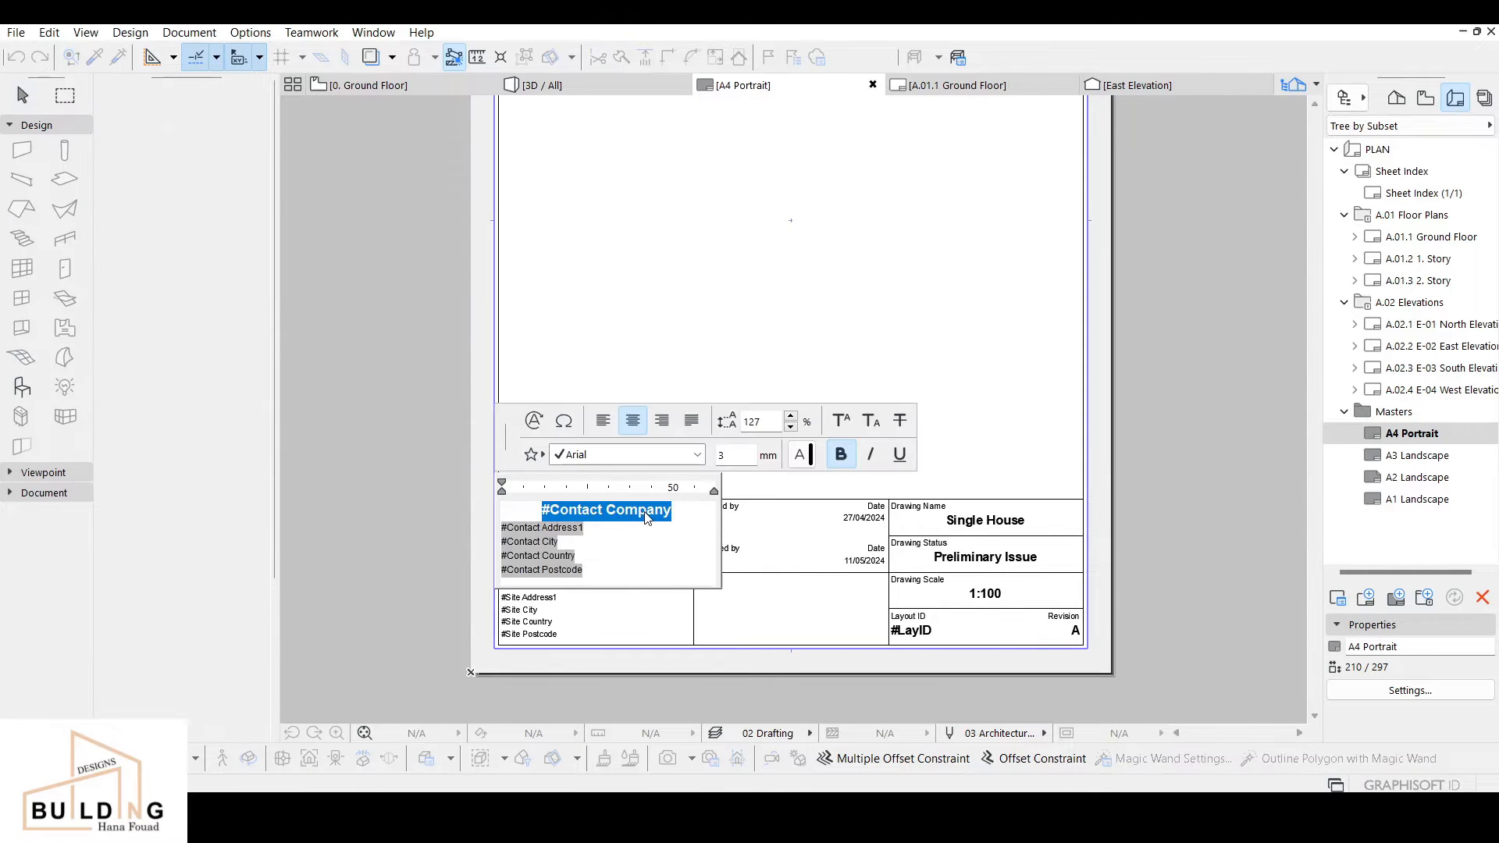
type("Design Building")
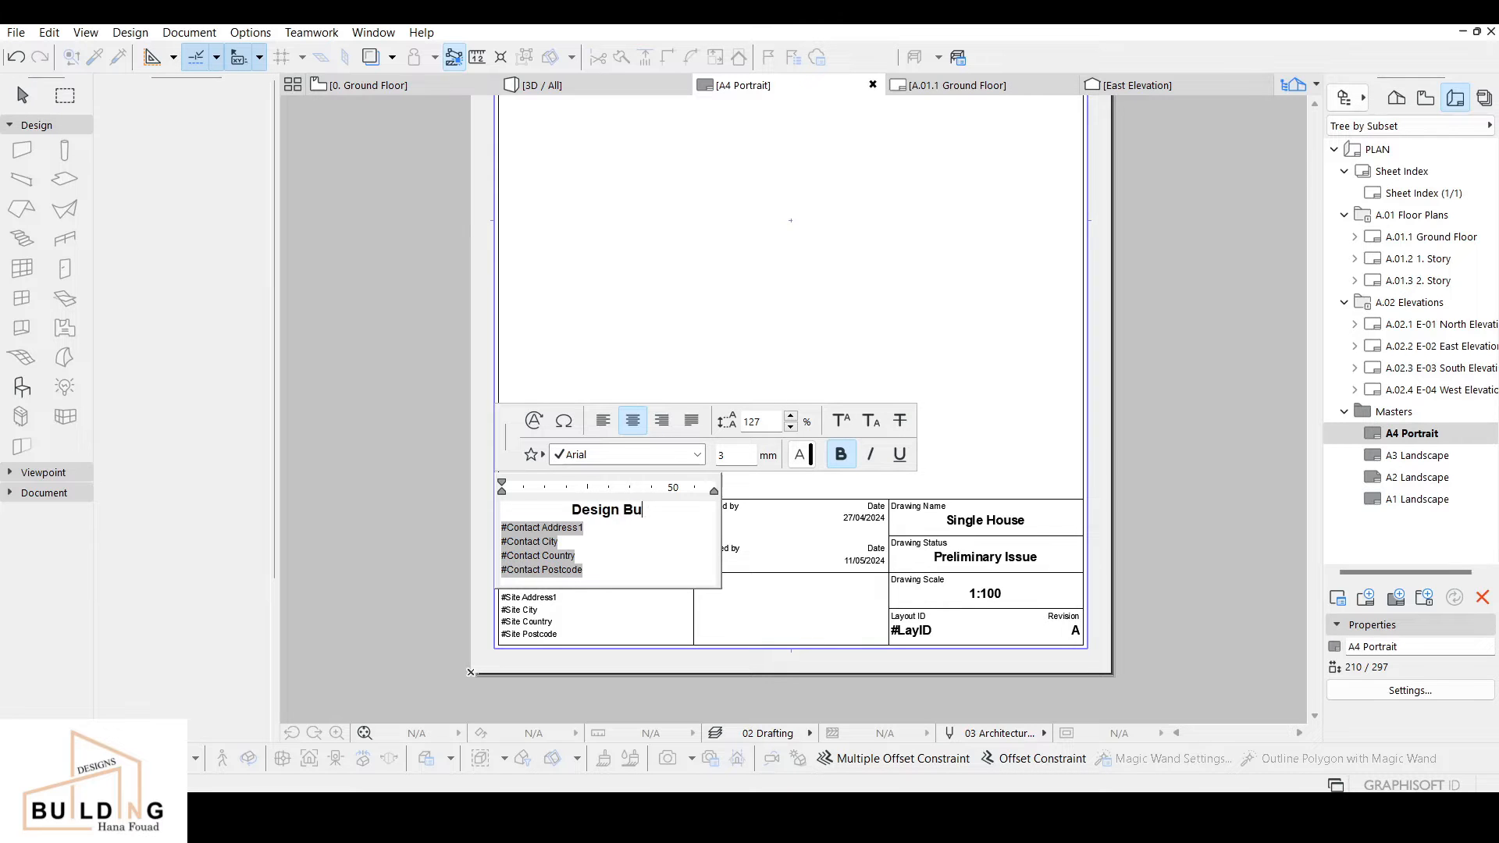
left_click(730, 295)
Step: Replace the #Project Name heading in the A4 Portrait title block with "Single House"
middle_click_drag(619, 554, 625, 517)
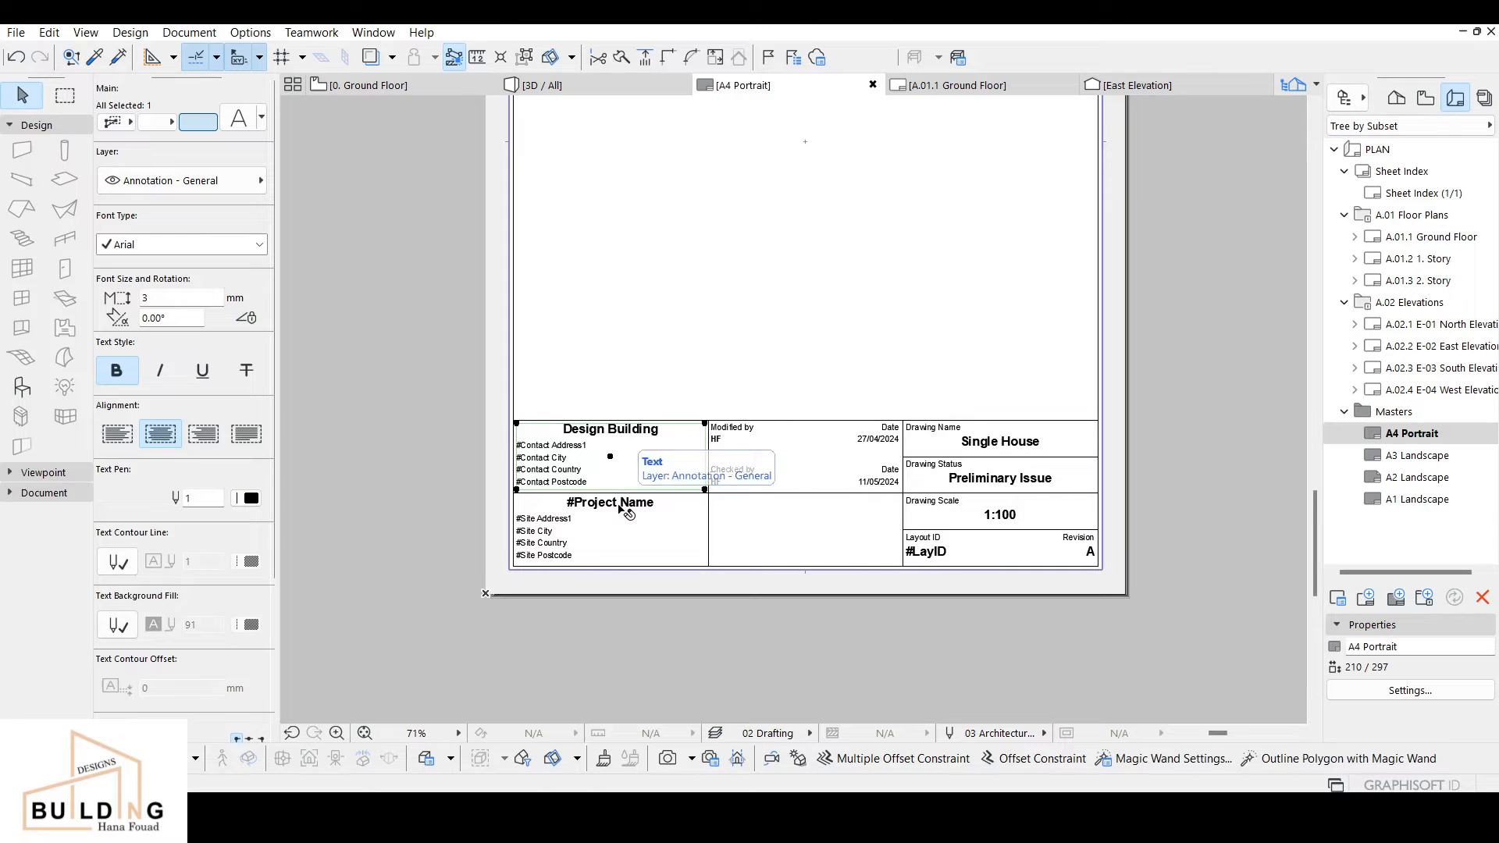
double_click(619, 507)
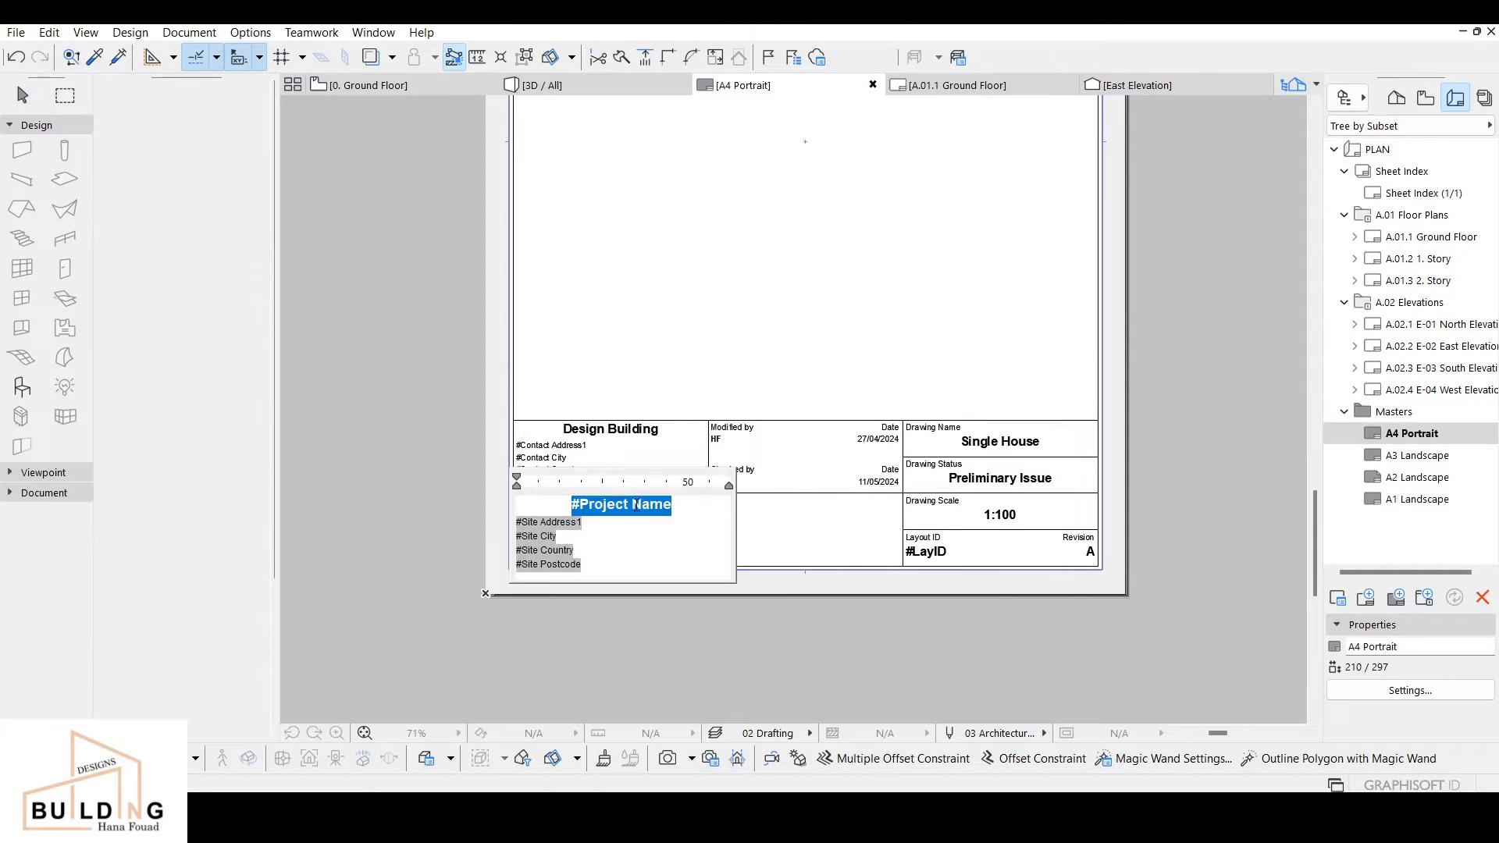
key("Delete")
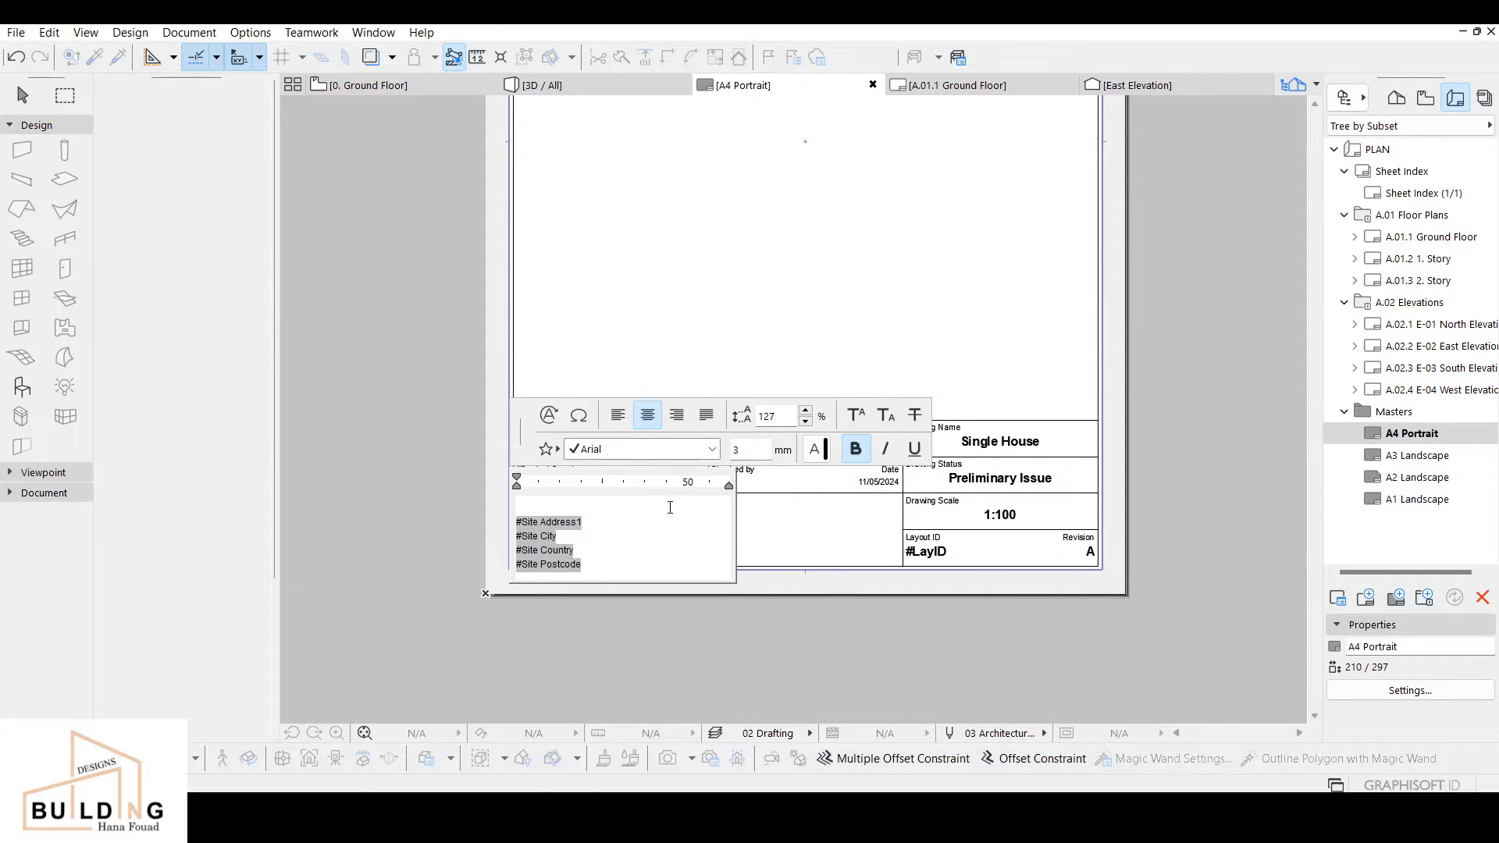
type("Single House")
left_click(882, 316)
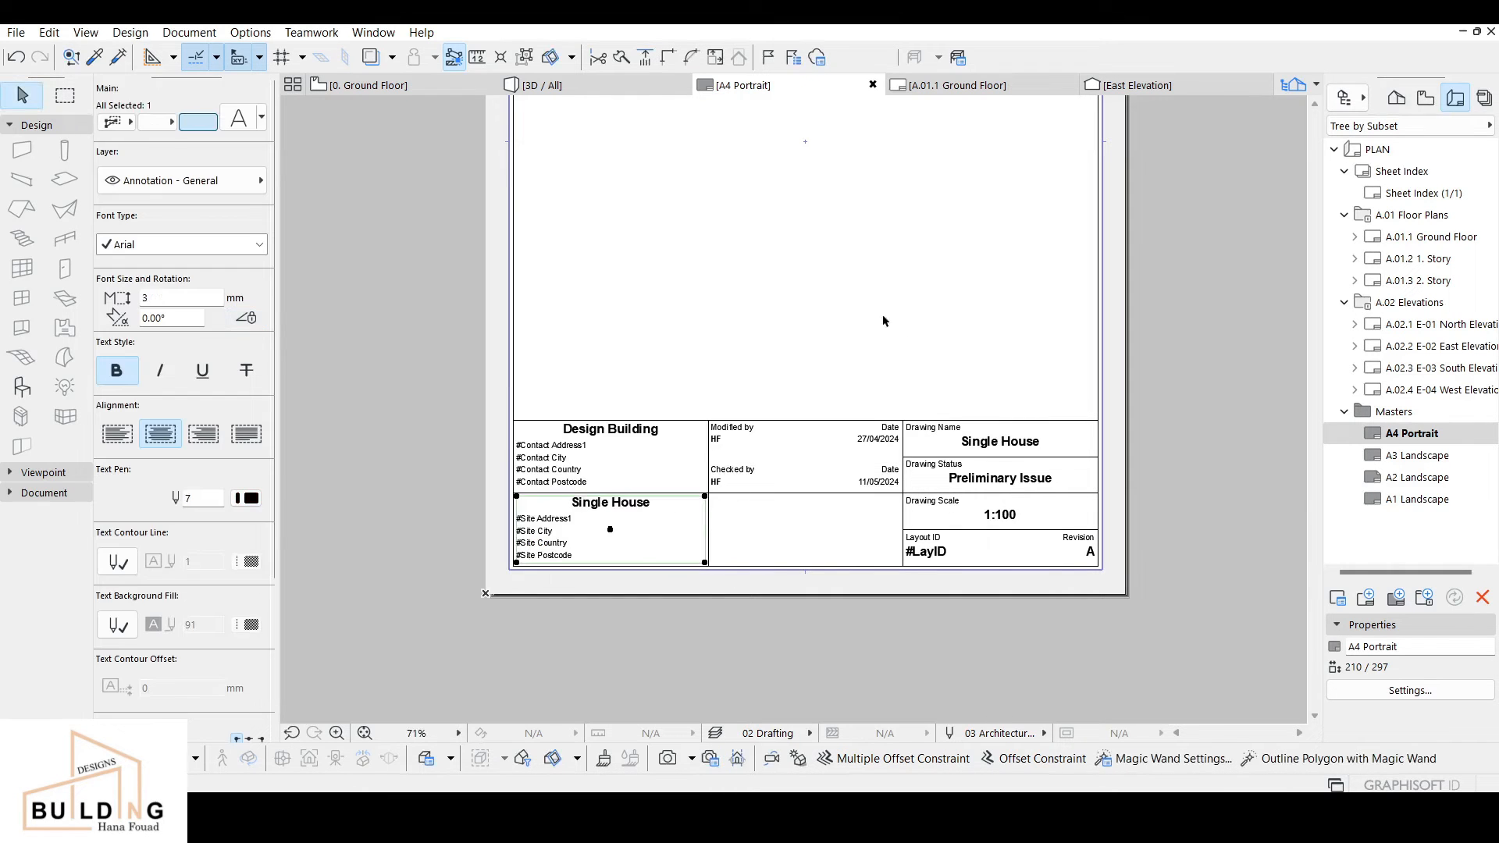
Step: Examine the 2. Story and Ground Floor layouts, including the Ground Floor sheet's title block
scroll(851, 344, "down", 3)
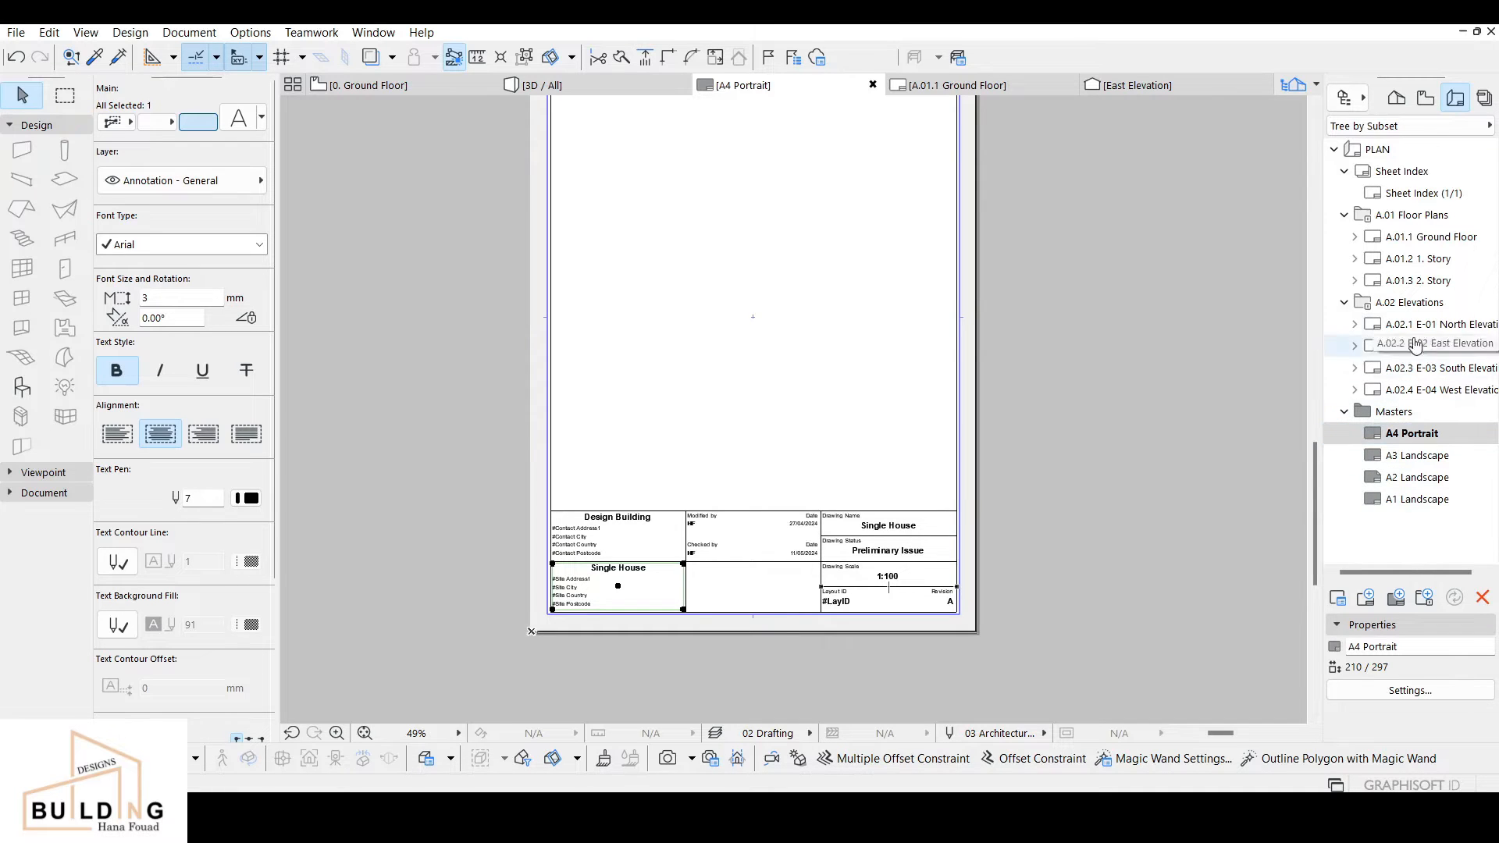
left_click(1409, 303)
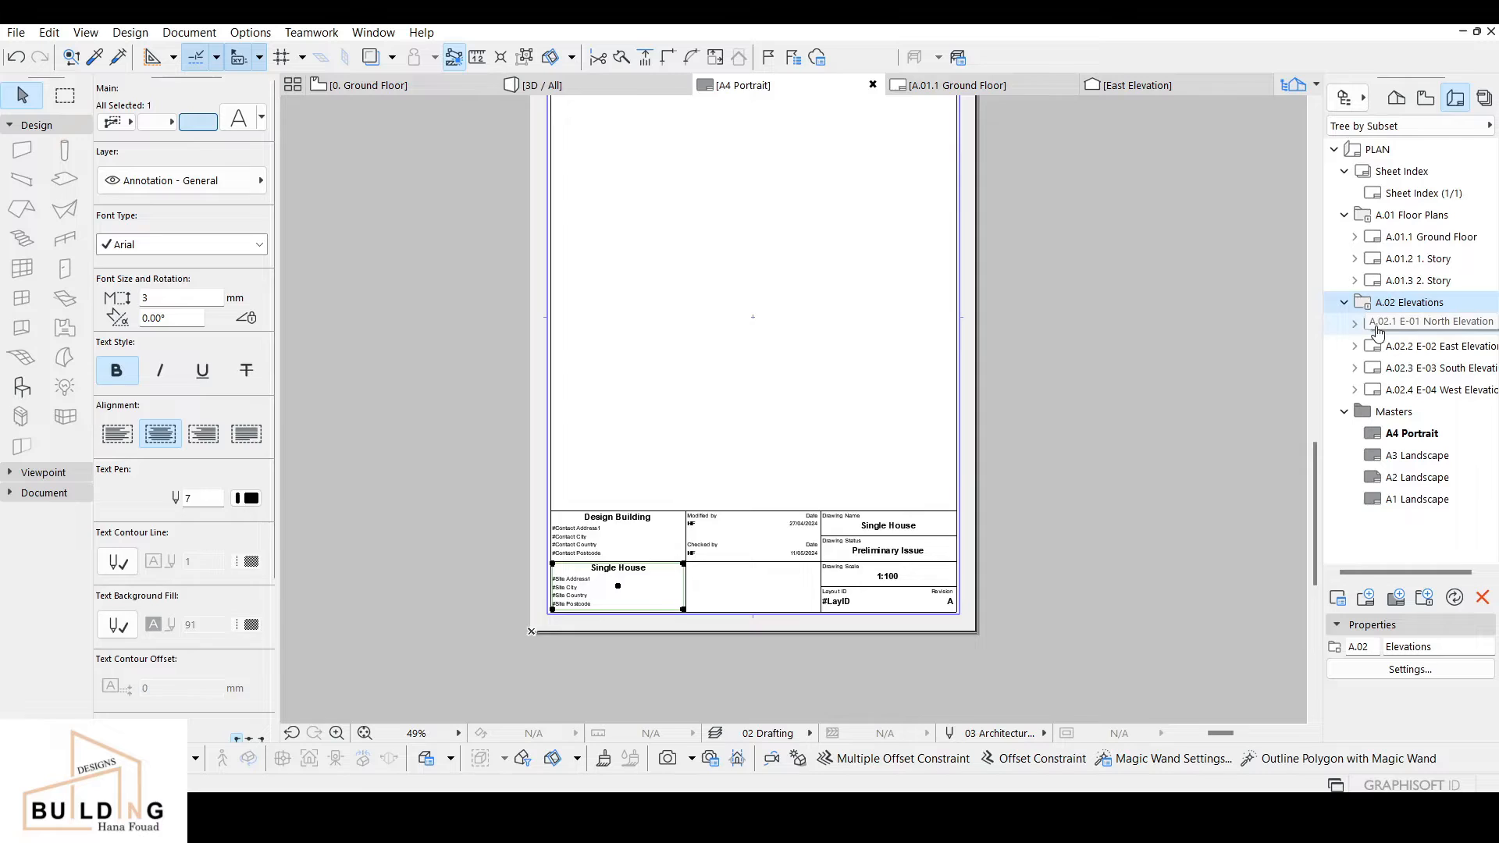
double_click(1417, 280)
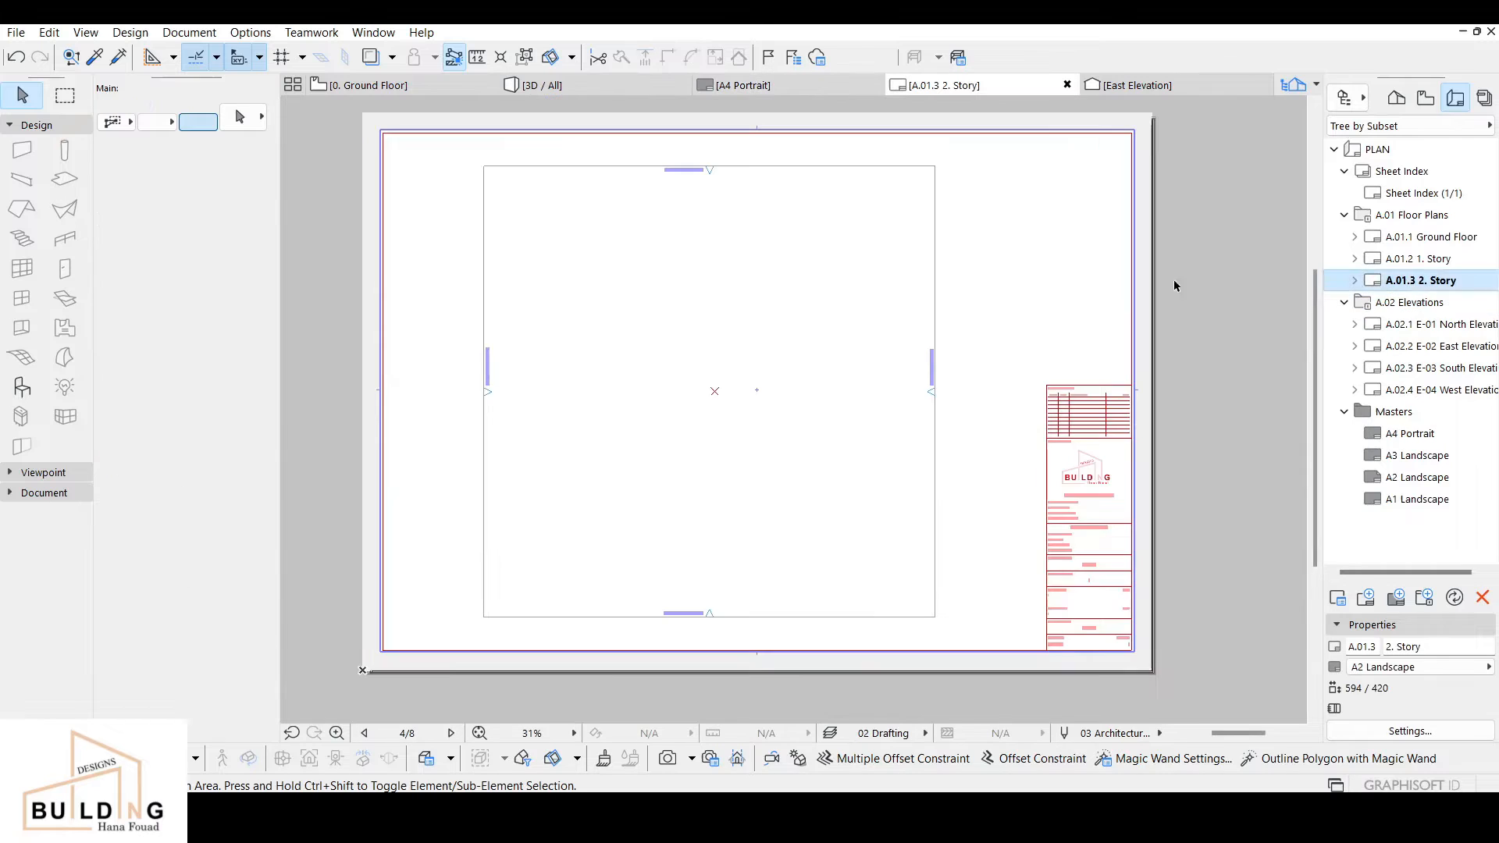
double_click(1405, 239)
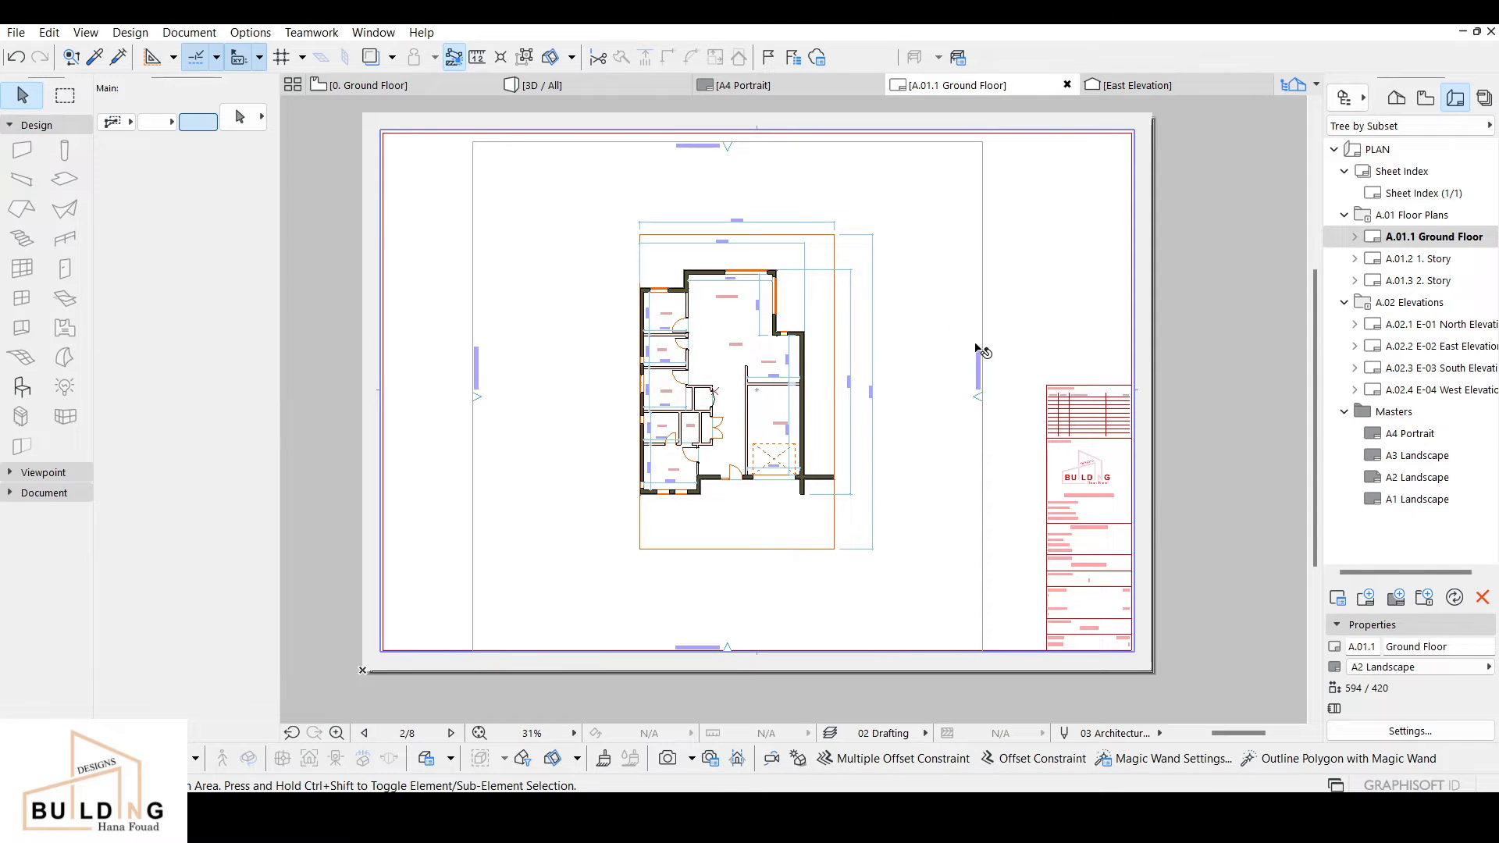
scroll(1050, 505, "up", 3)
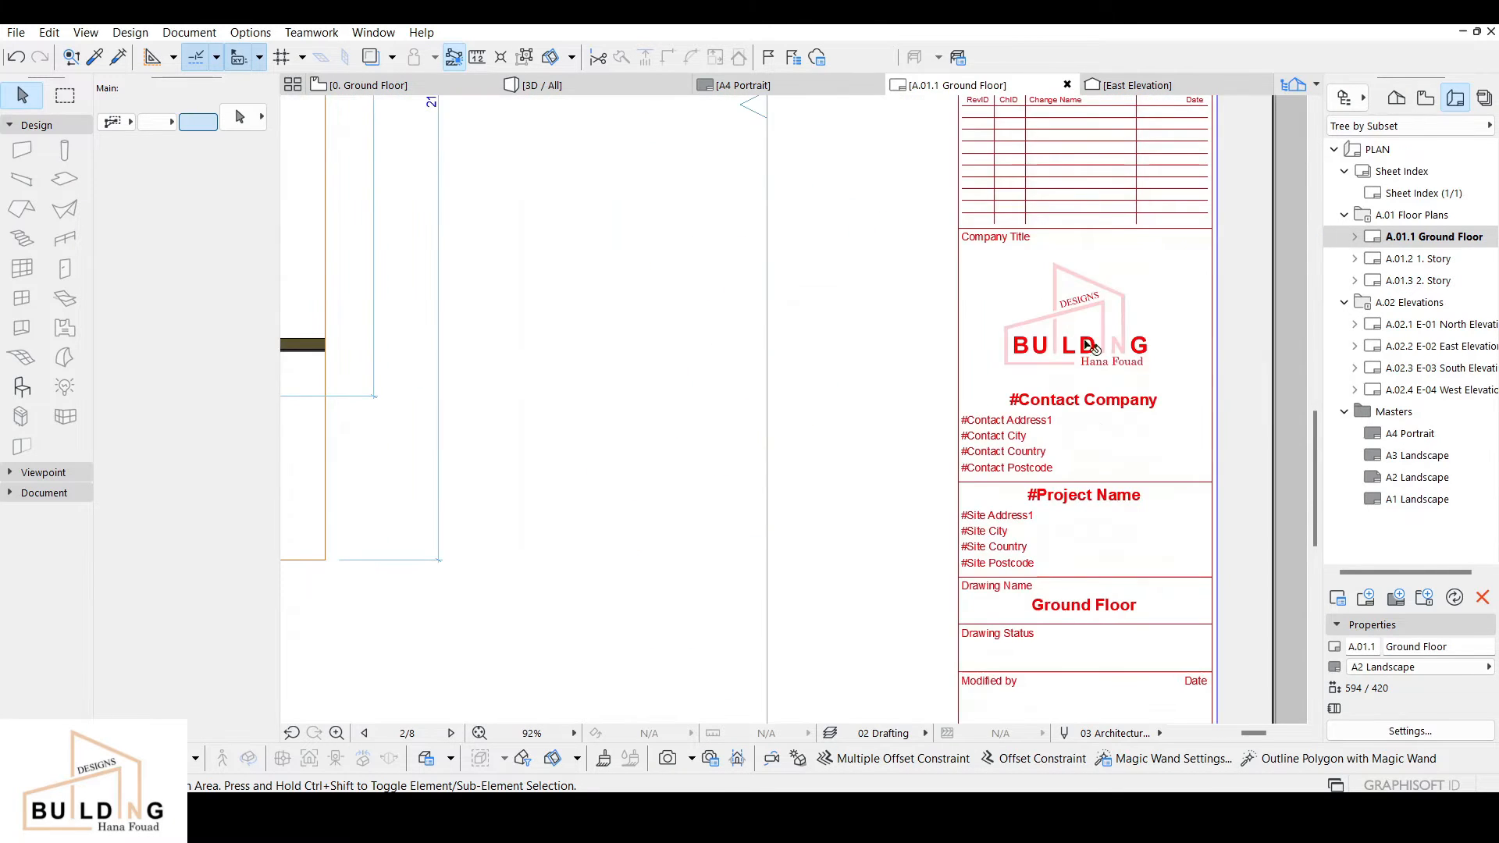
scroll(1124, 490, "down", 2)
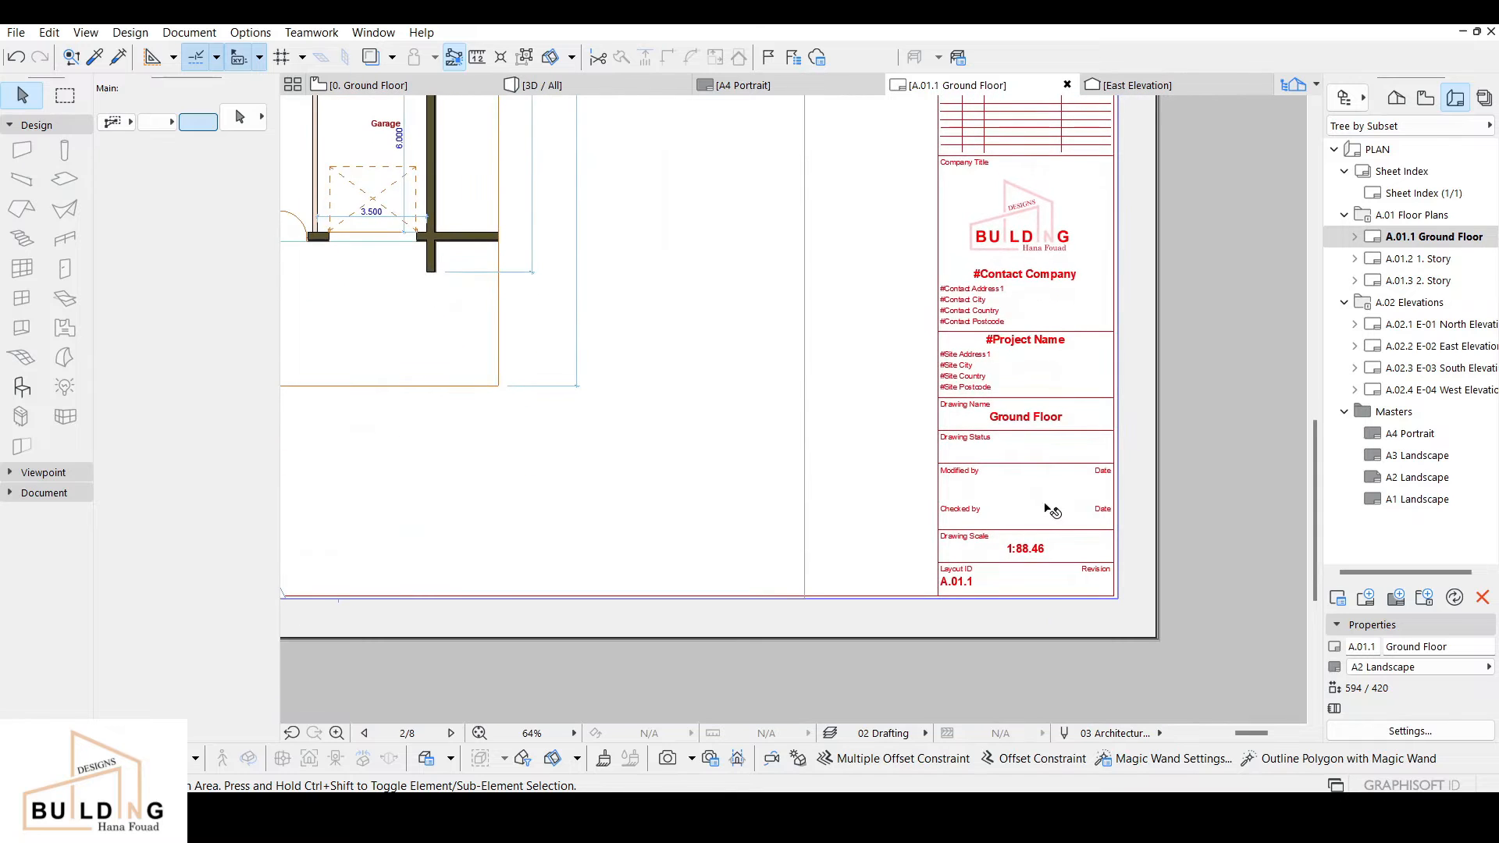
scroll(1050, 507, "down", 1)
scroll(1015, 490, "down", 1)
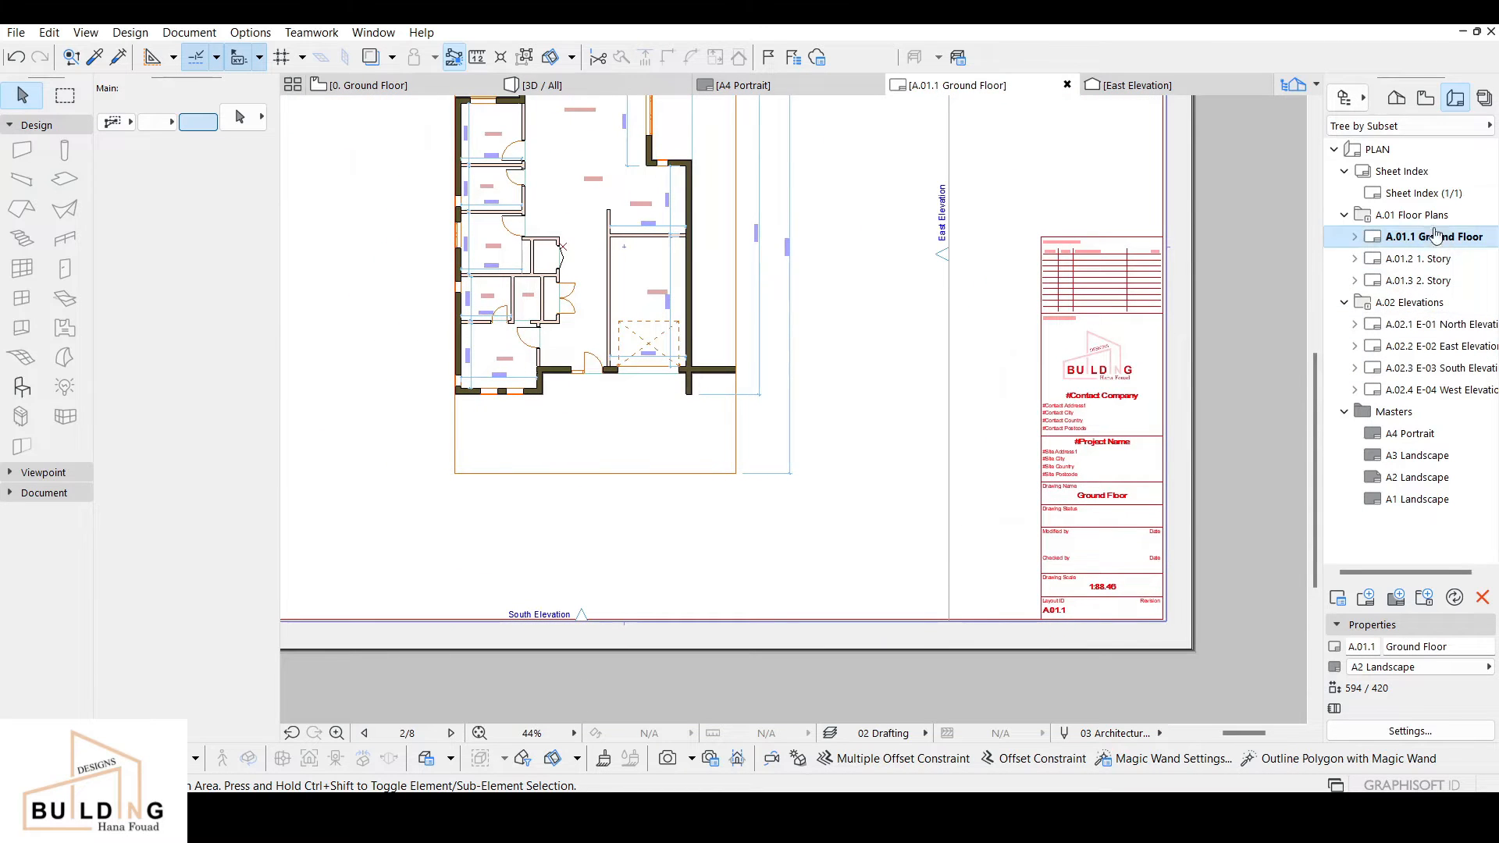
Step: Open the A2 Landscape master layout at its title block
left_click(1398, 416)
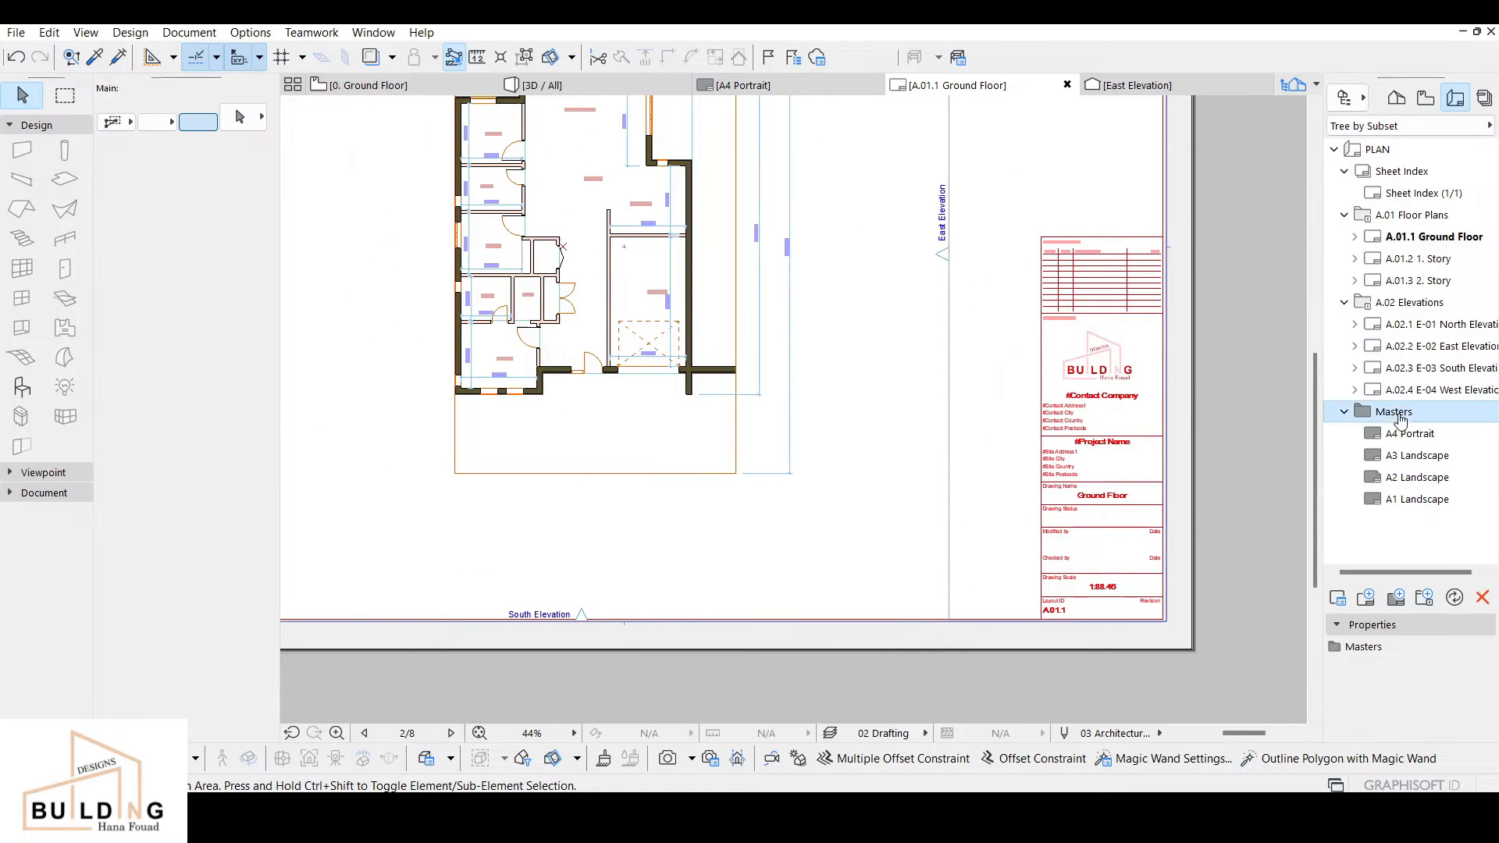
double_click(1418, 478)
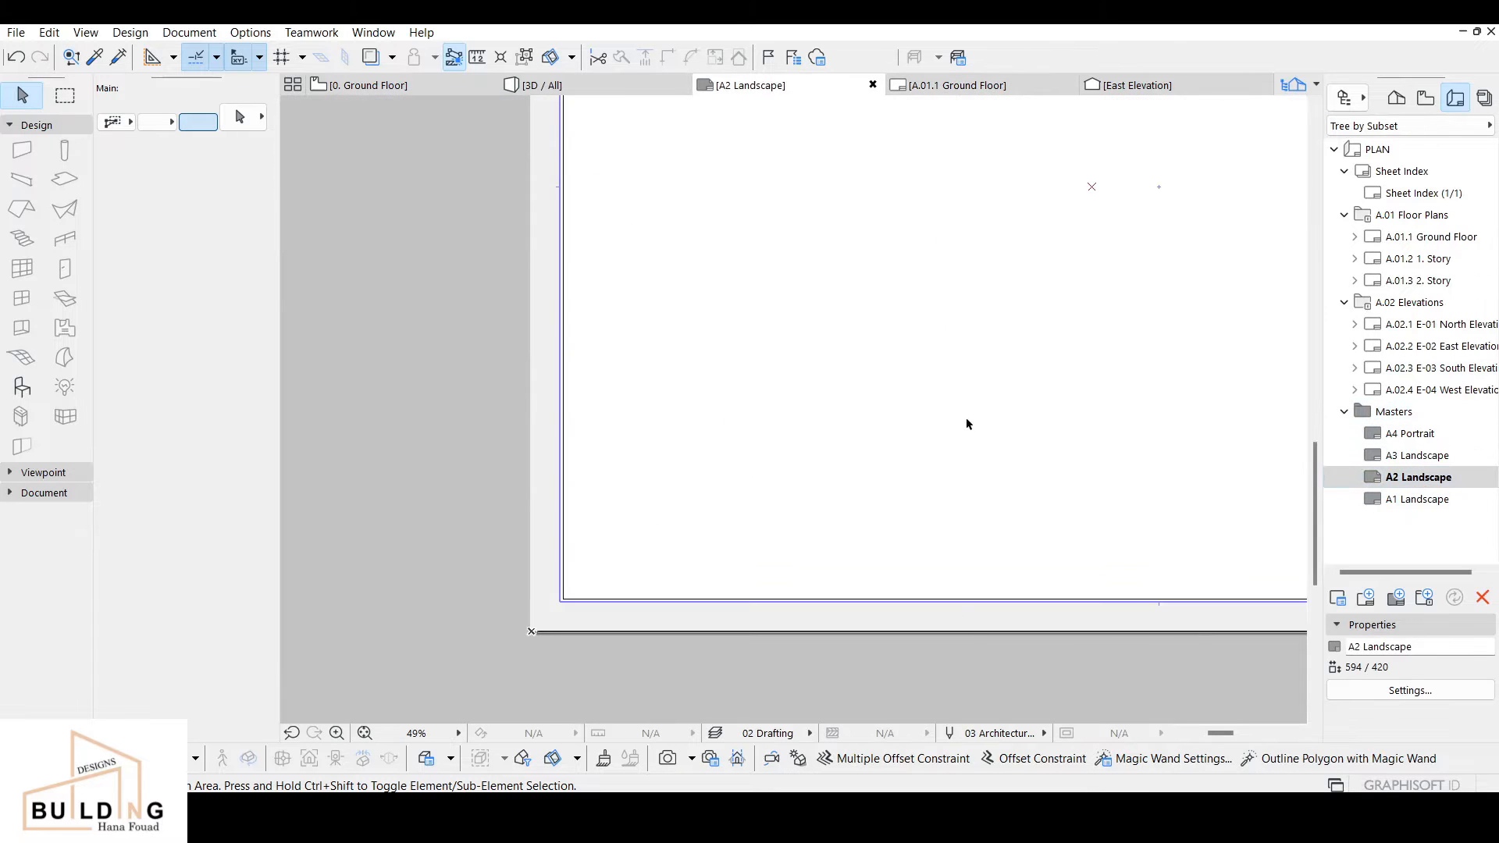
scroll(952, 437, "down", 2)
middle_click_drag(939, 450, 887, 458)
middle_click_drag(1019, 470, 965, 464)
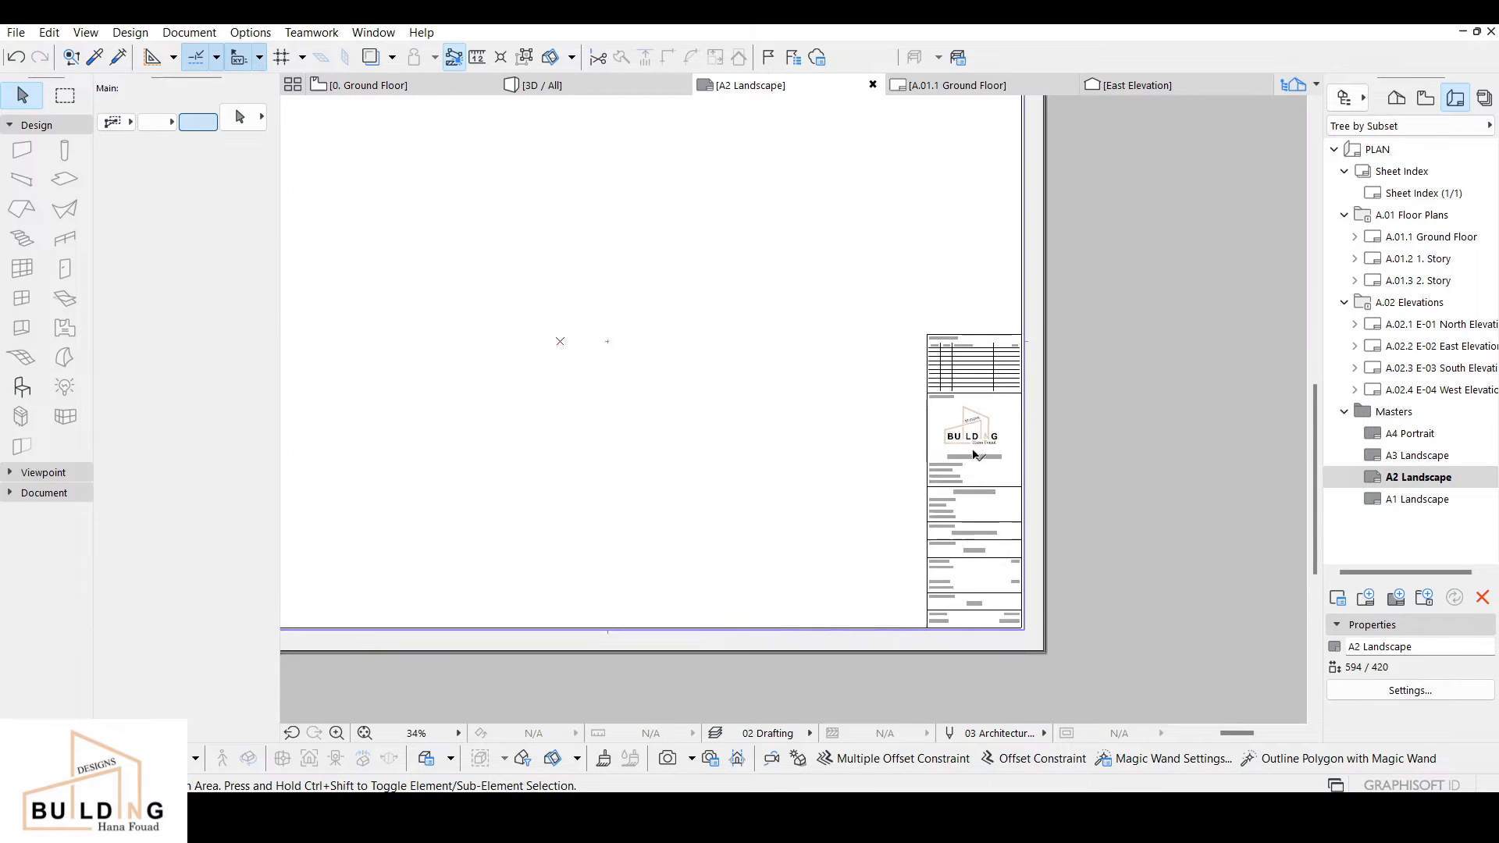
scroll(977, 438, "up", 2)
scroll(985, 445, "up", 3)
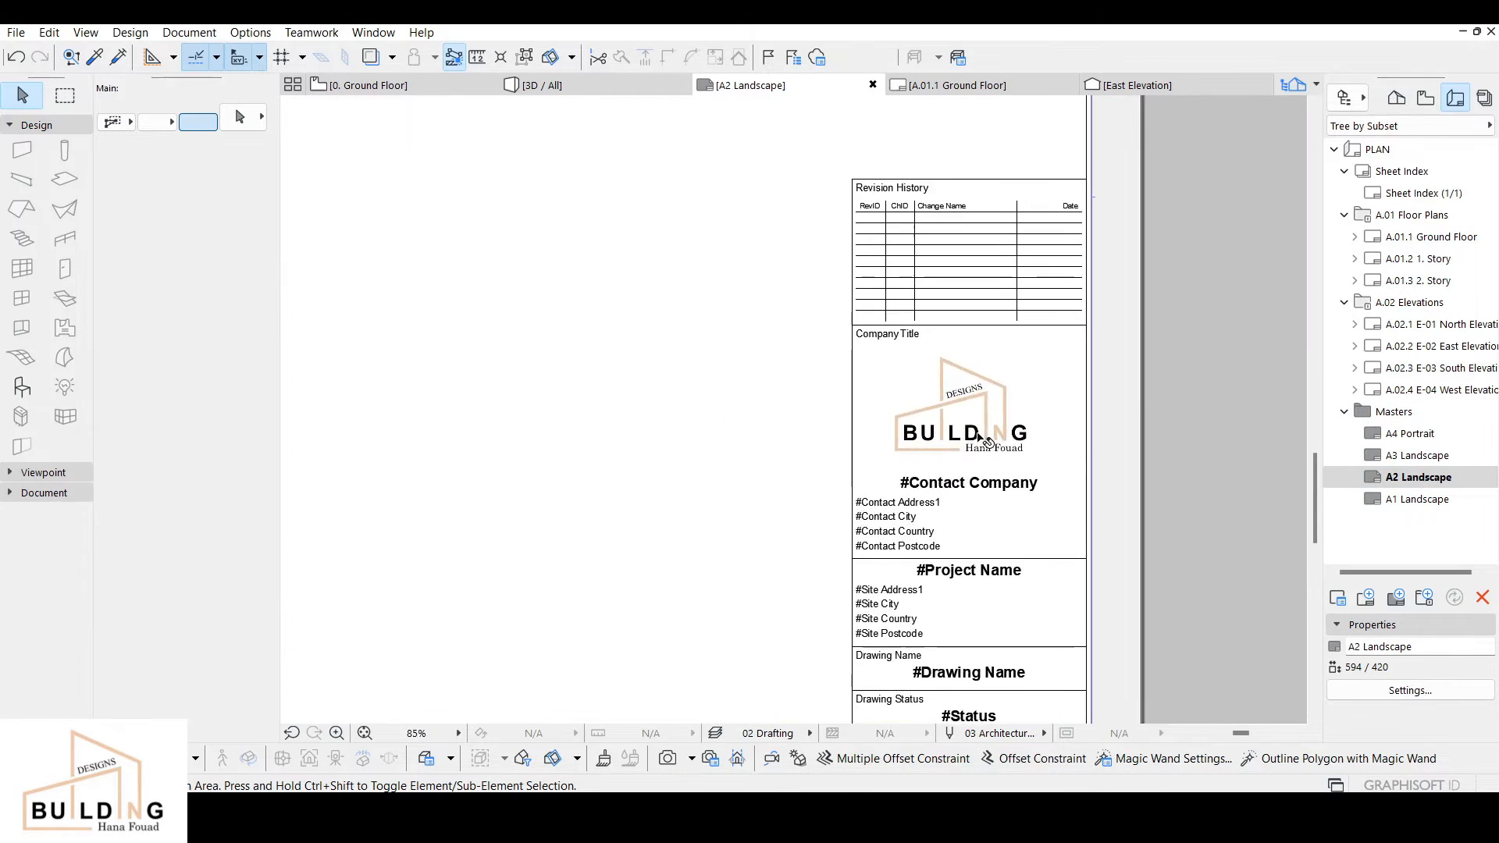
Step: Replace the #Contact Company heading in the A2 Landscape title block with "Building Design"
left_click(990, 490)
double_click(990, 490)
left_click(1041, 487)
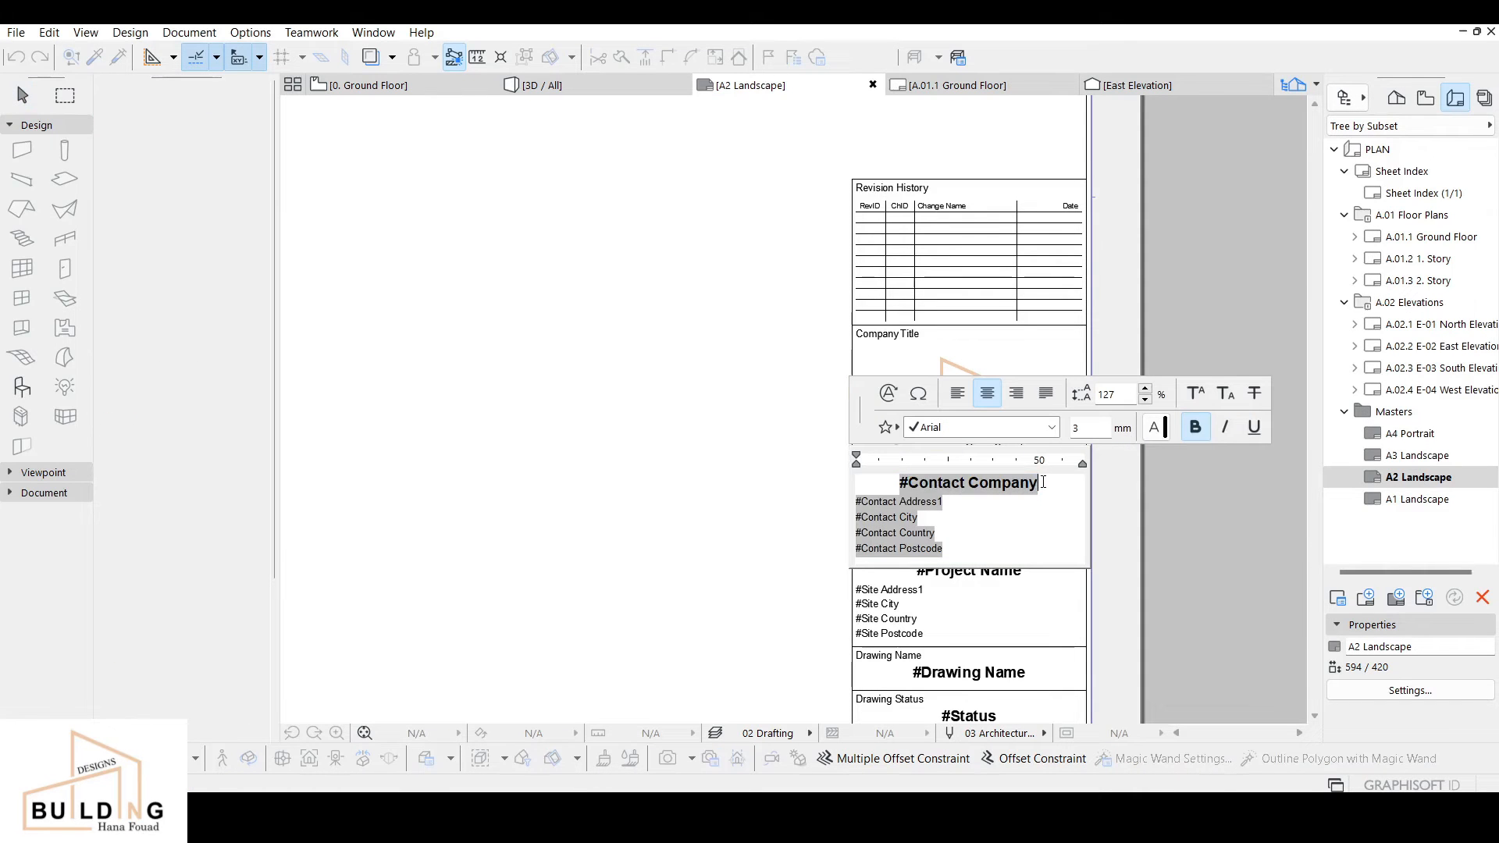
double_click(1043, 481)
key("BackSpace")
type("Building Design")
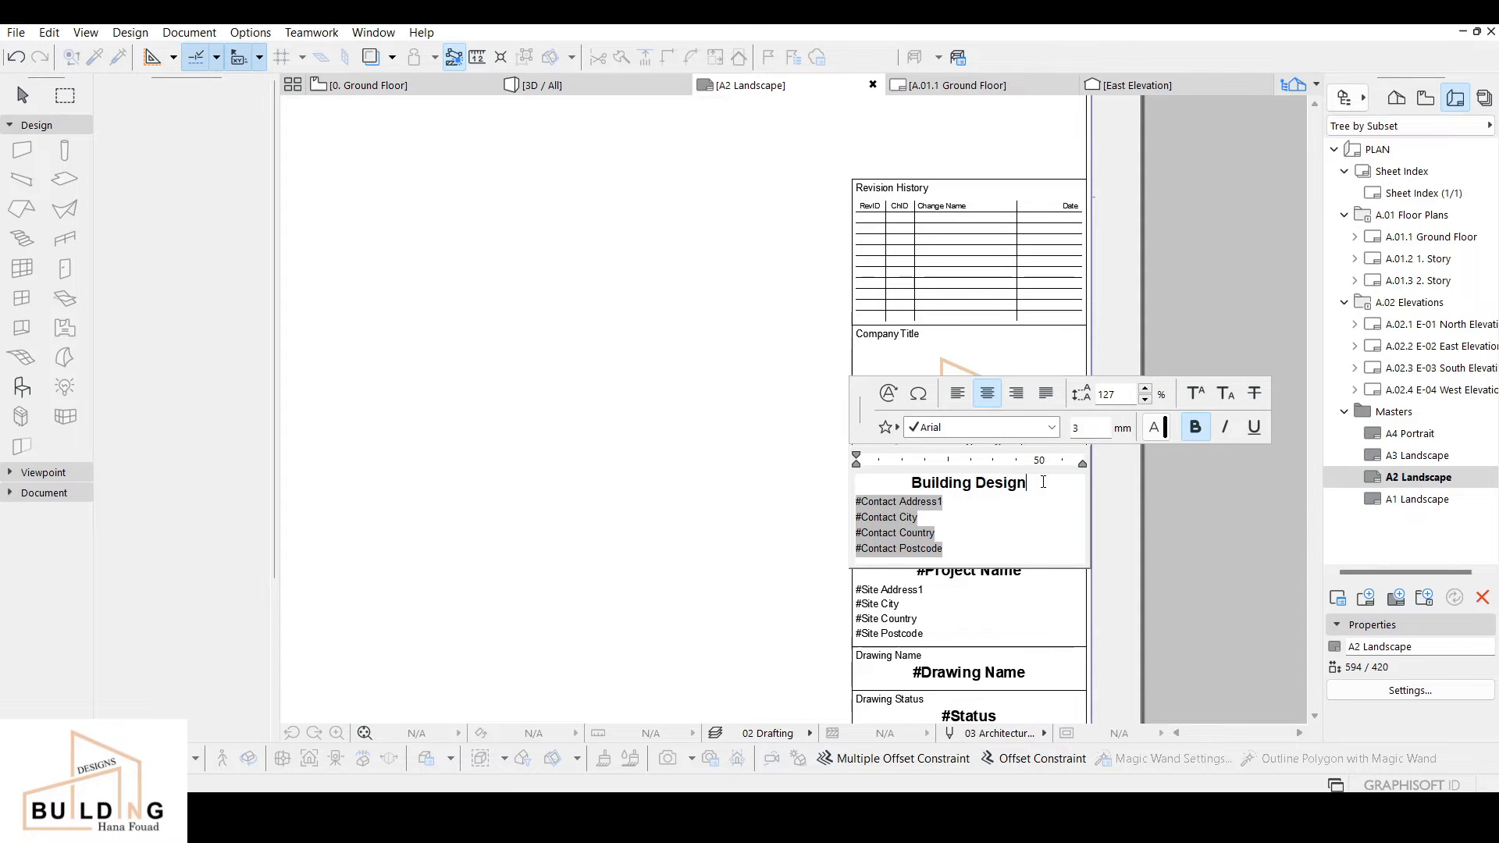
key("Escape")
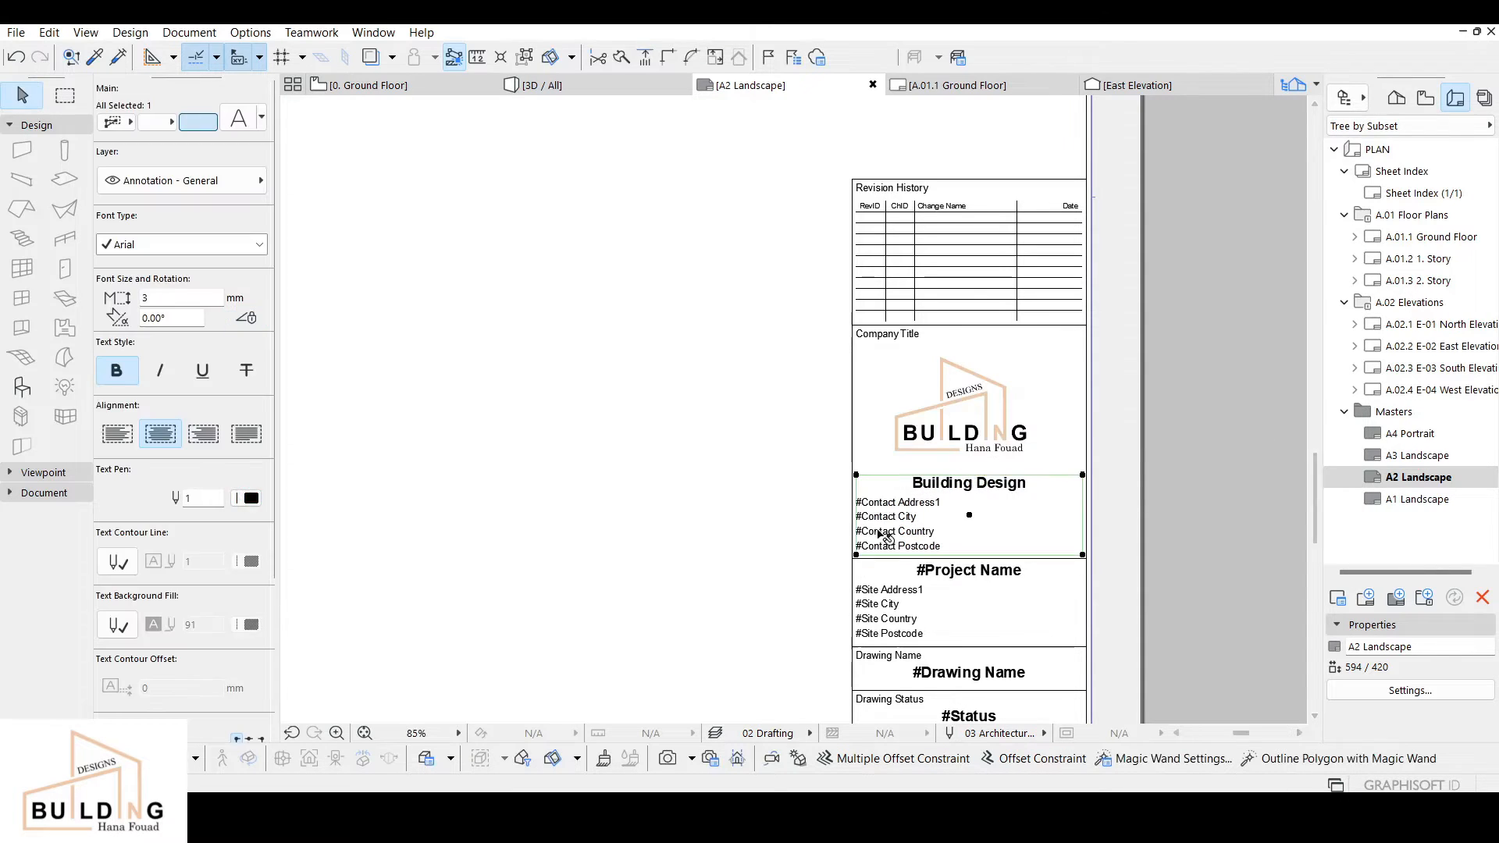
Step: Replace the #Project Name heading in the A2 Landscape title block with "Single House"
scroll(1000, 496, "up", 2)
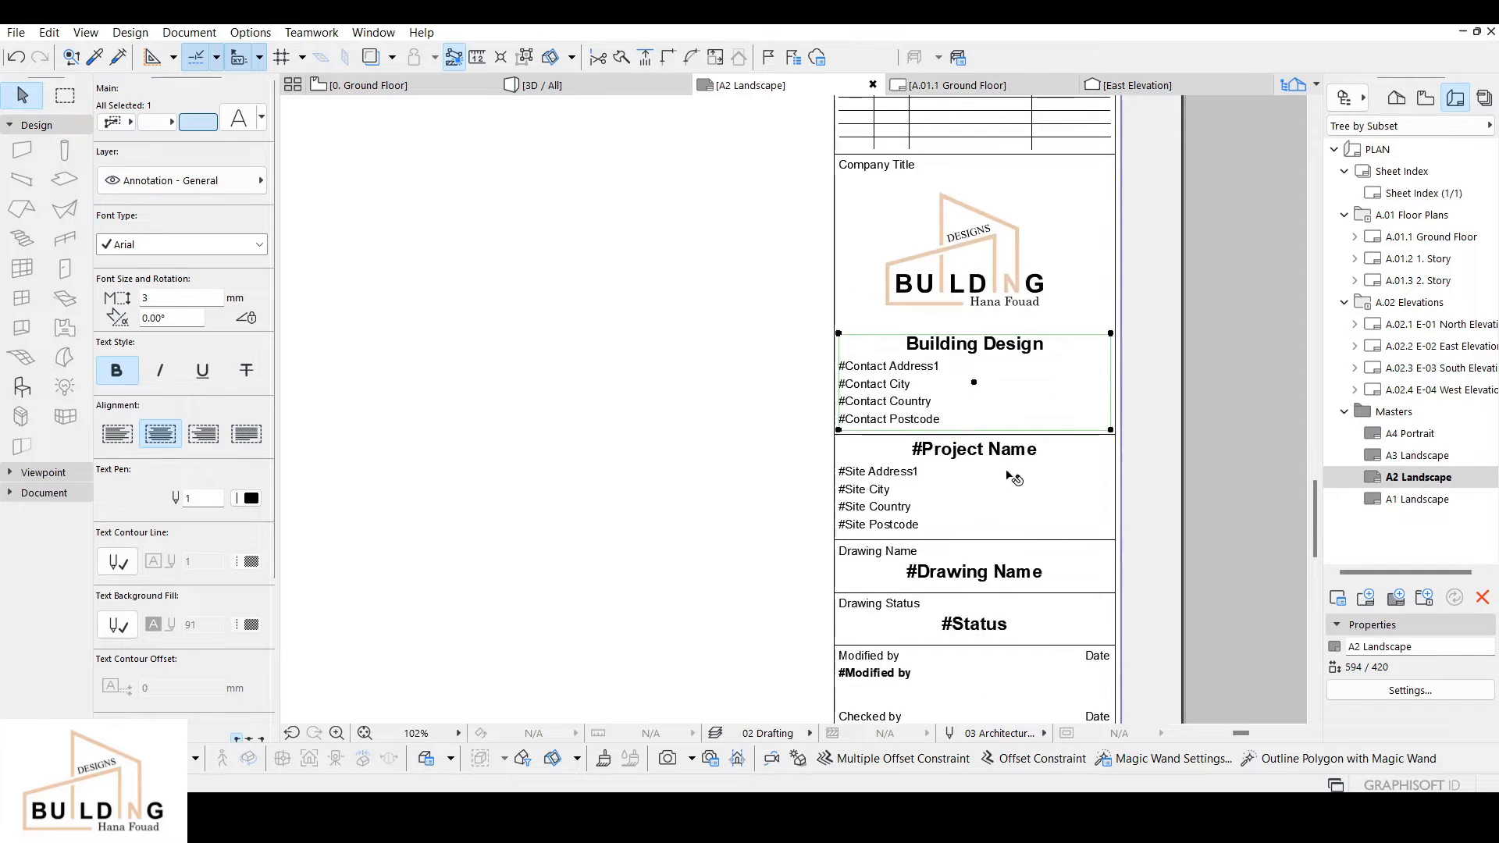
left_click(1021, 457)
double_click(1021, 457)
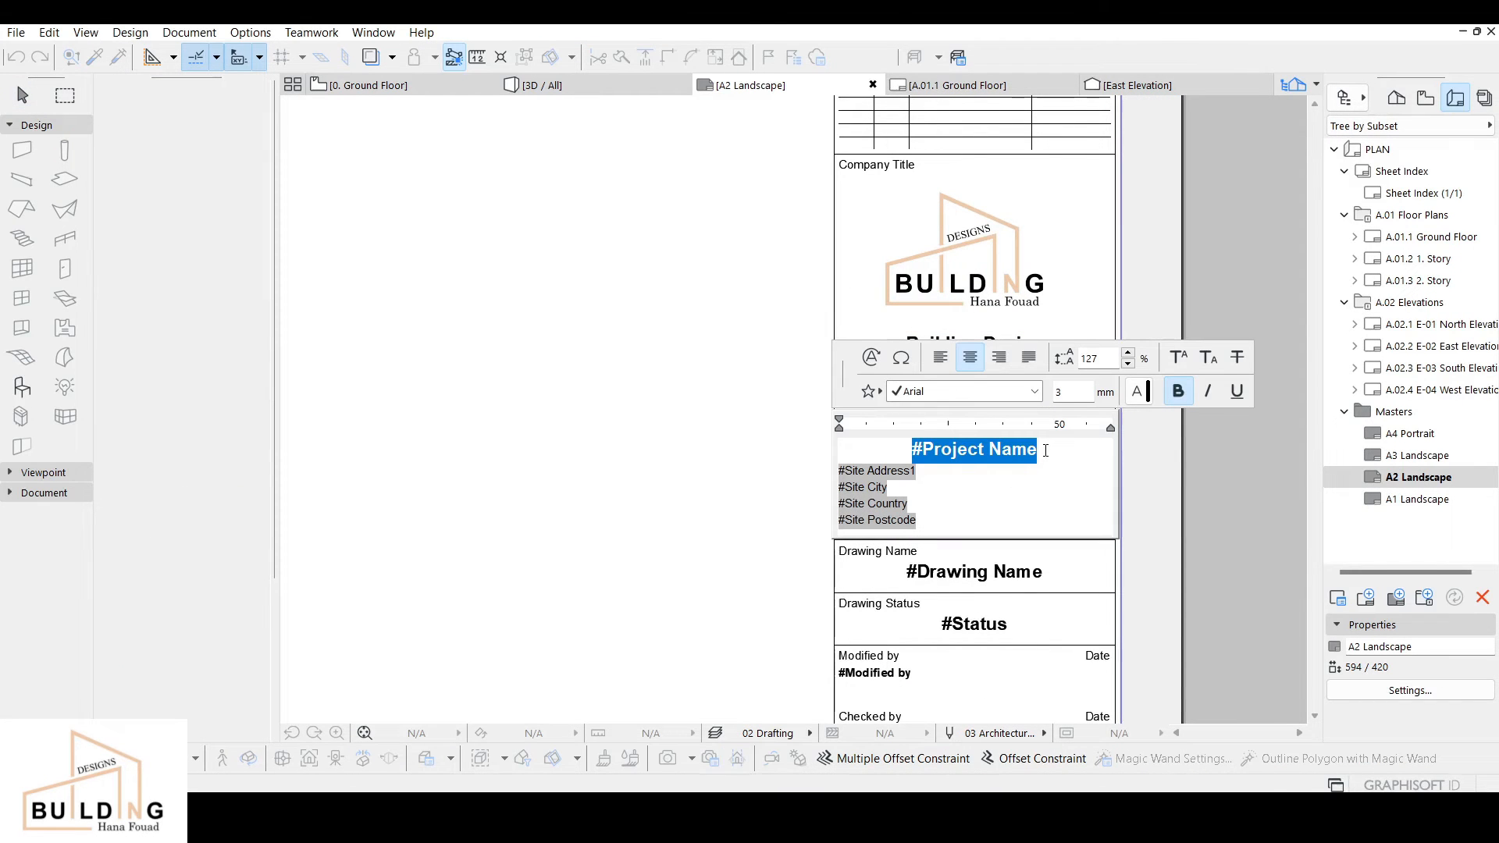
type("S")
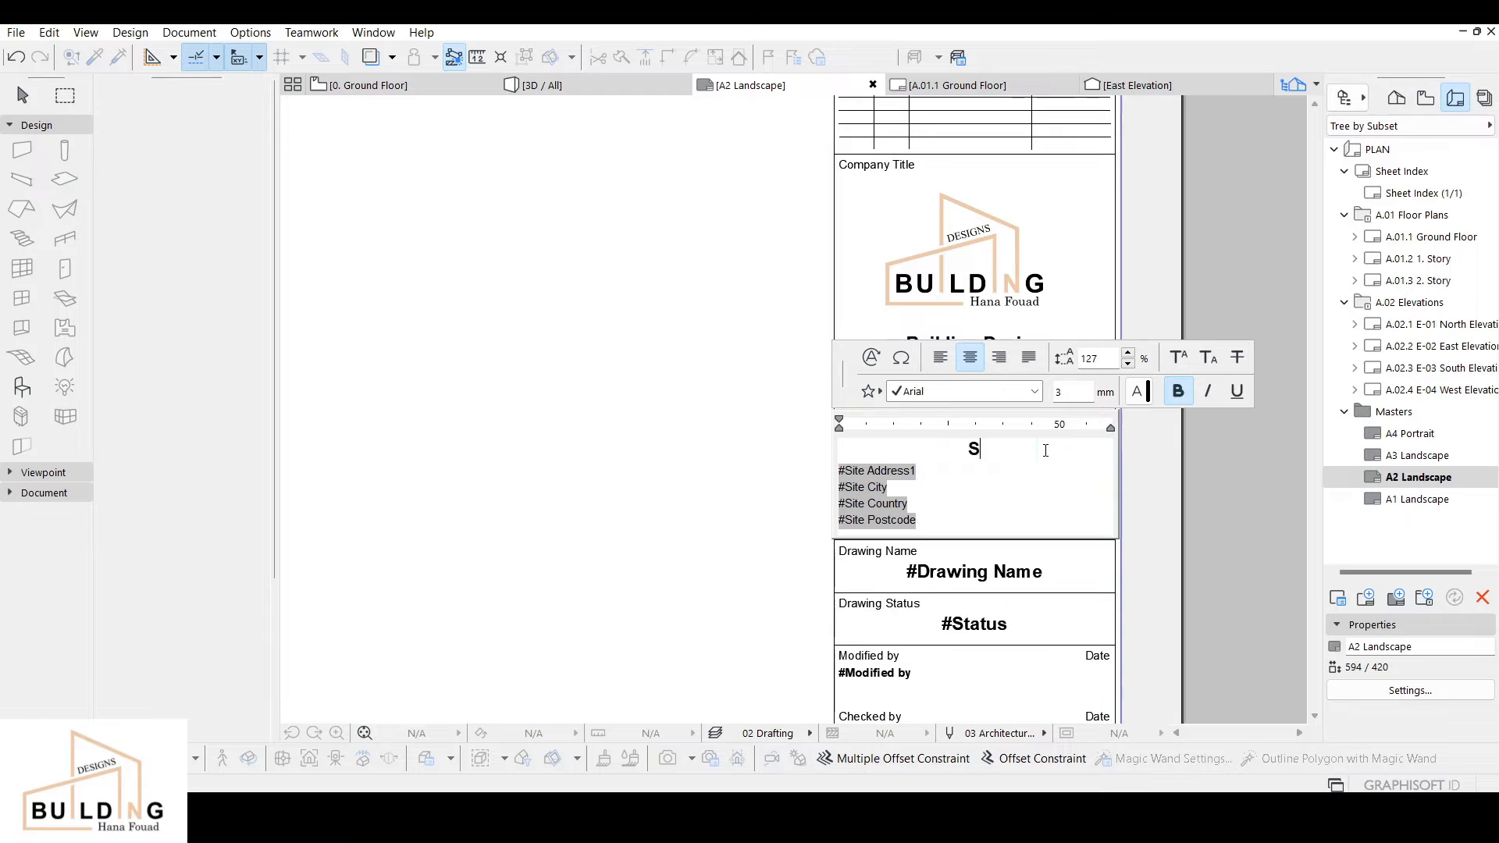
type("ingle House")
left_click(704, 543)
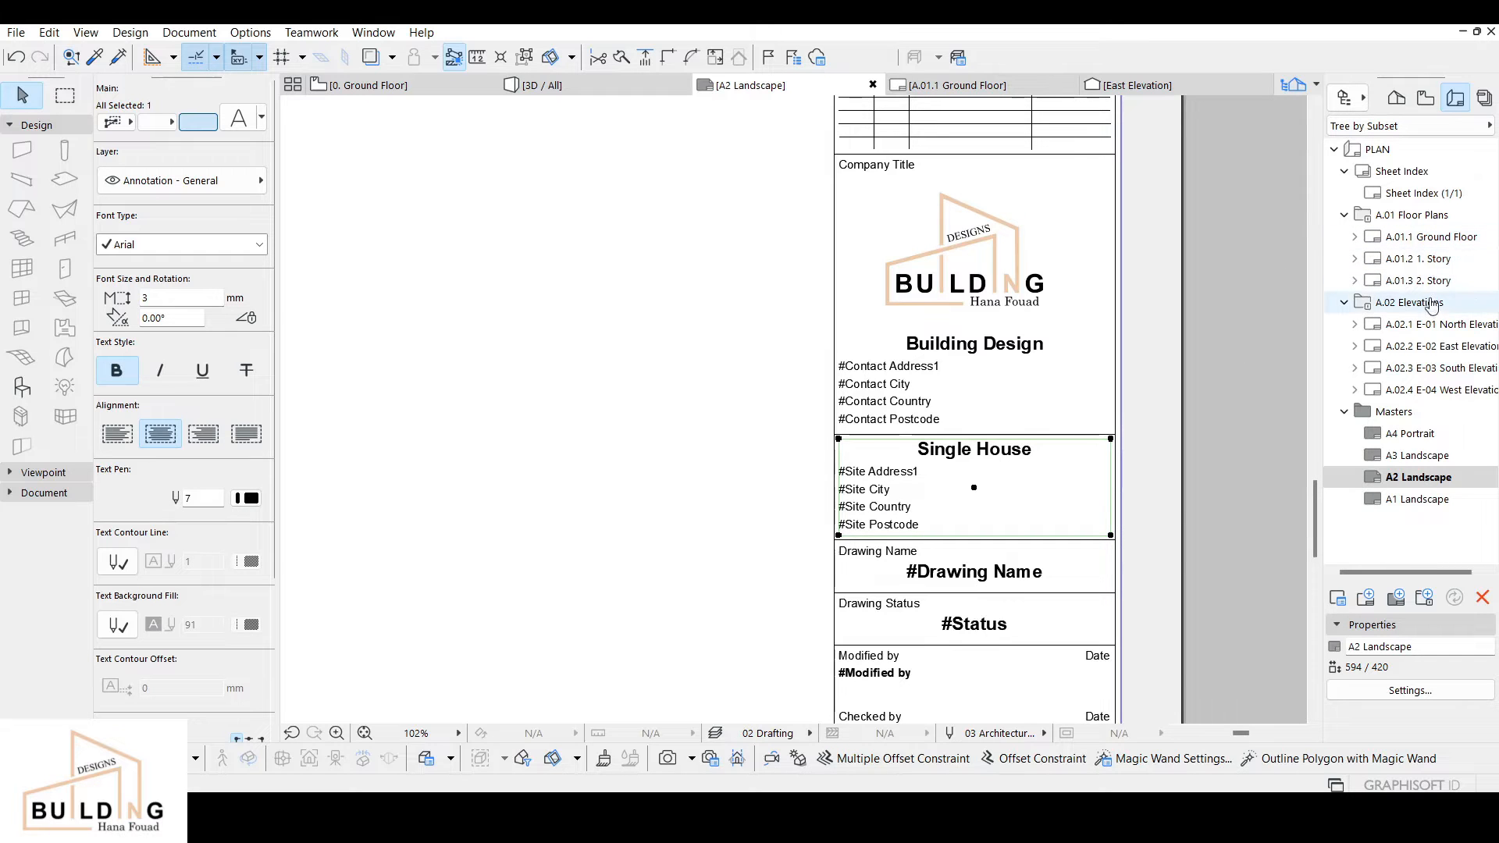
Step: Replace the #Modified by and #Checked by placeholders in the A2 Landscape title block with "HF"
middle_click_drag(966, 628, 936, 481)
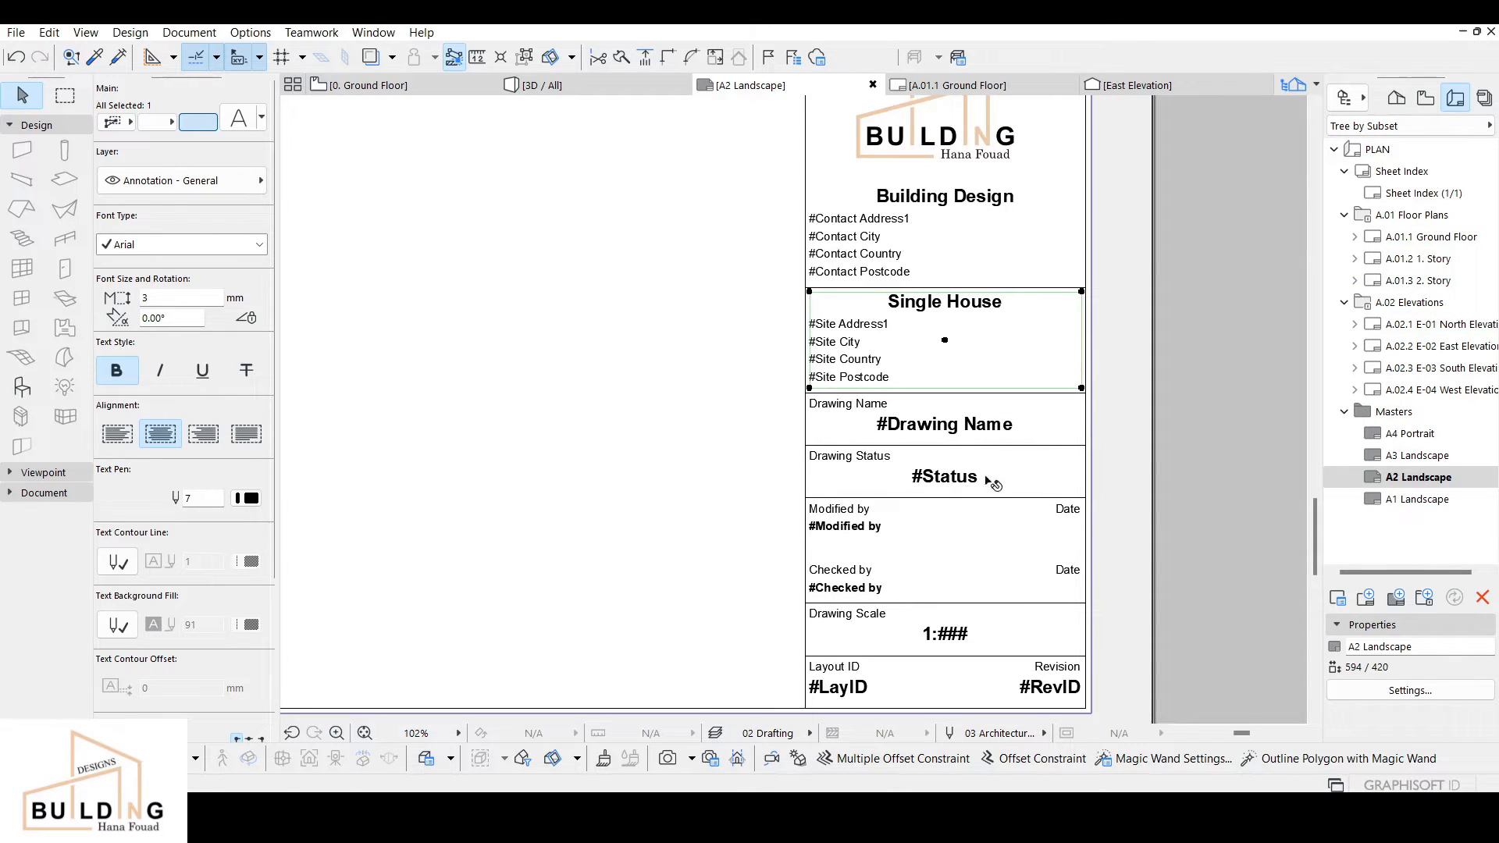
left_click(881, 526)
double_click(883, 527)
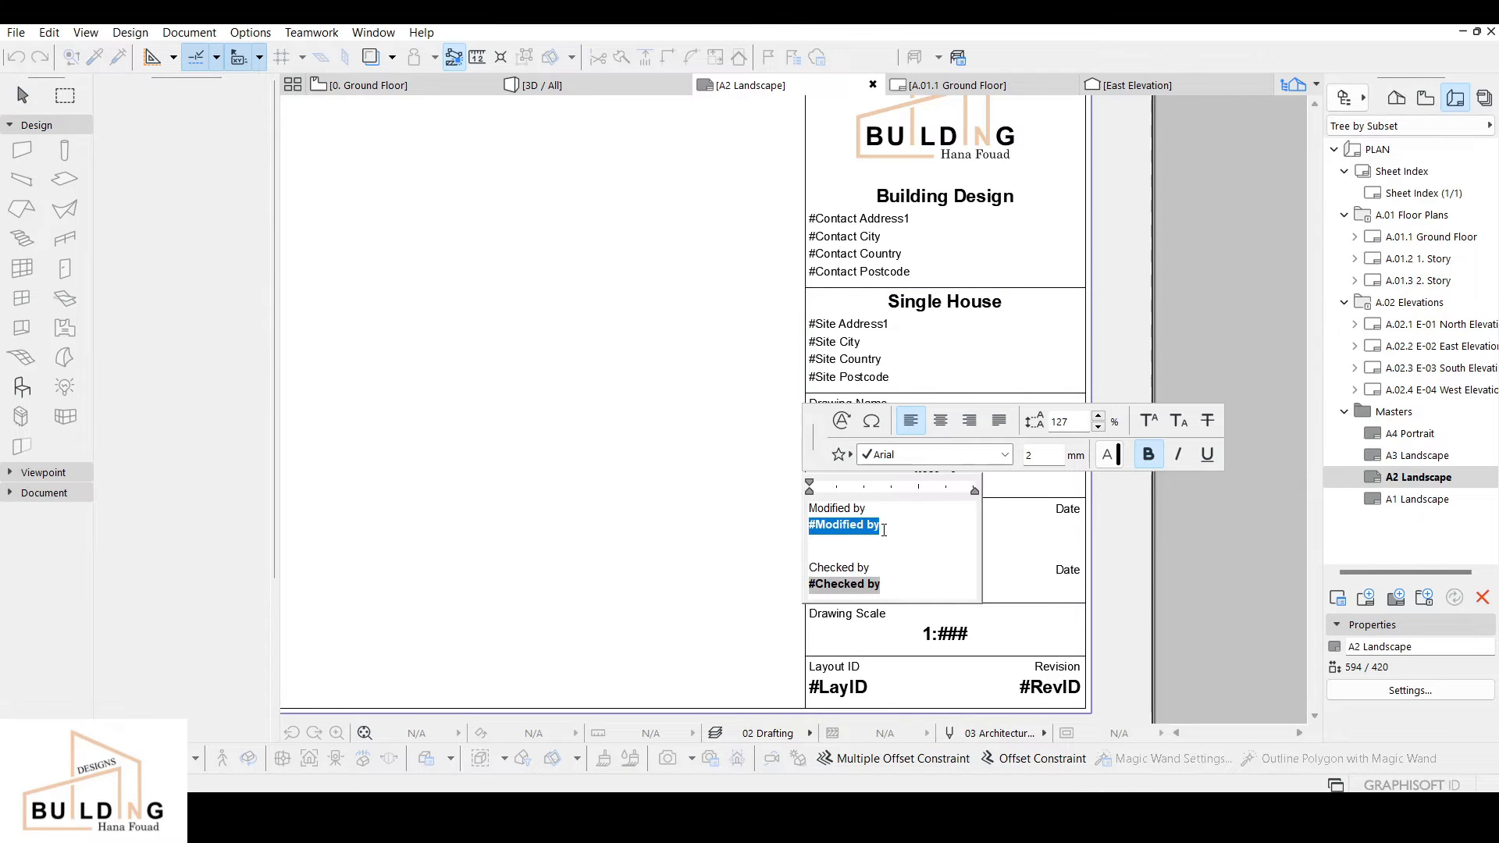
type("HF")
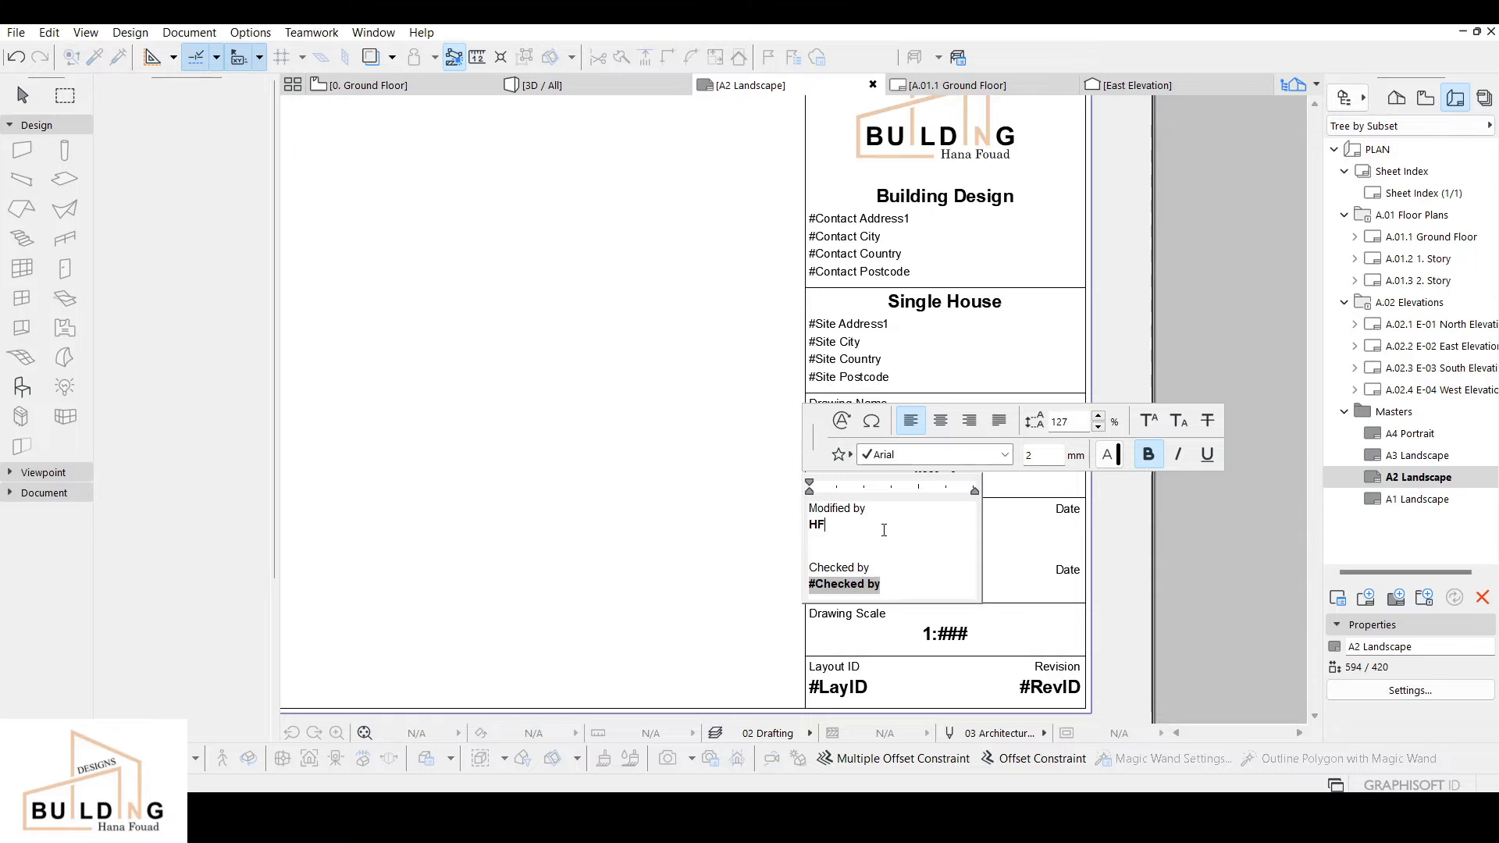
key("BackSpace")
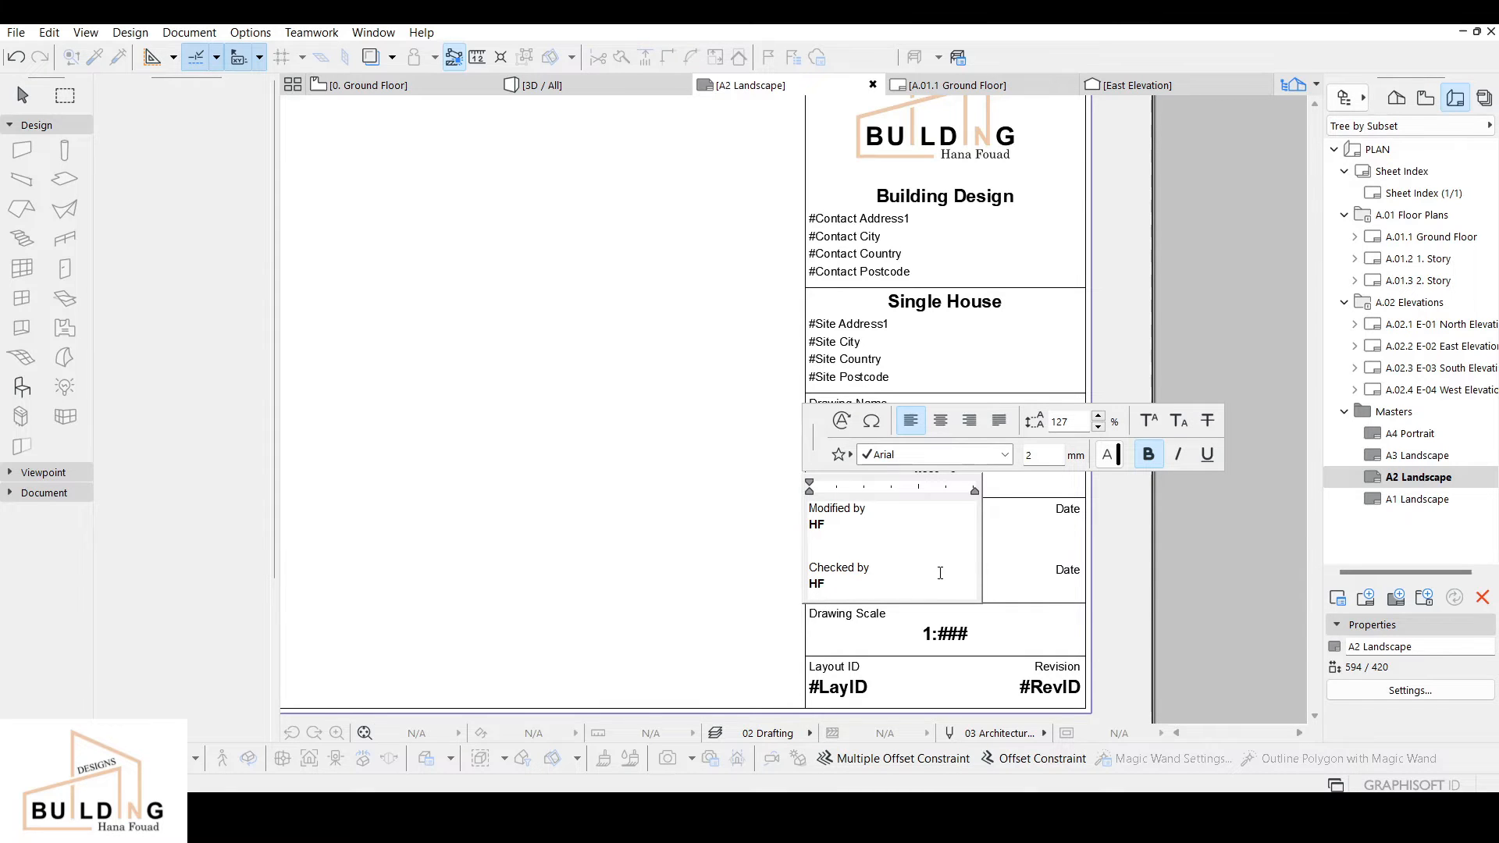
type("HF")
Step: Enter 27/April/2024 as the modified date and 11/May/2024 as the checked date in the title block
left_click(1041, 511)
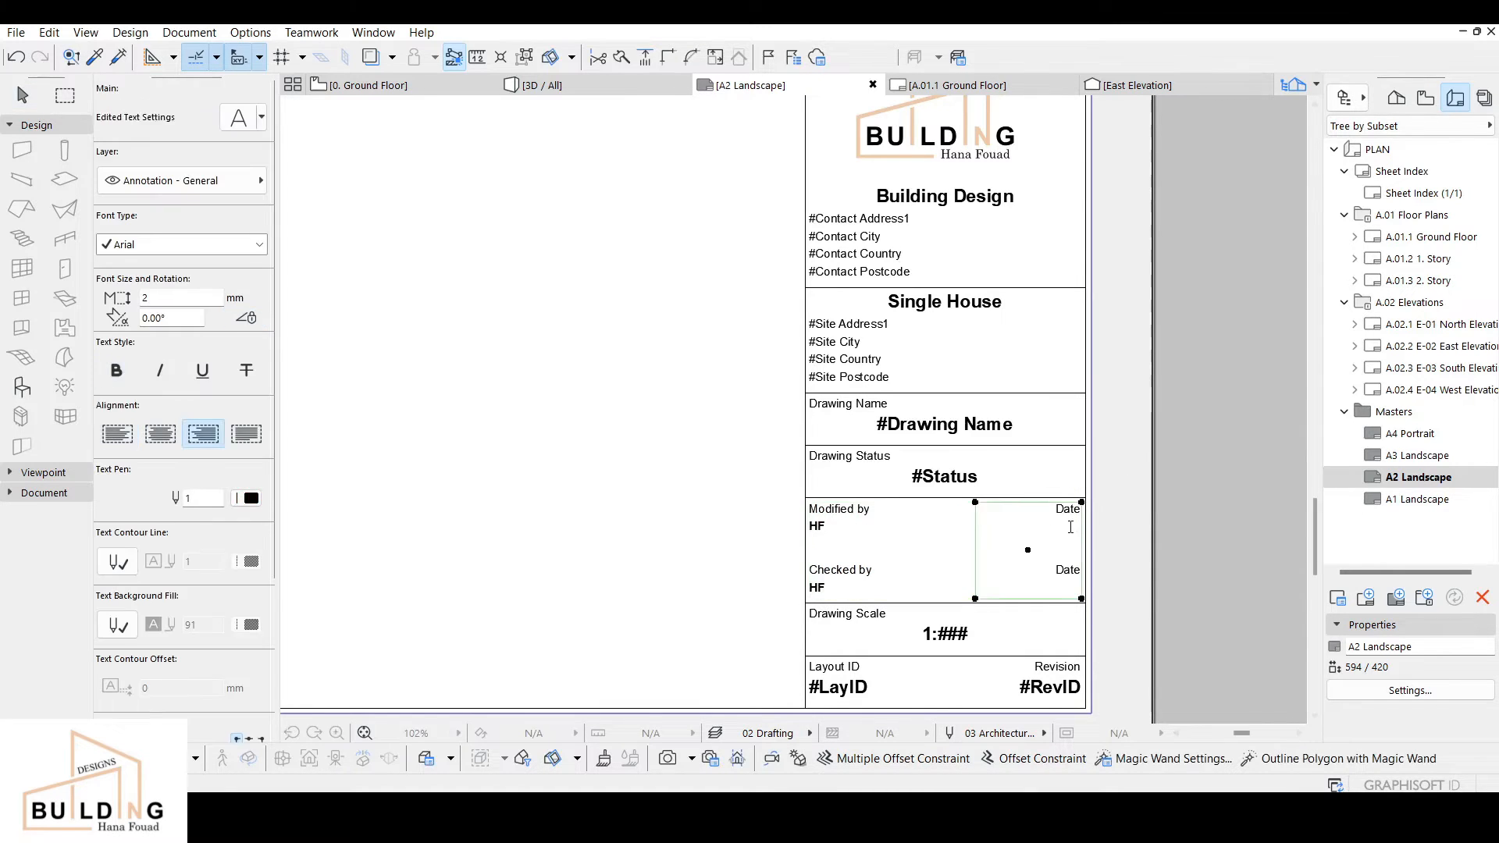
left_click(1065, 534)
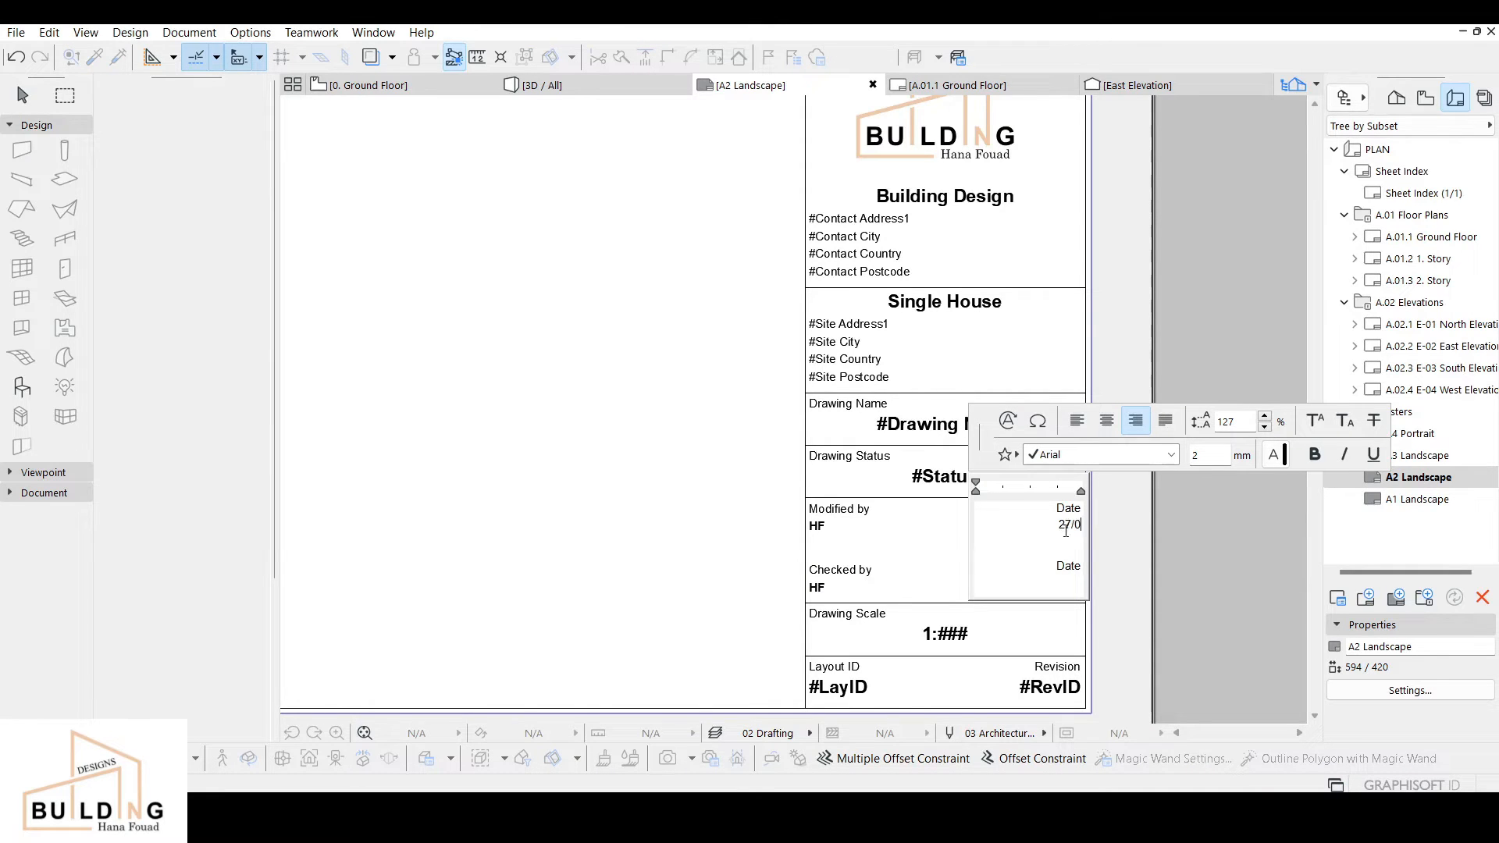
type("27/05/202")
type("4")
type("pril")
type("11/May")
type("/2024")
left_click(949, 537)
Step: Replace the Drawing Scale placeholder in the A2 Landscape title block with 1:100
double_click(957, 634)
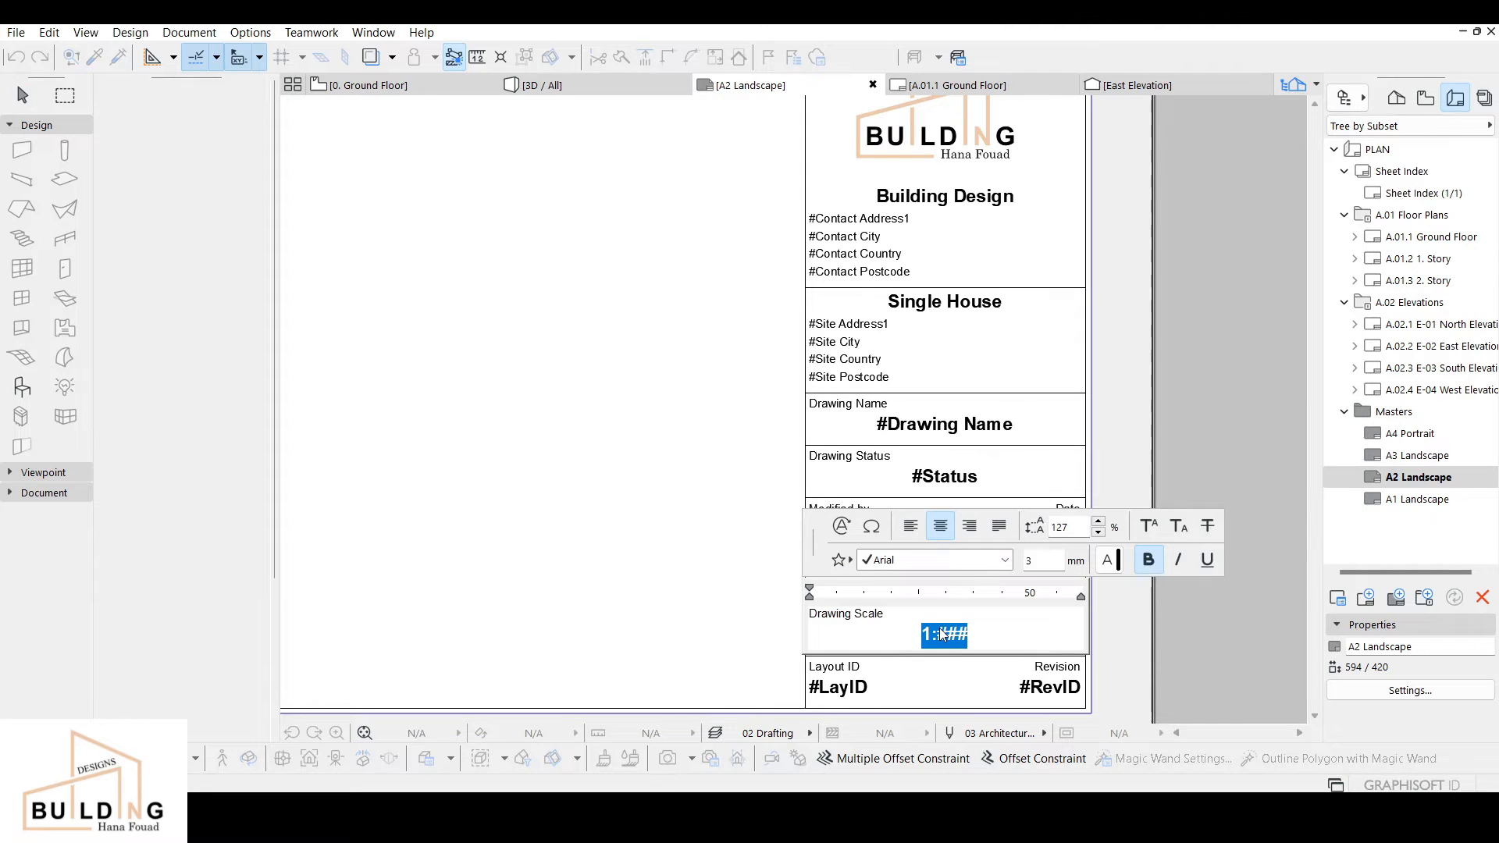
type("1:100")
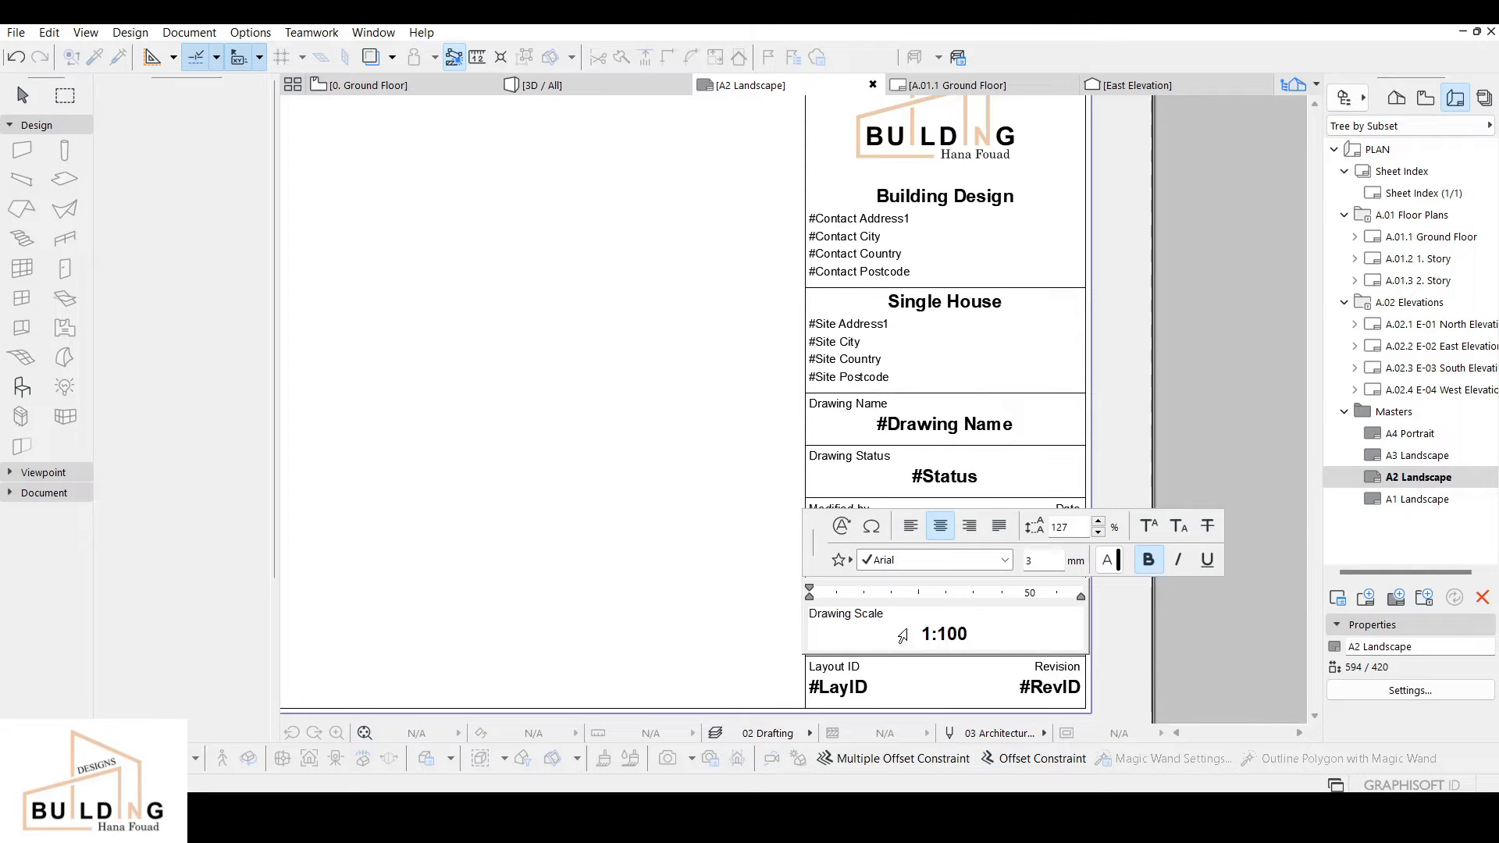
left_click(779, 635)
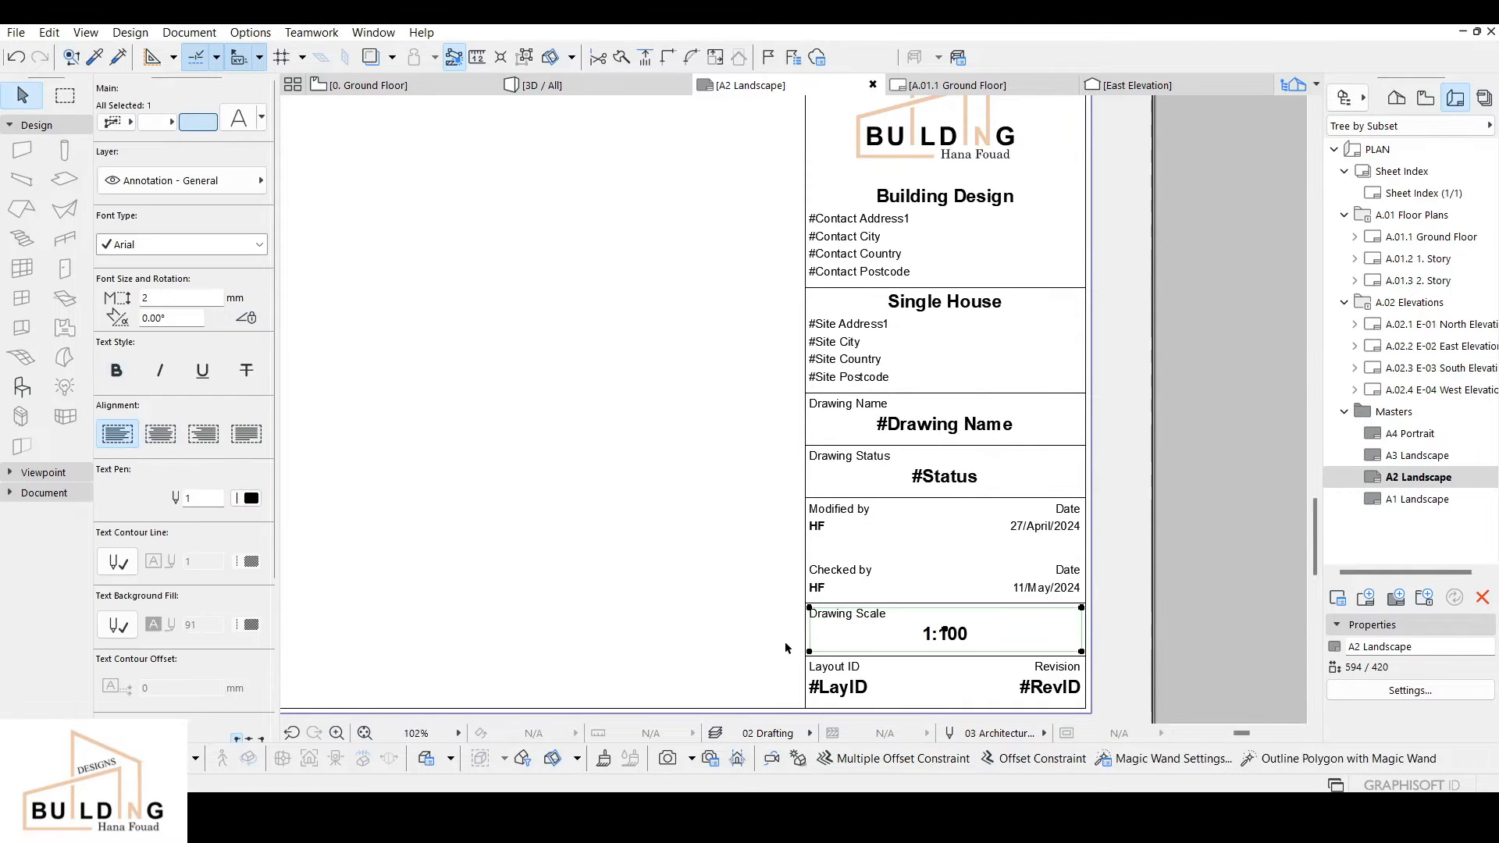
scroll(739, 636, "down", 2)
middle_click_drag(705, 625, 955, 620)
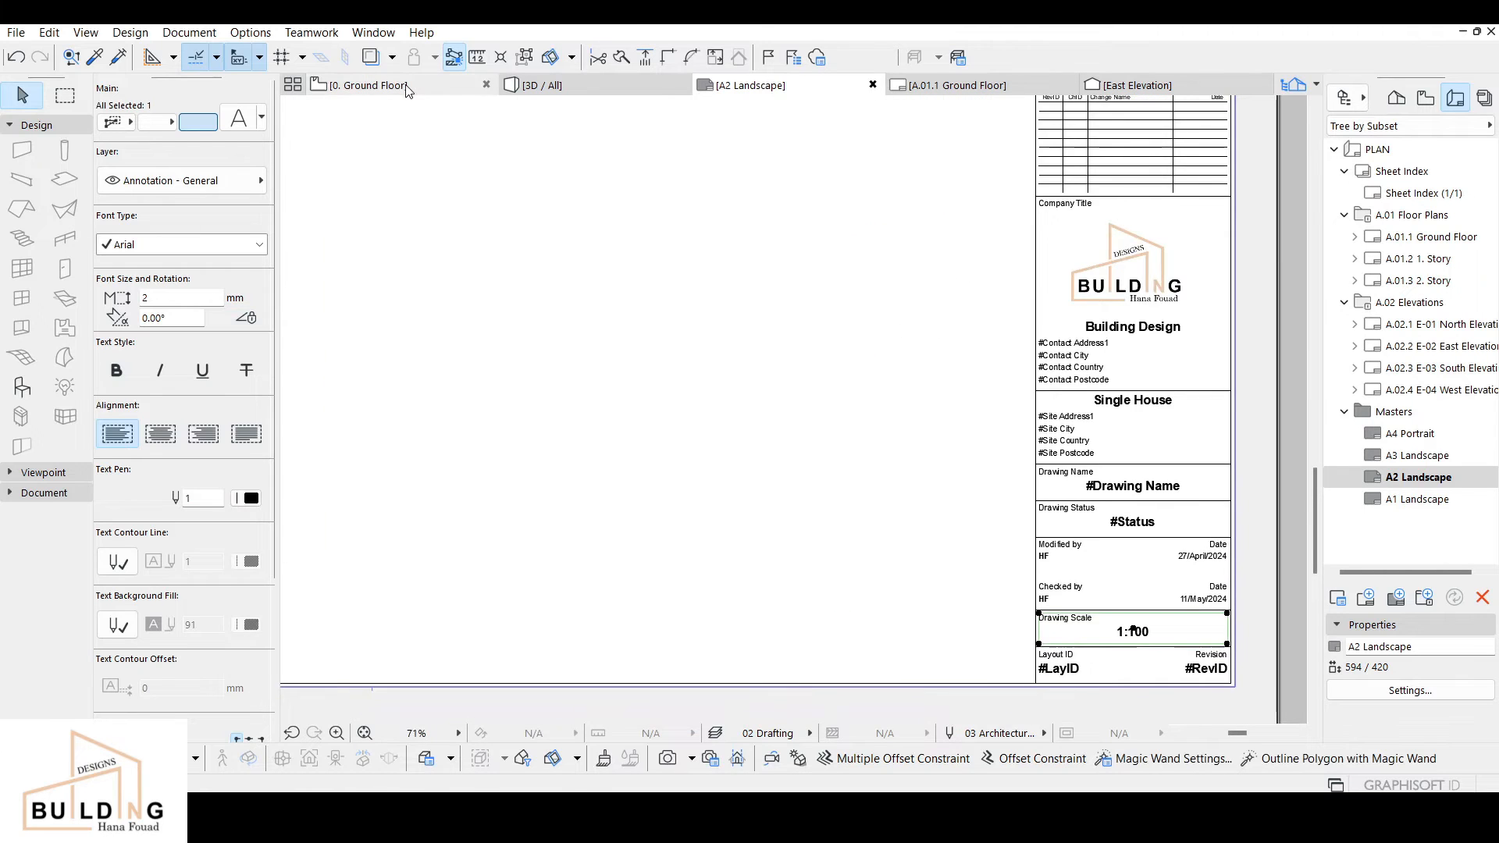
Step: Check the drawing scale of the Ground Floor plan, and return to the A2 Landscape master layout
left_click(361, 85)
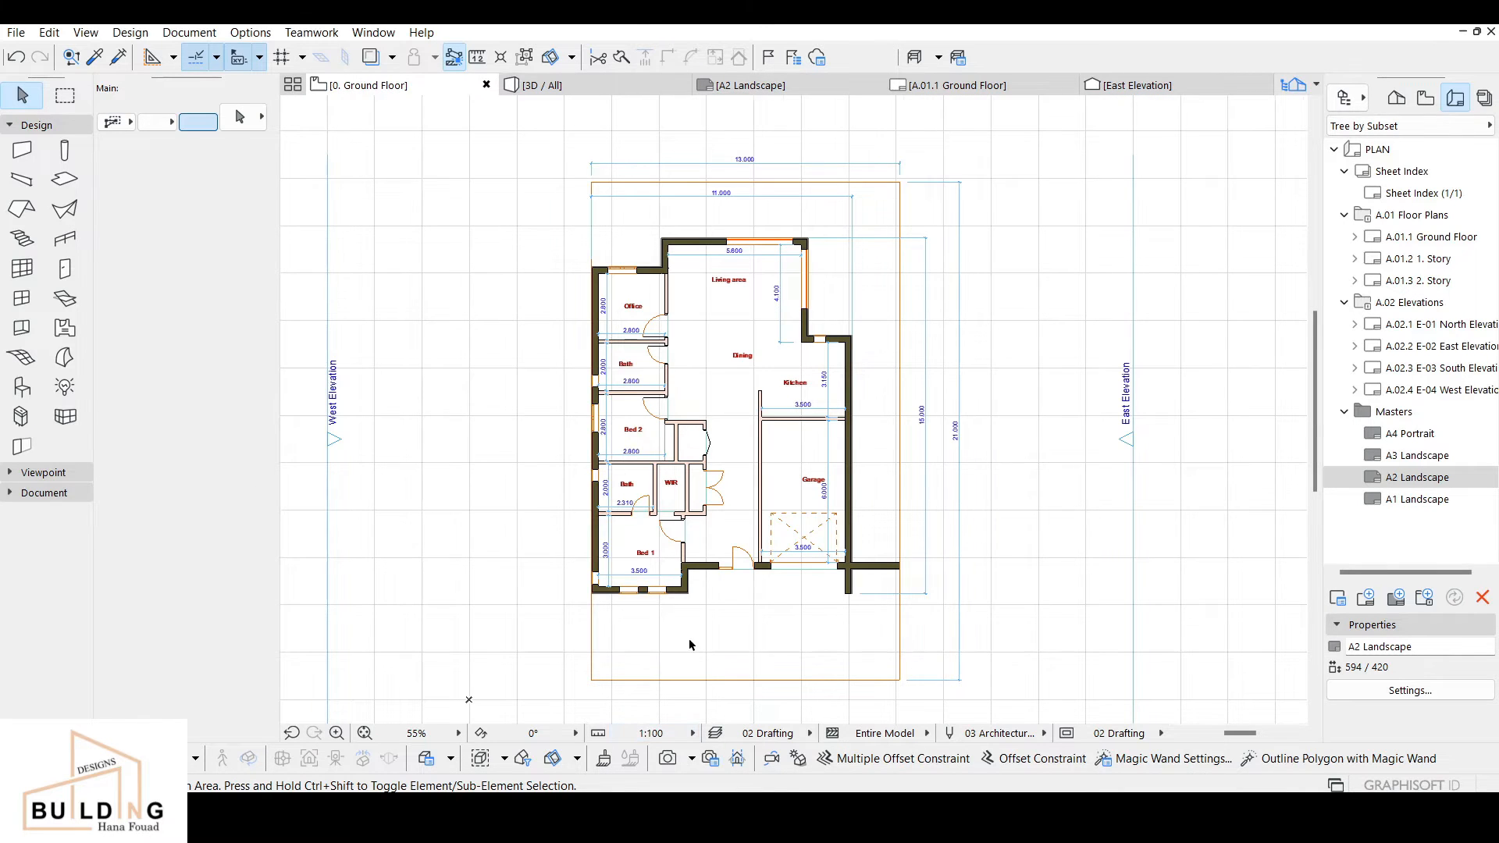
scroll(687, 641, "down", 3)
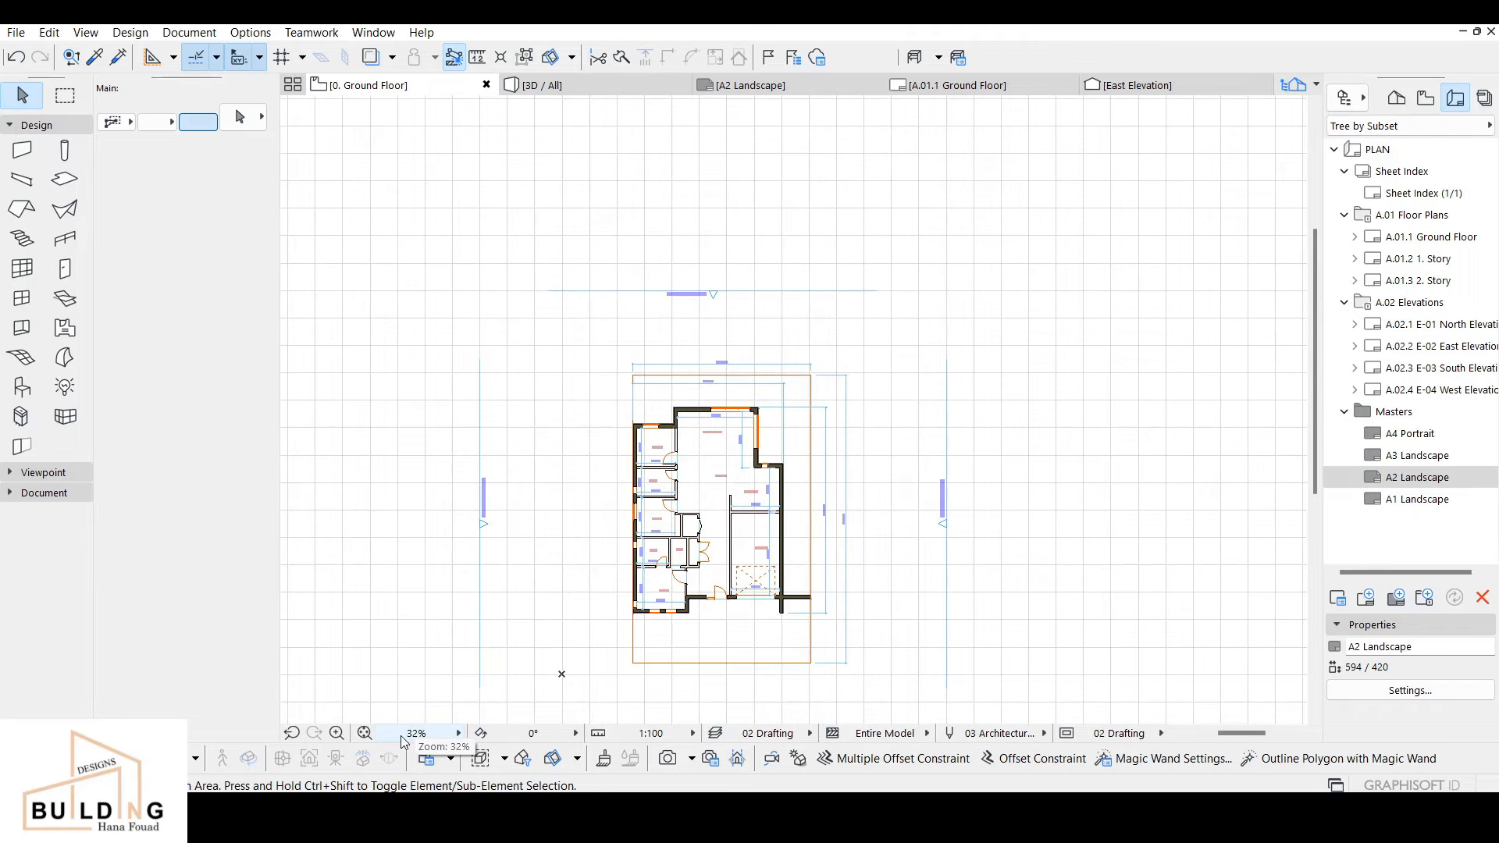
scroll(625, 646, "up", 3)
scroll(626, 646, "up", 2)
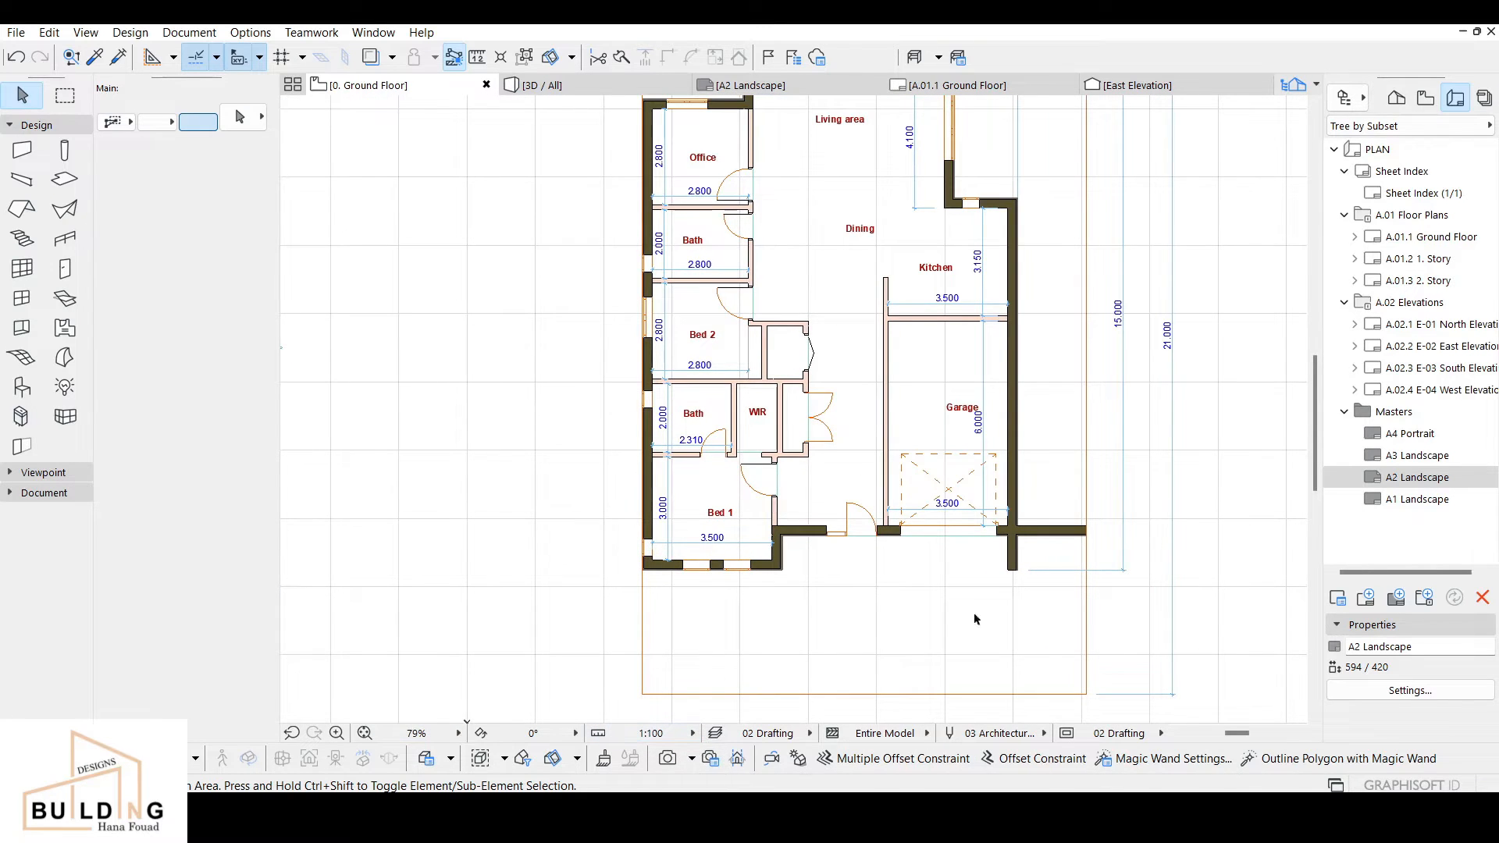
left_click(789, 85)
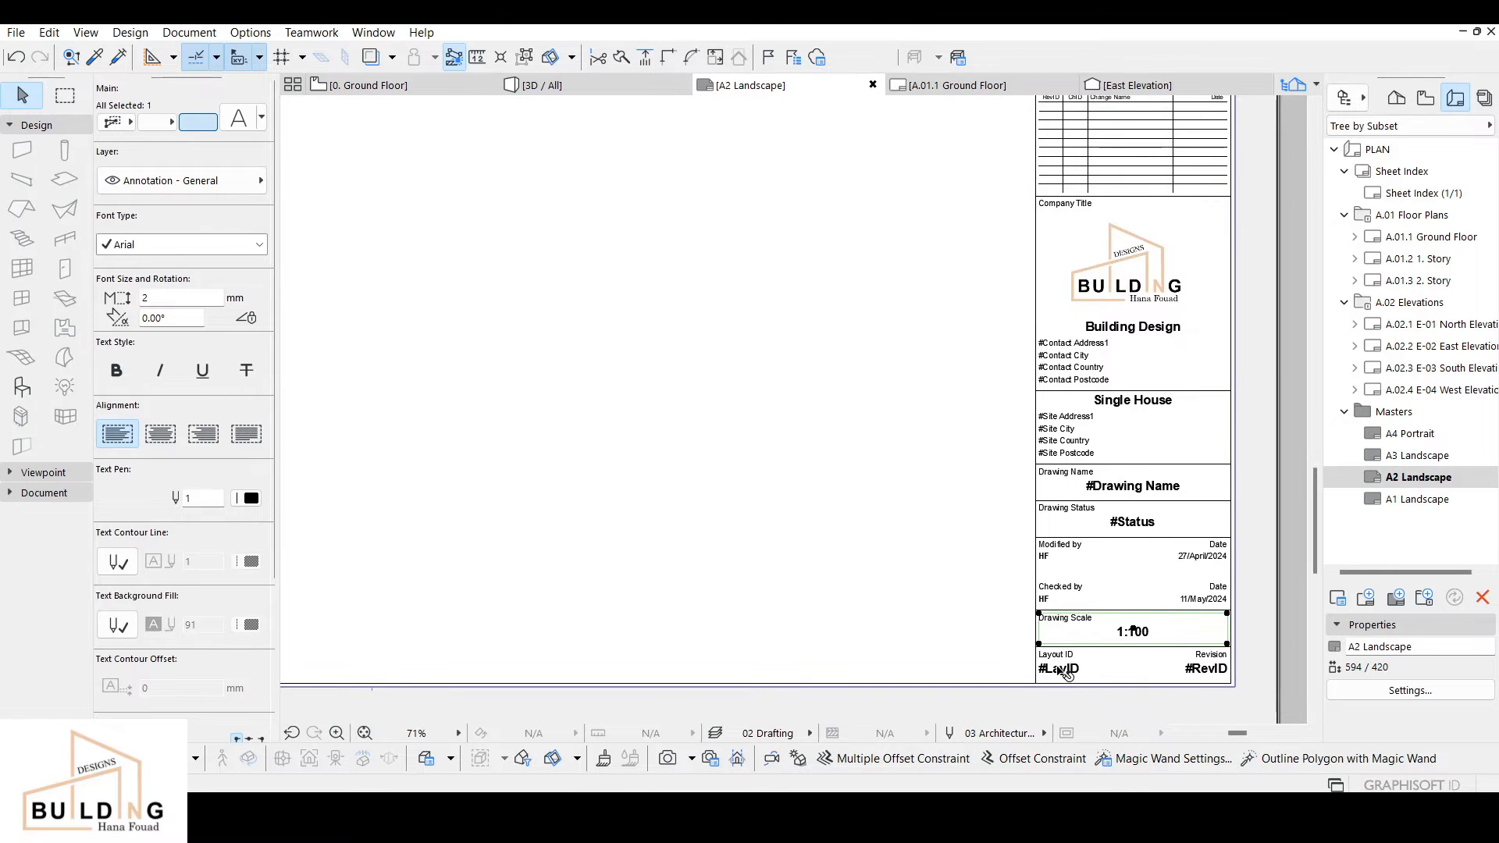
Step: Replace the #RevID revision placeholder in the A2 Landscape title block with "A1"
left_click(1086, 668)
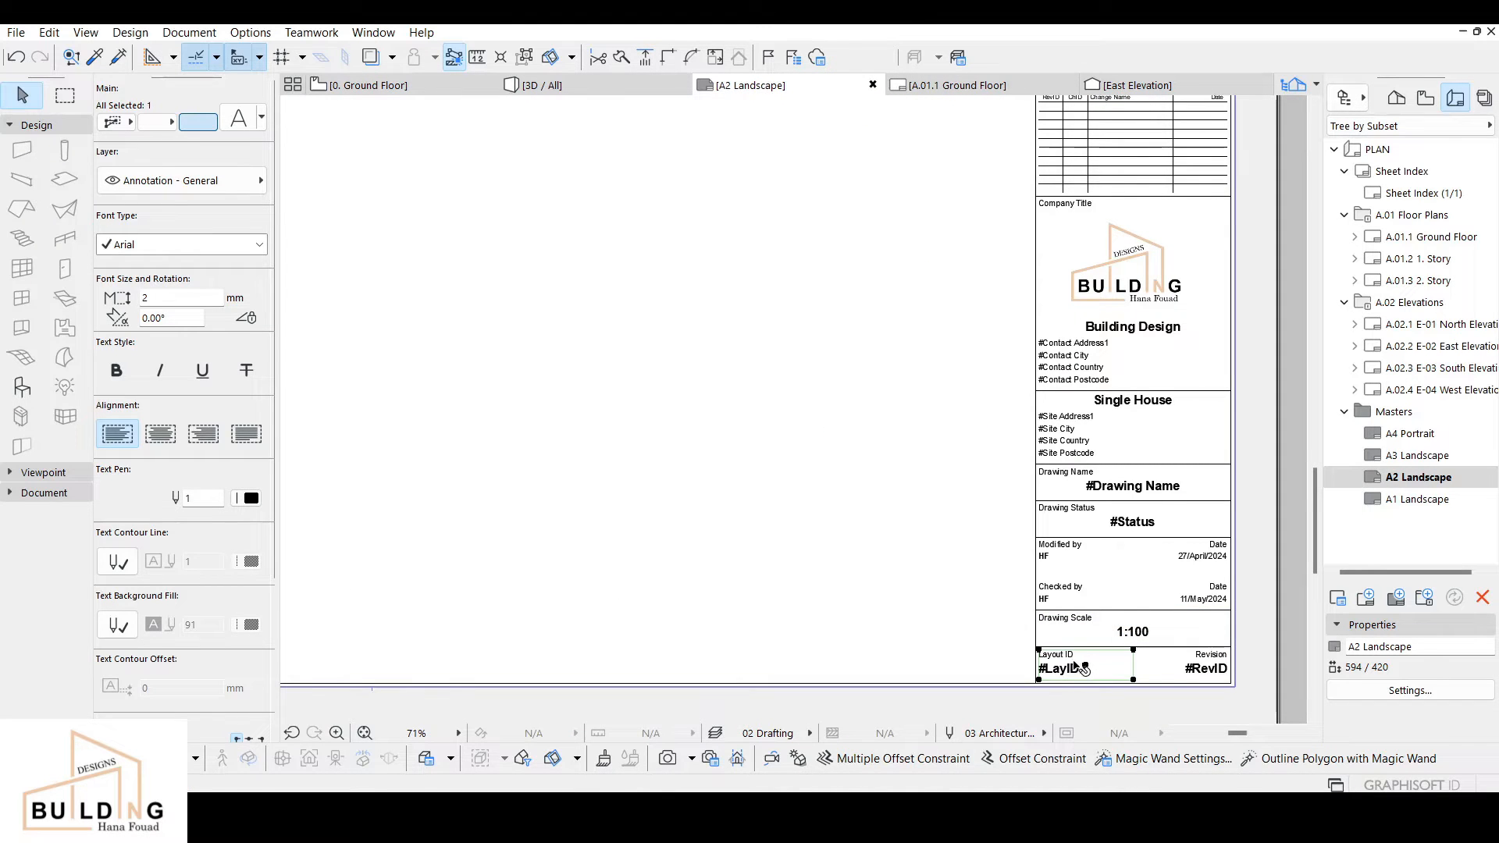
double_click(1217, 670)
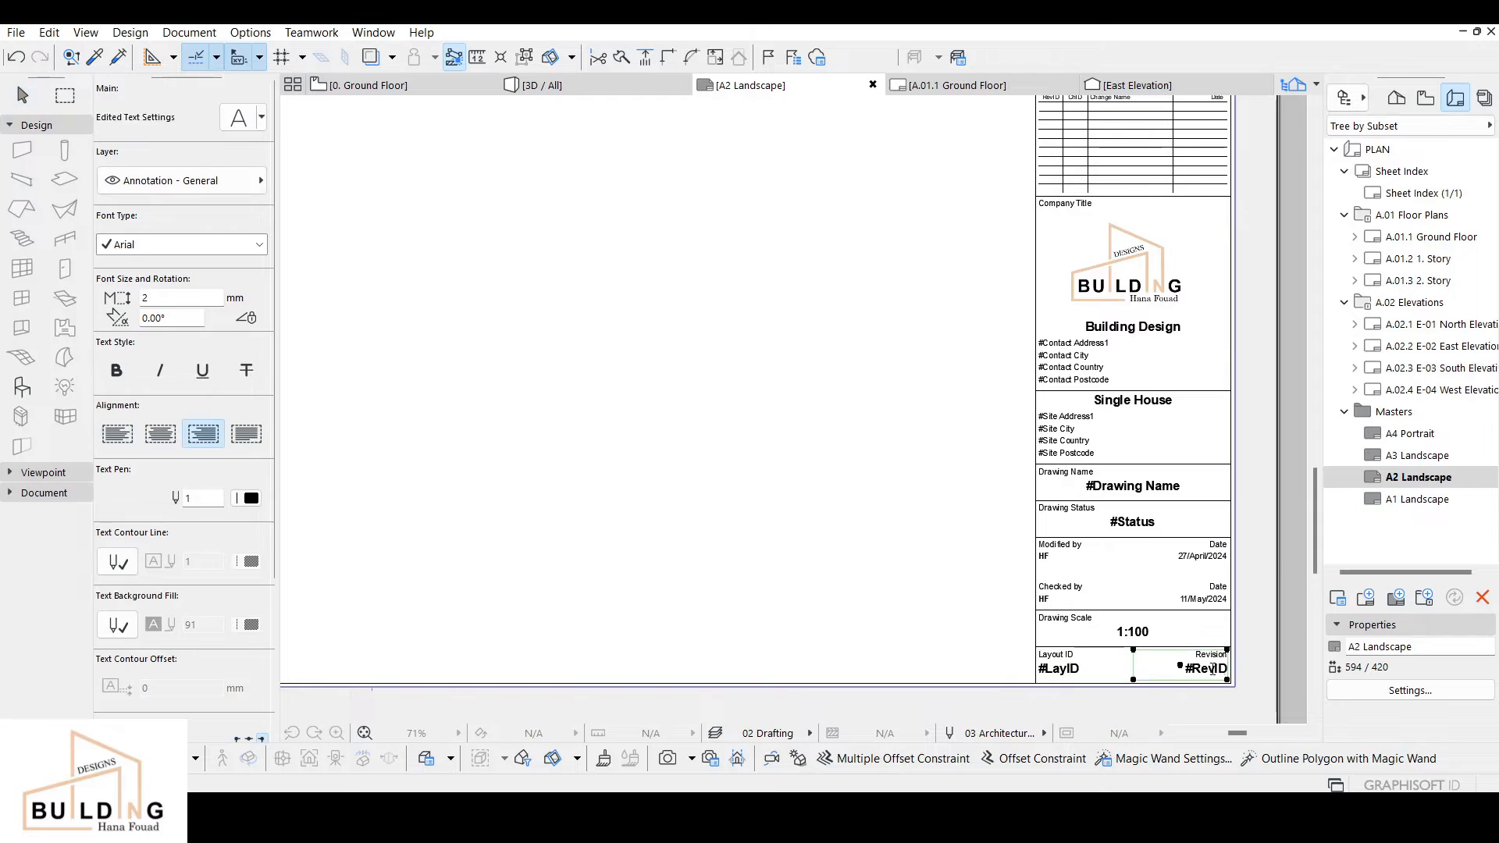
type("A1")
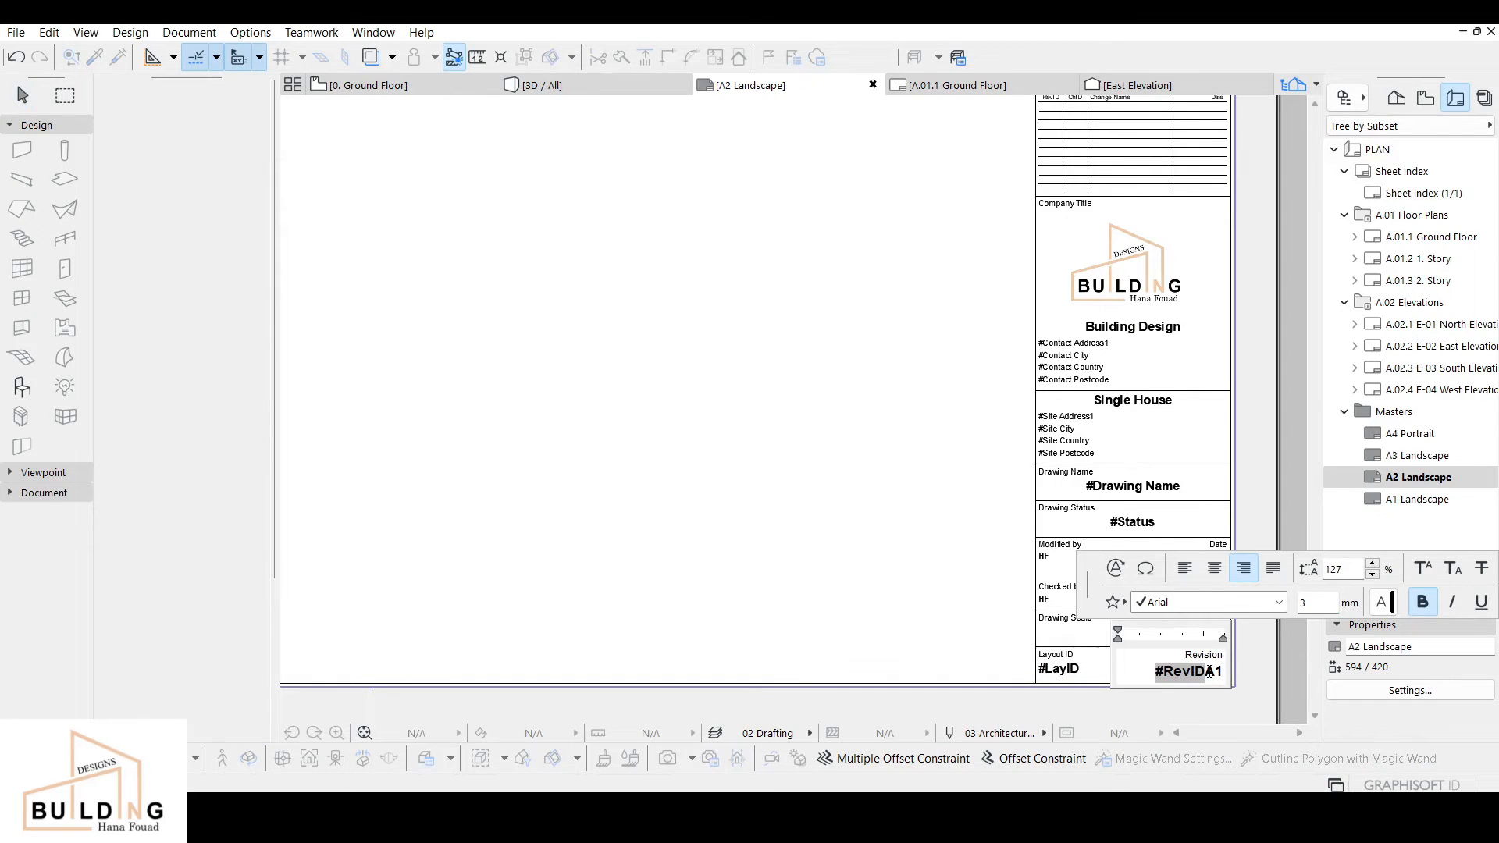
key("BackSpace")
left_click(878, 585)
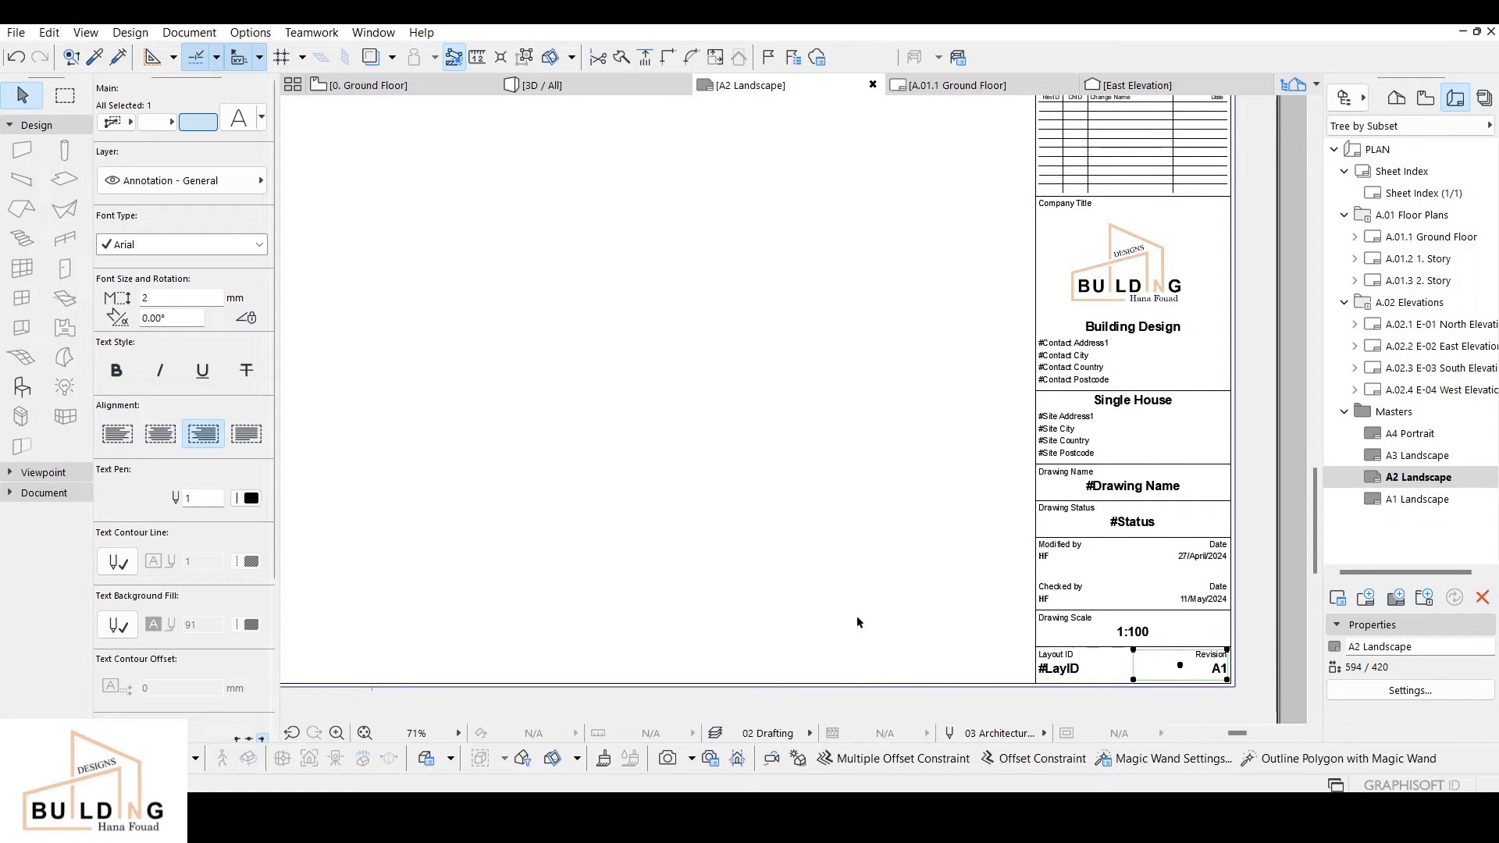
scroll(943, 626, "down", 2)
key("Escape")
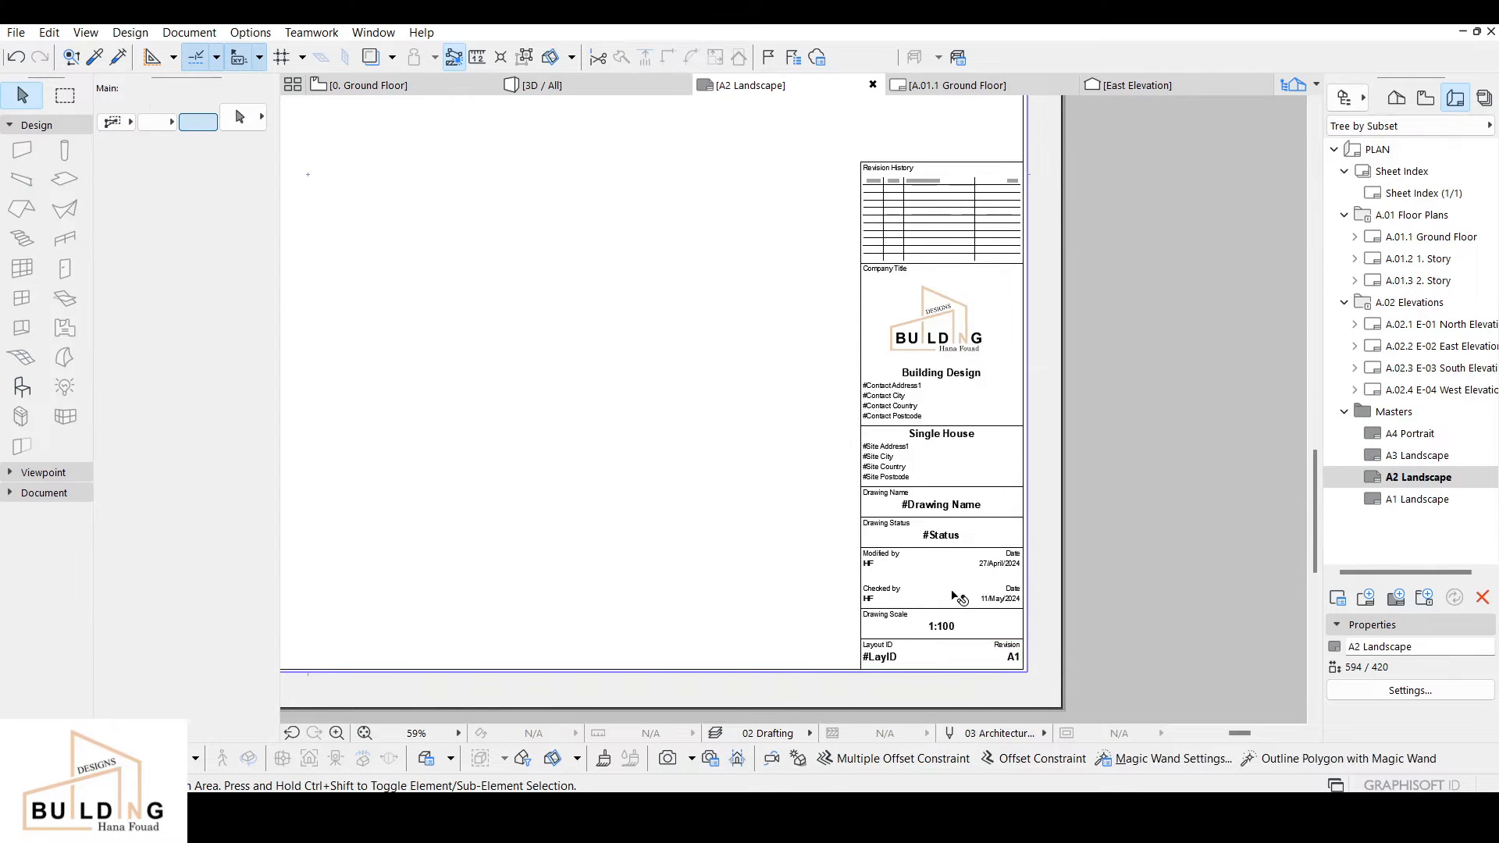
Step: Replace the #LayID placeholder under Layout ID in the title block with "A2"
scroll(963, 596, "down", 2)
middle_click_drag(822, 551, 986, 587)
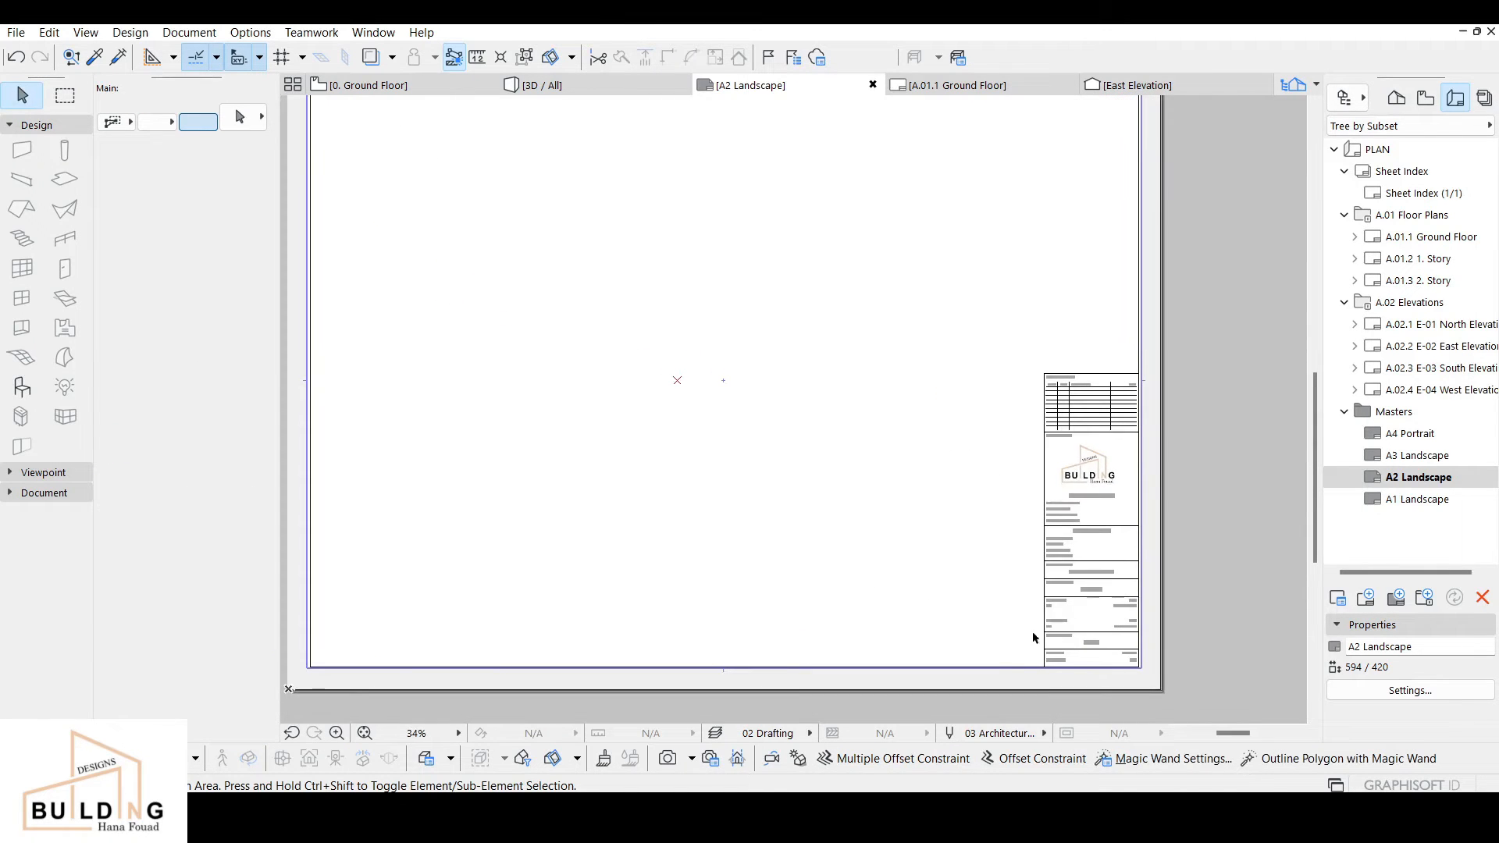
scroll(1067, 670, "up", 3)
double_click(1024, 660)
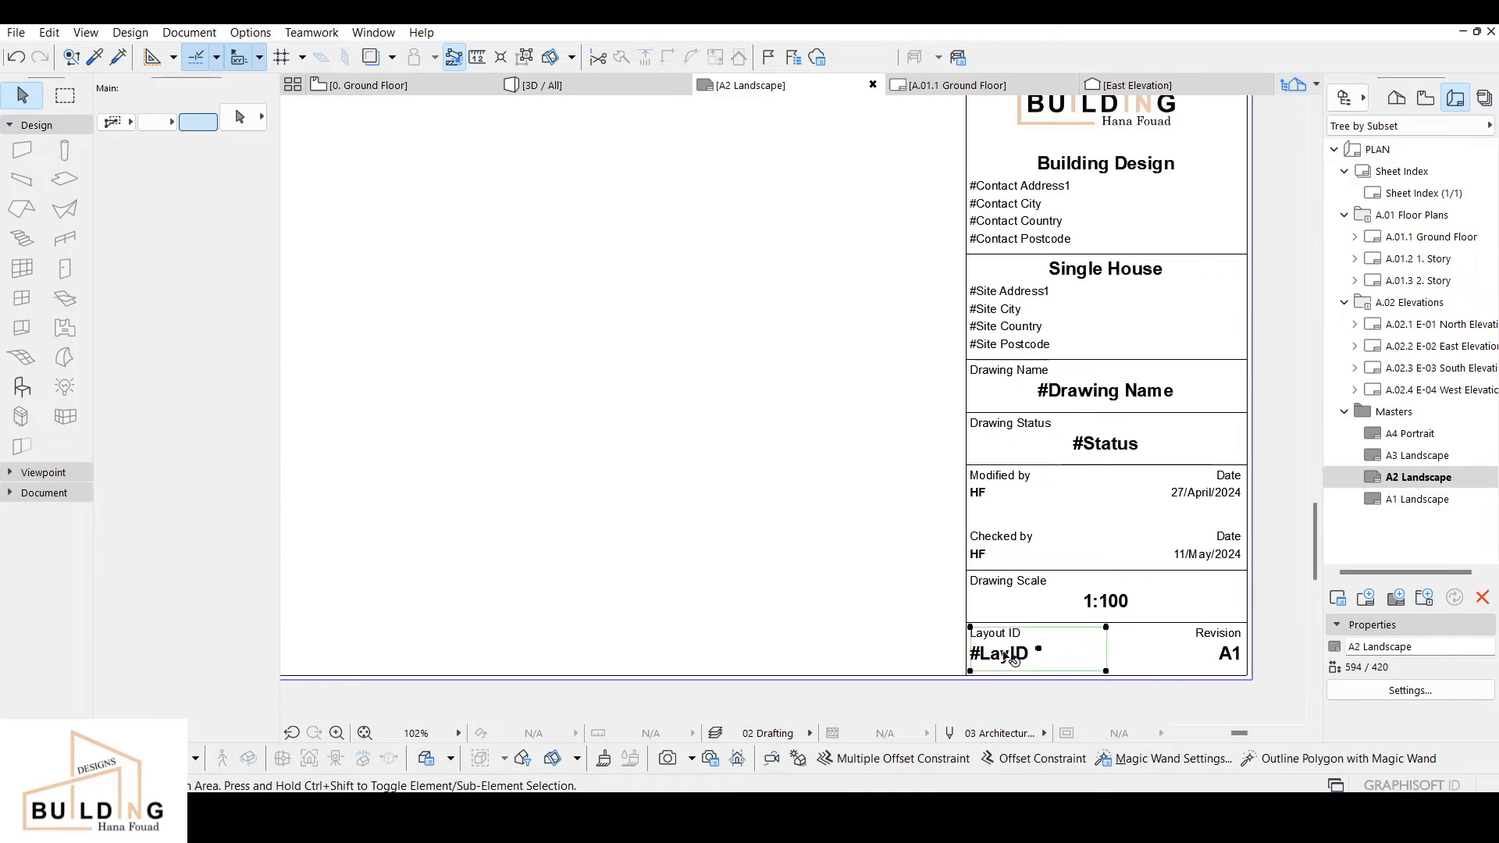
type("A2")
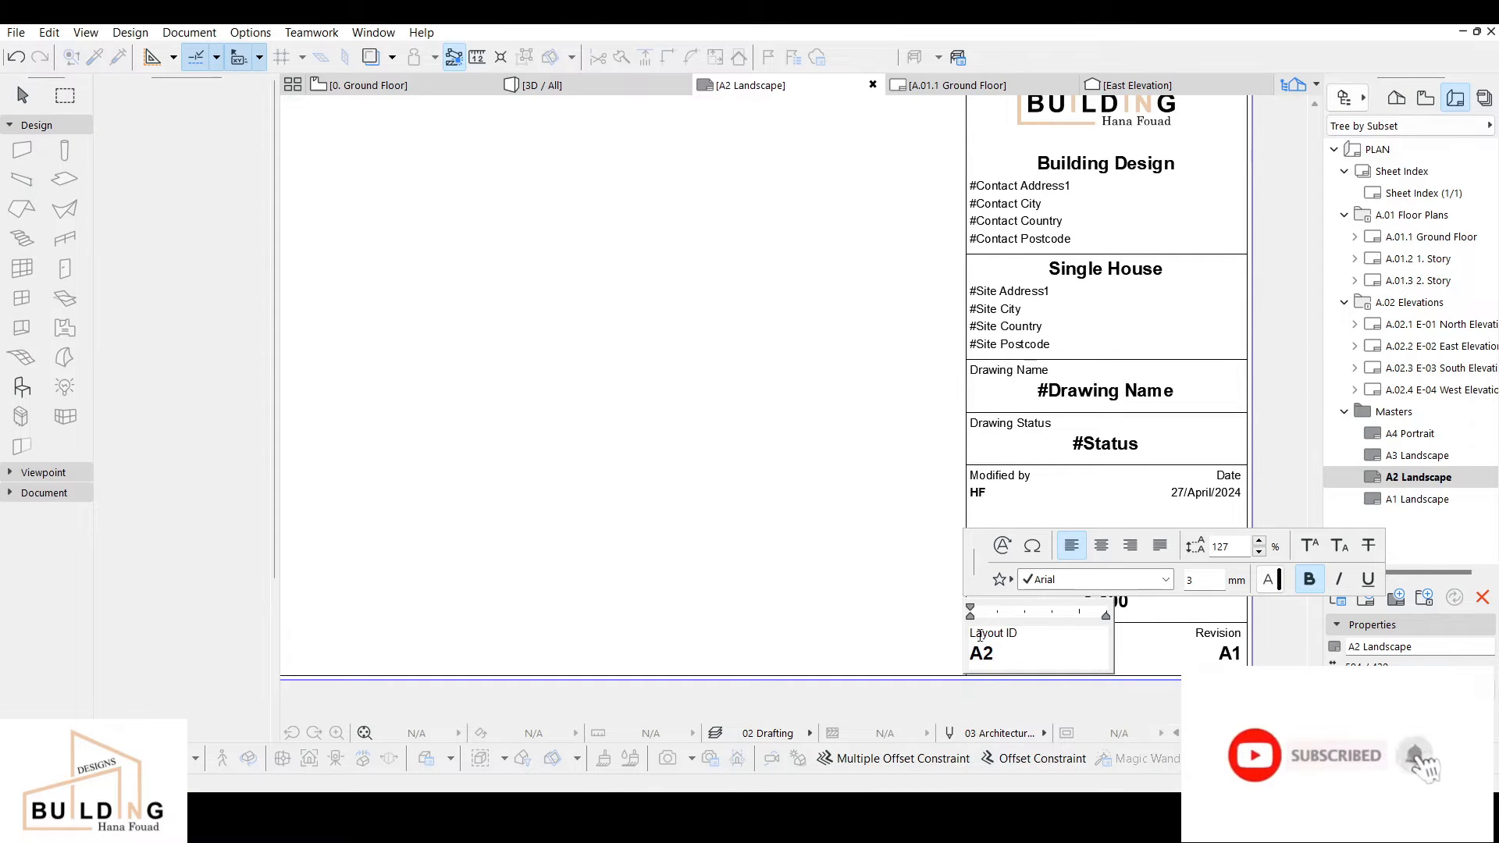
Step: Shorten the revision value in the A2 Landscape title block to "A"
left_click(1231, 657)
double_click(1231, 658)
left_click_drag(1227, 656, 1237, 657)
key("BackSpace")
left_click(788, 598)
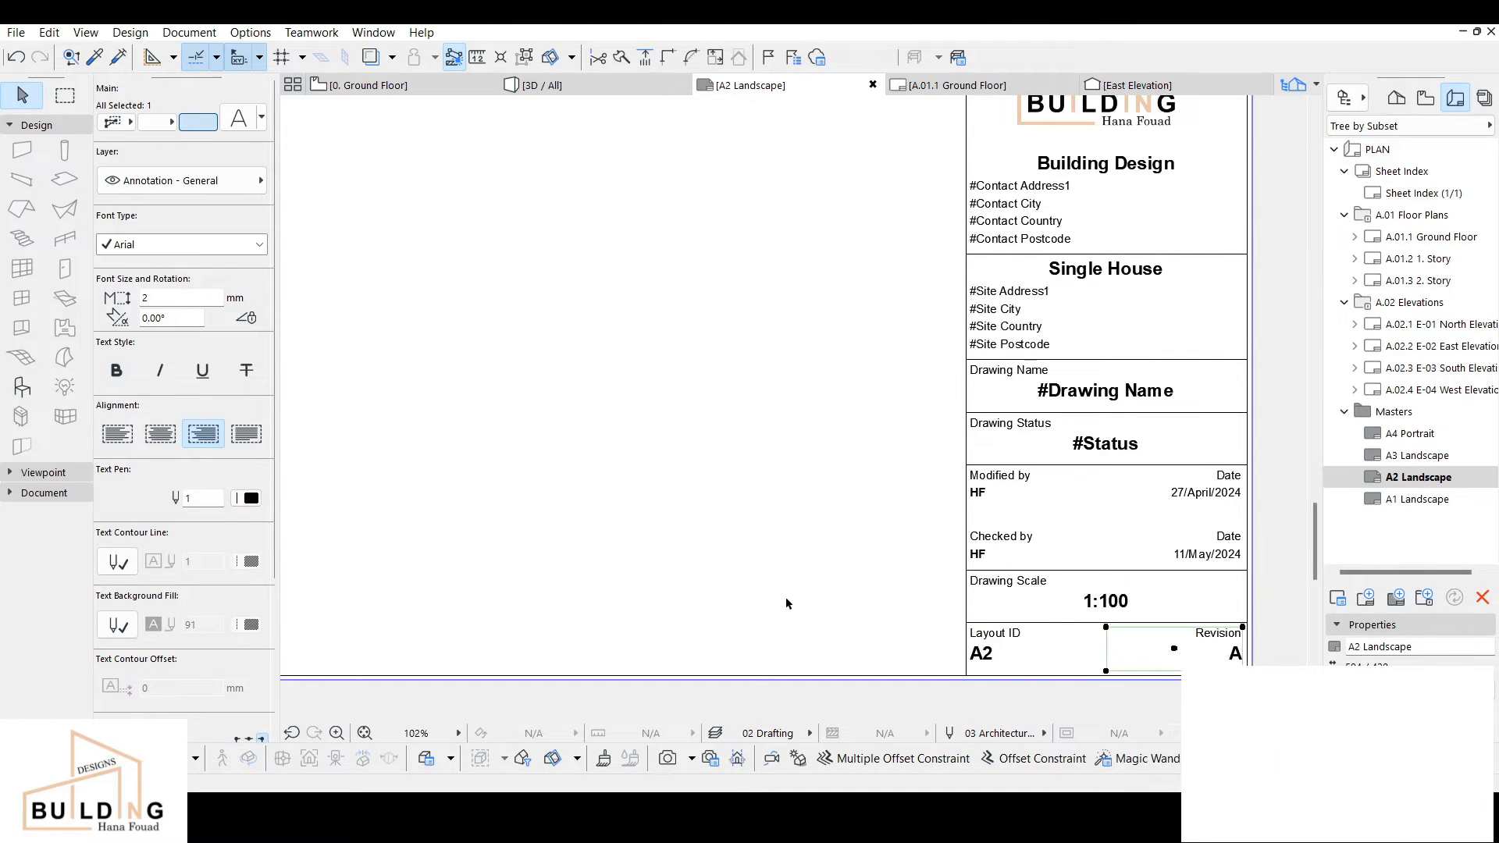
Step: Open the A.01.1 Ground Floor layout and examine its title block and the whole sheet
scroll(789, 598, "down", 2)
left_click_drag(1407, 378, 1406, 374)
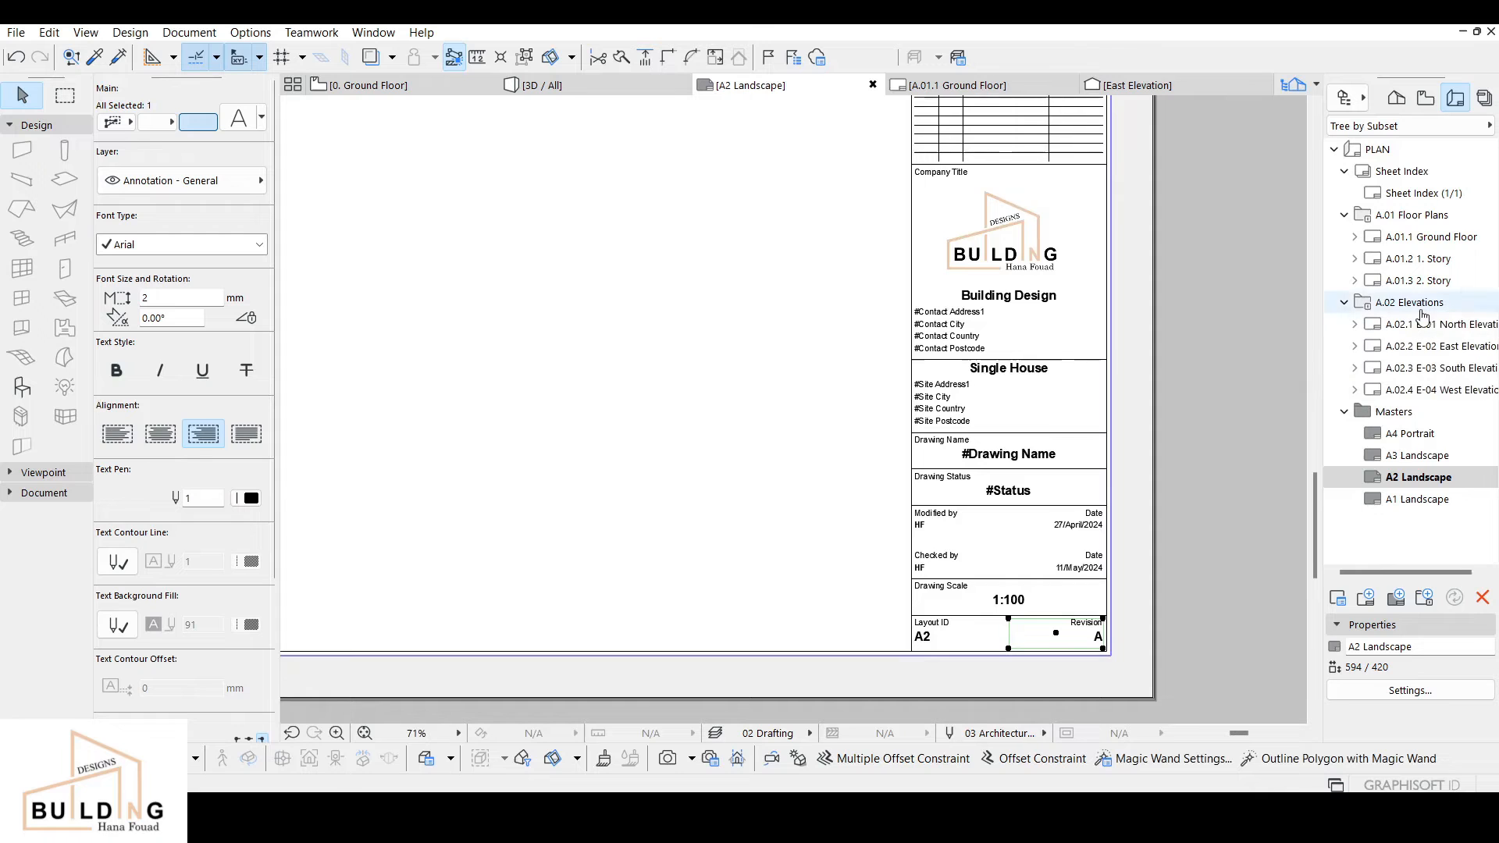
left_click(1397, 237)
double_click(1397, 239)
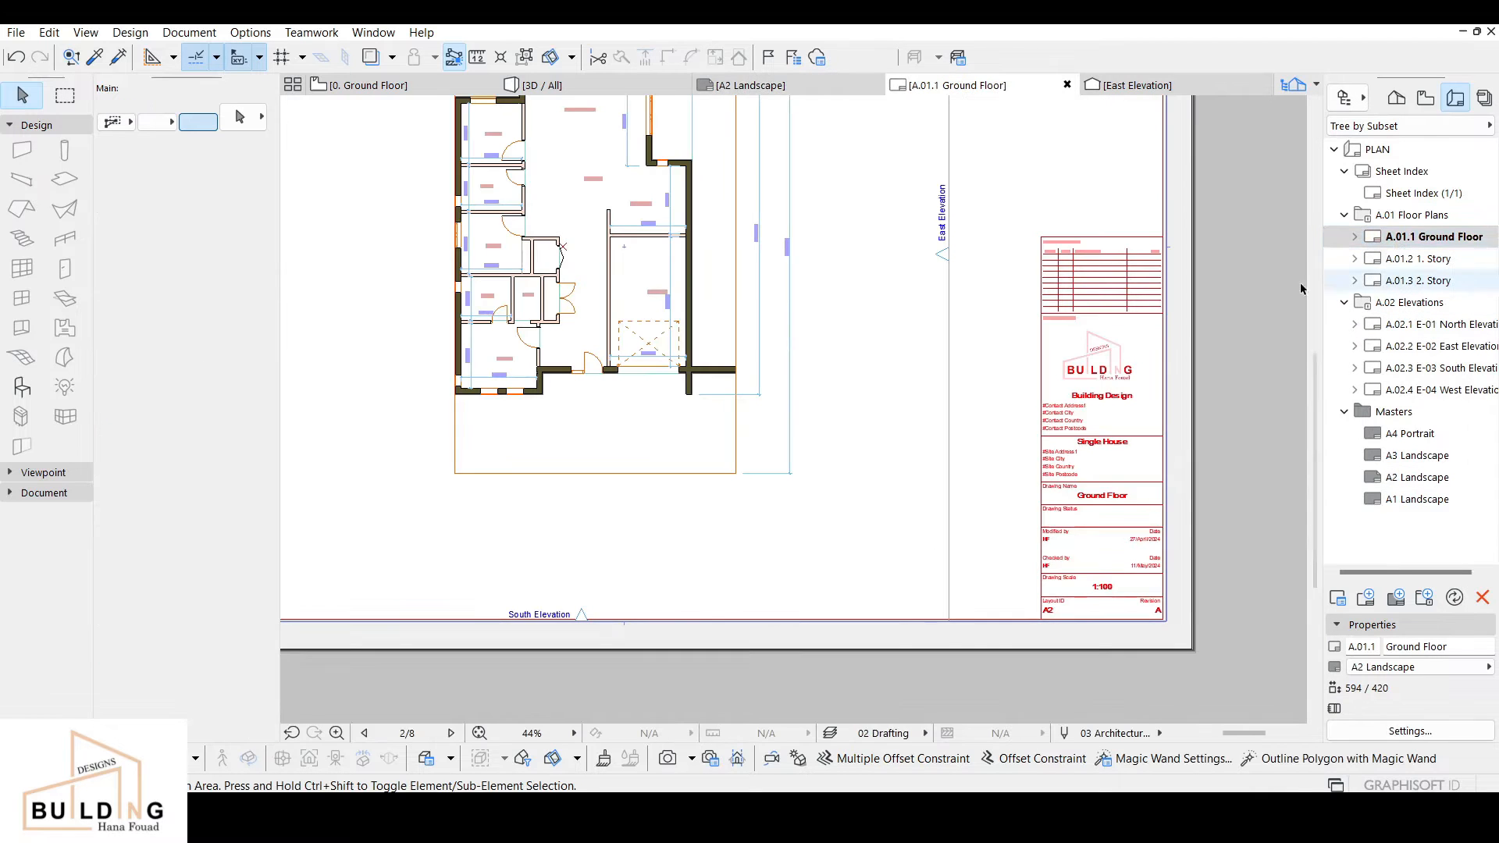
scroll(1116, 610, "up", 2)
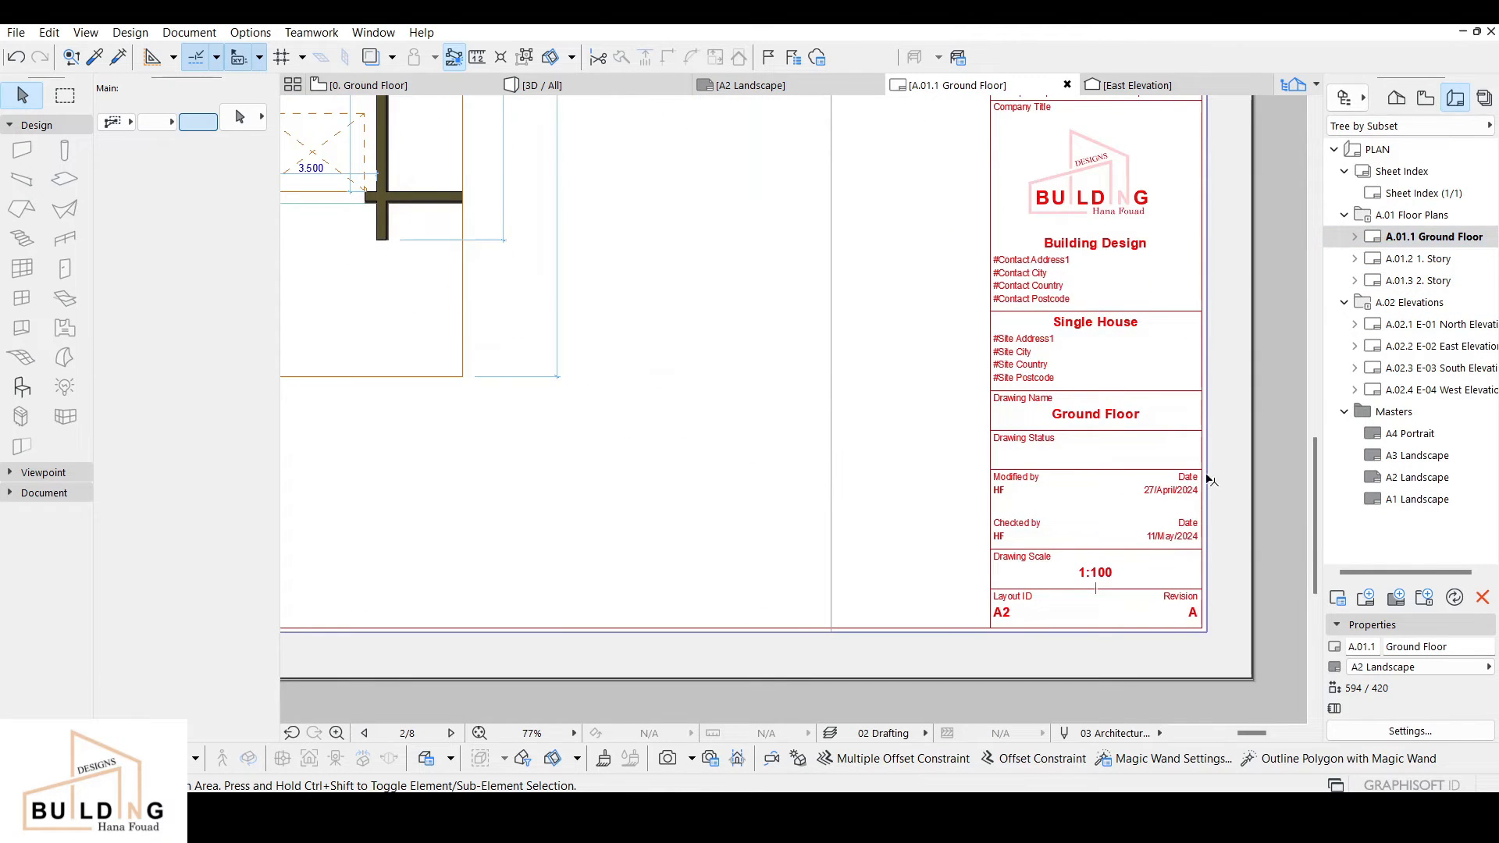
scroll(982, 591, "down", 5)
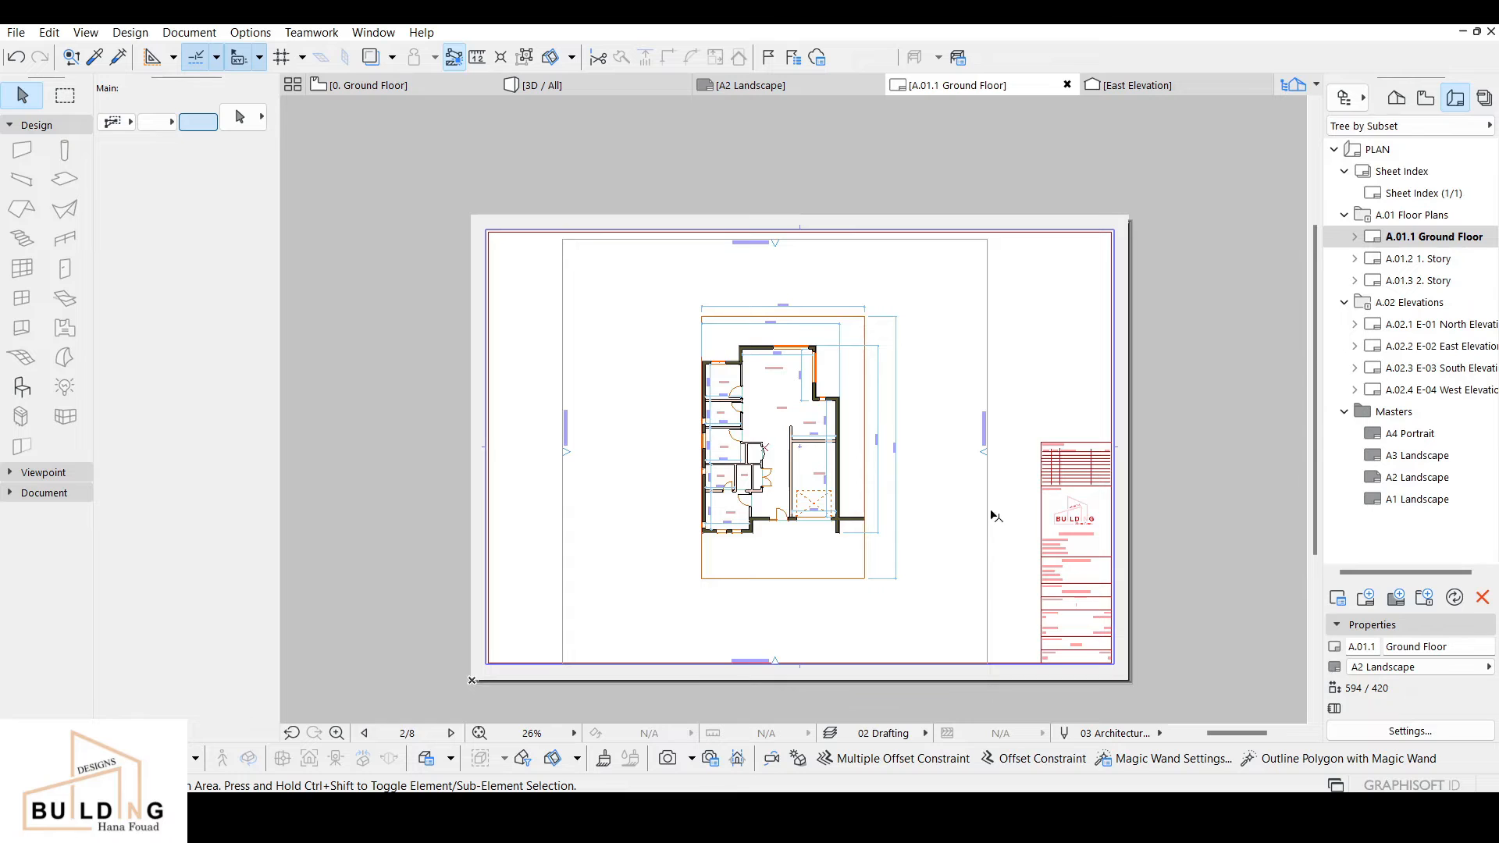
Step: Organize the layouts by master and move the A.01.1 Ground Floor layout from A2 Landscape to A3 Landscape
left_click(1389, 131)
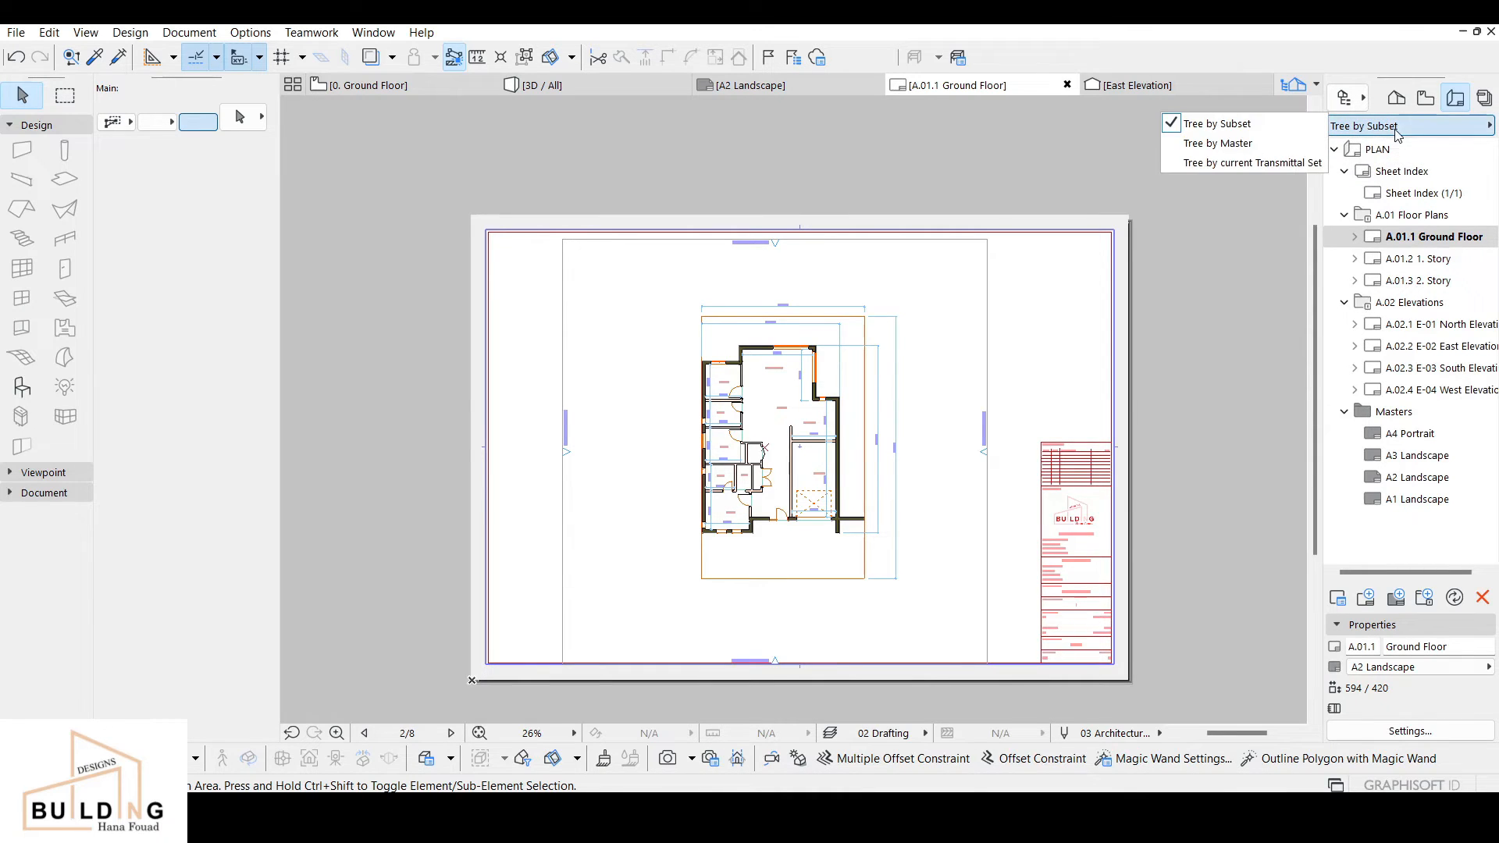
left_click(1288, 145)
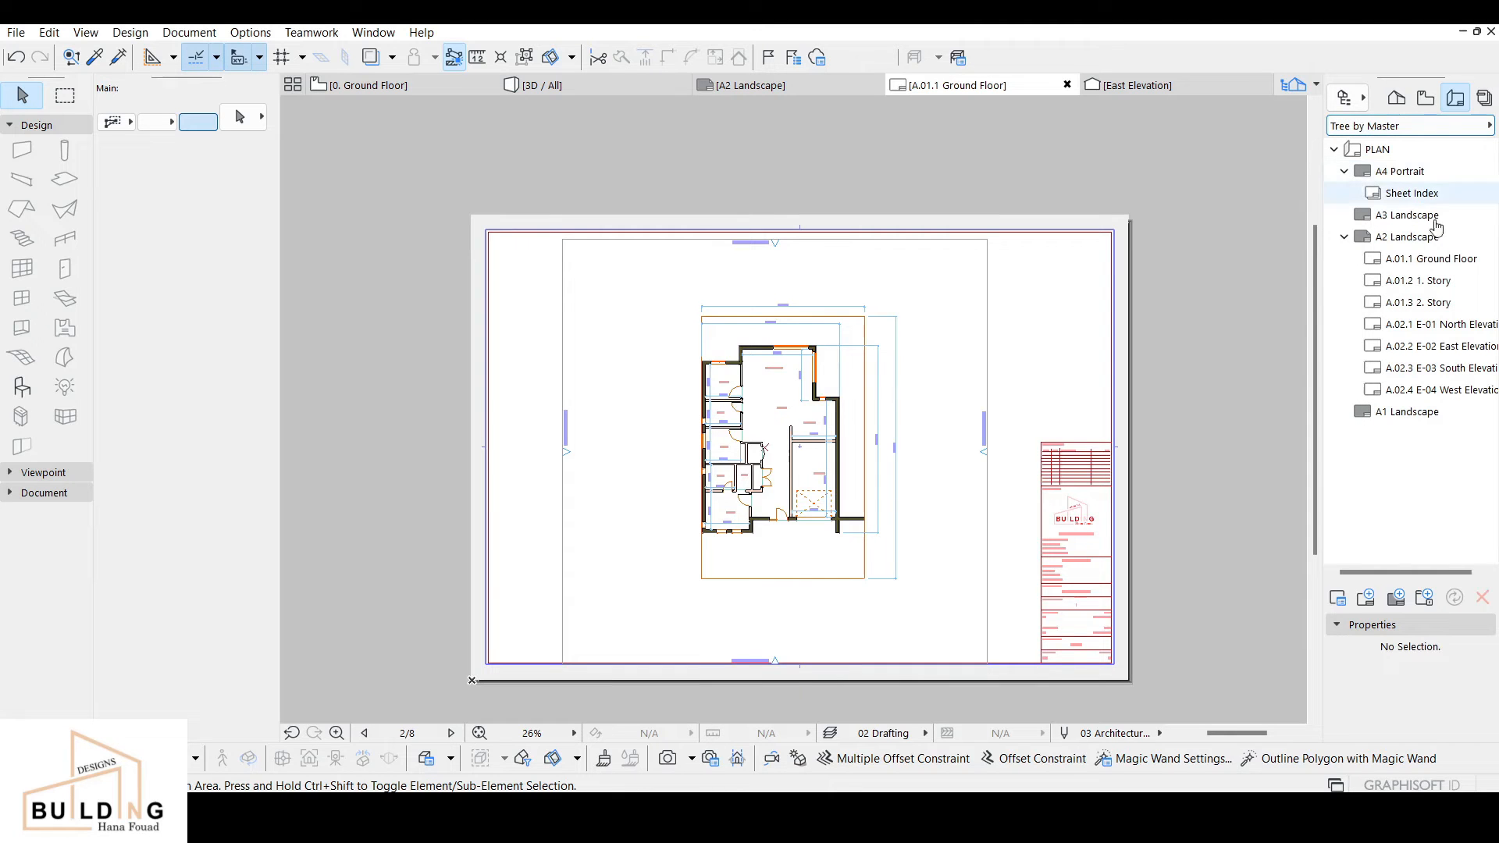
left_click(1443, 264)
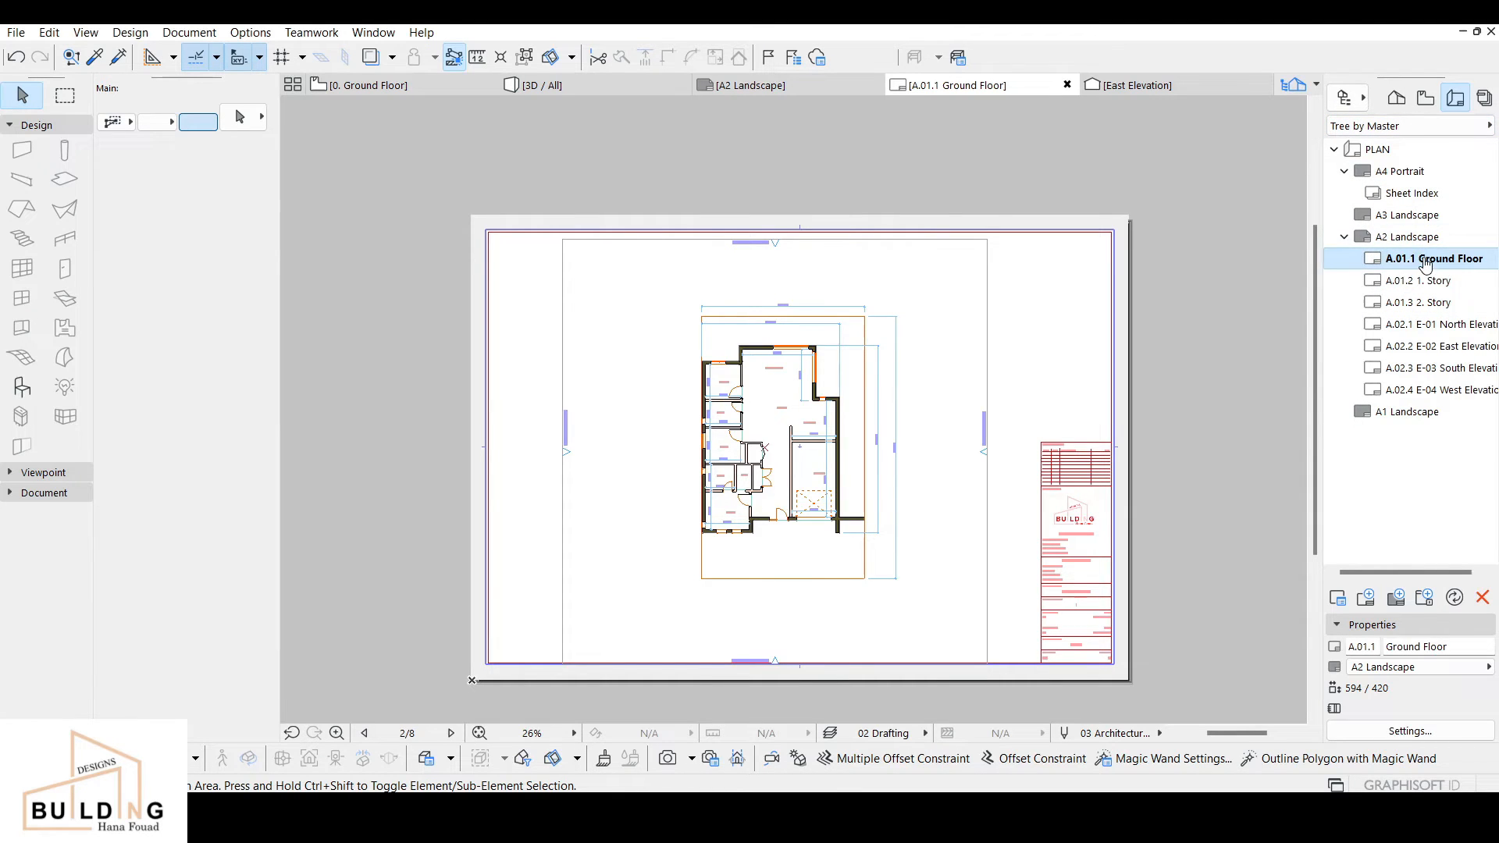
left_click_drag(1425, 264, 1422, 222)
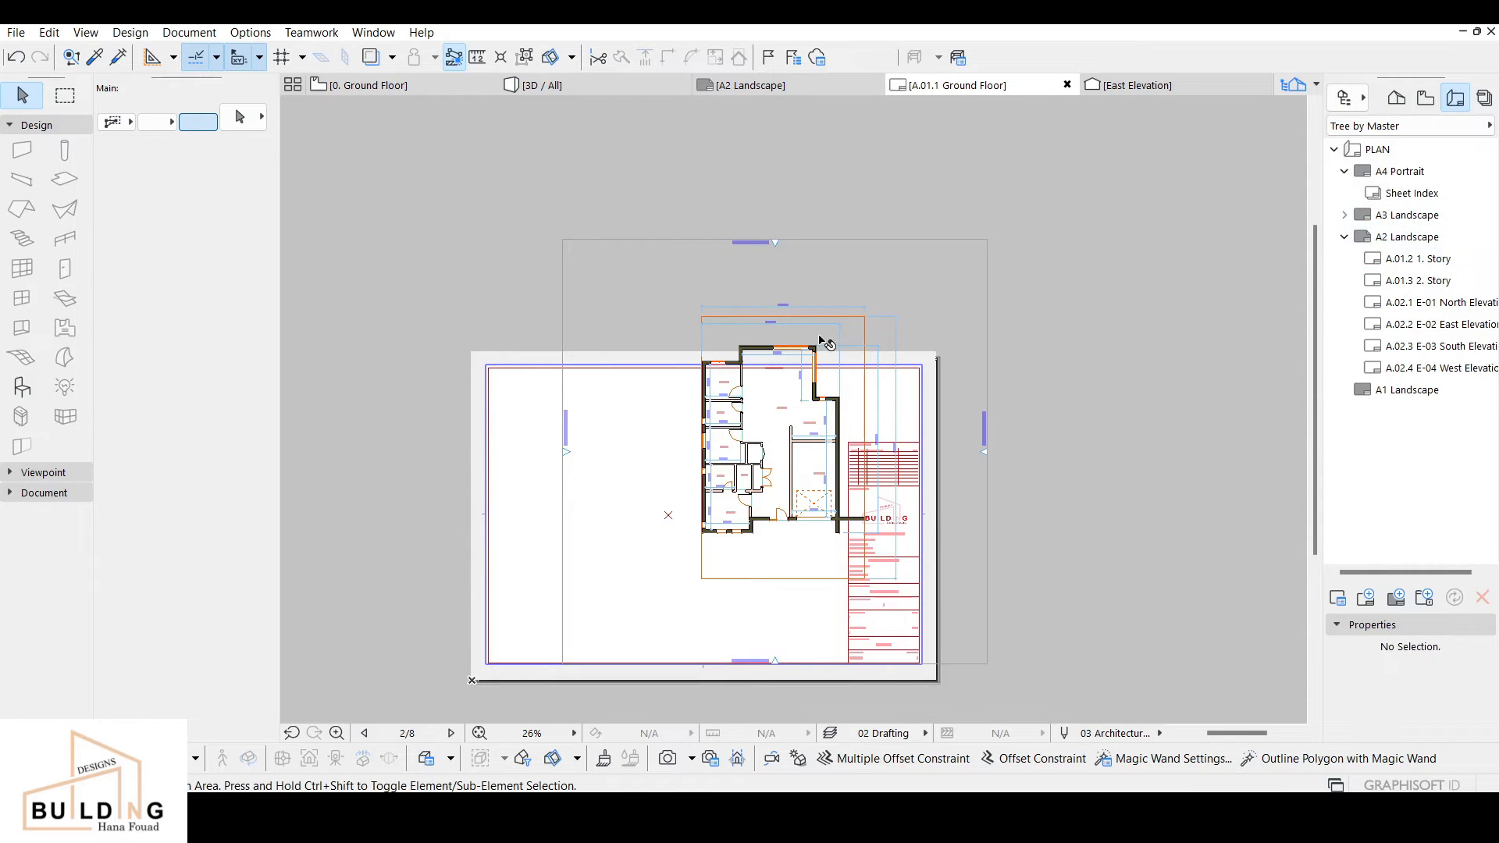
Step: Scale the Ground Floor drawing down about its lower-left corner to about 1:139 so it fits the A3 sheet
left_click(631, 453)
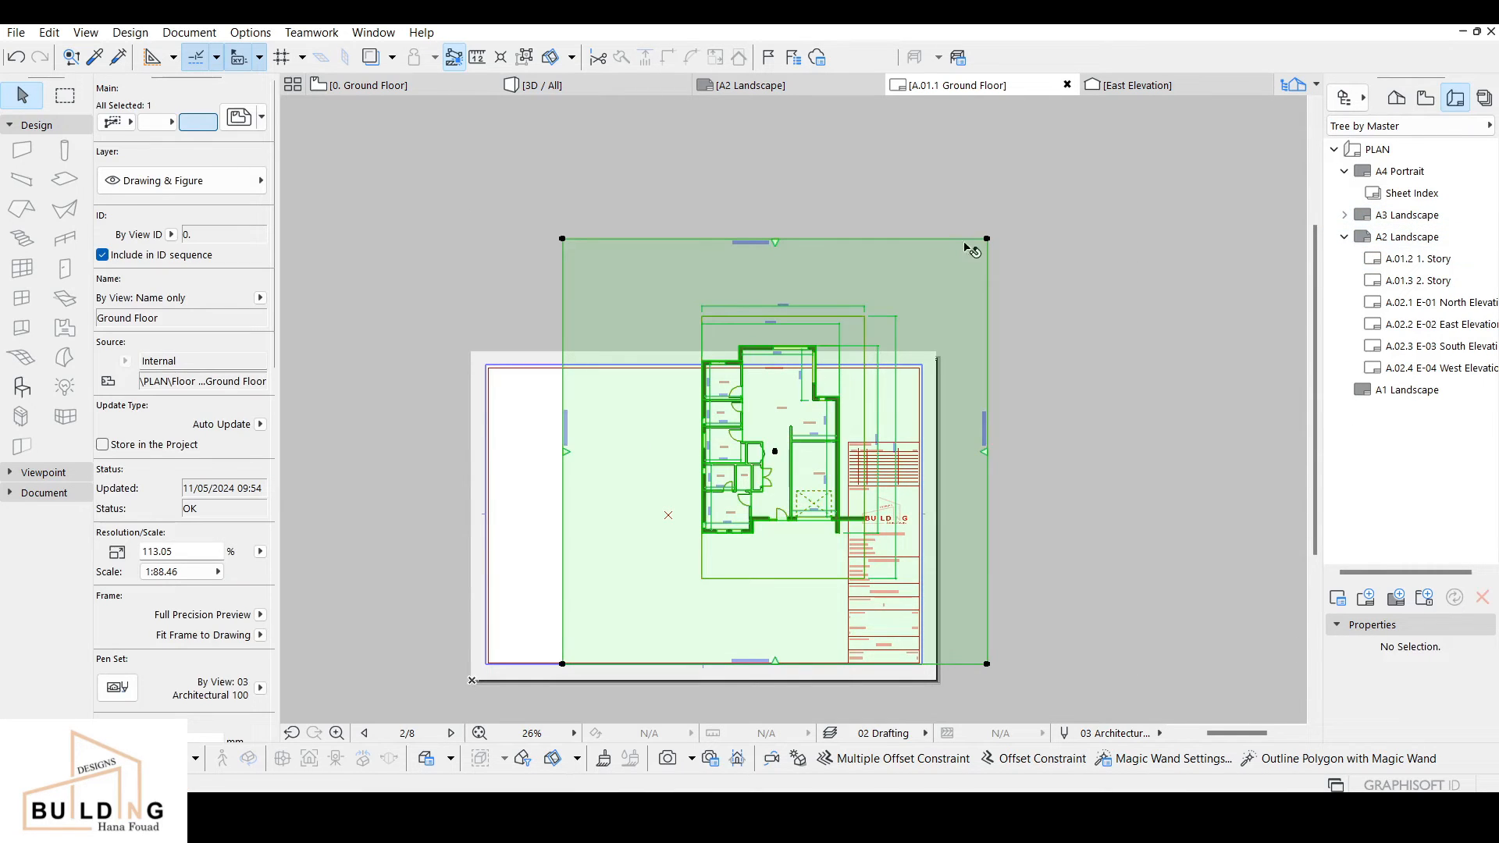
left_click(962, 261)
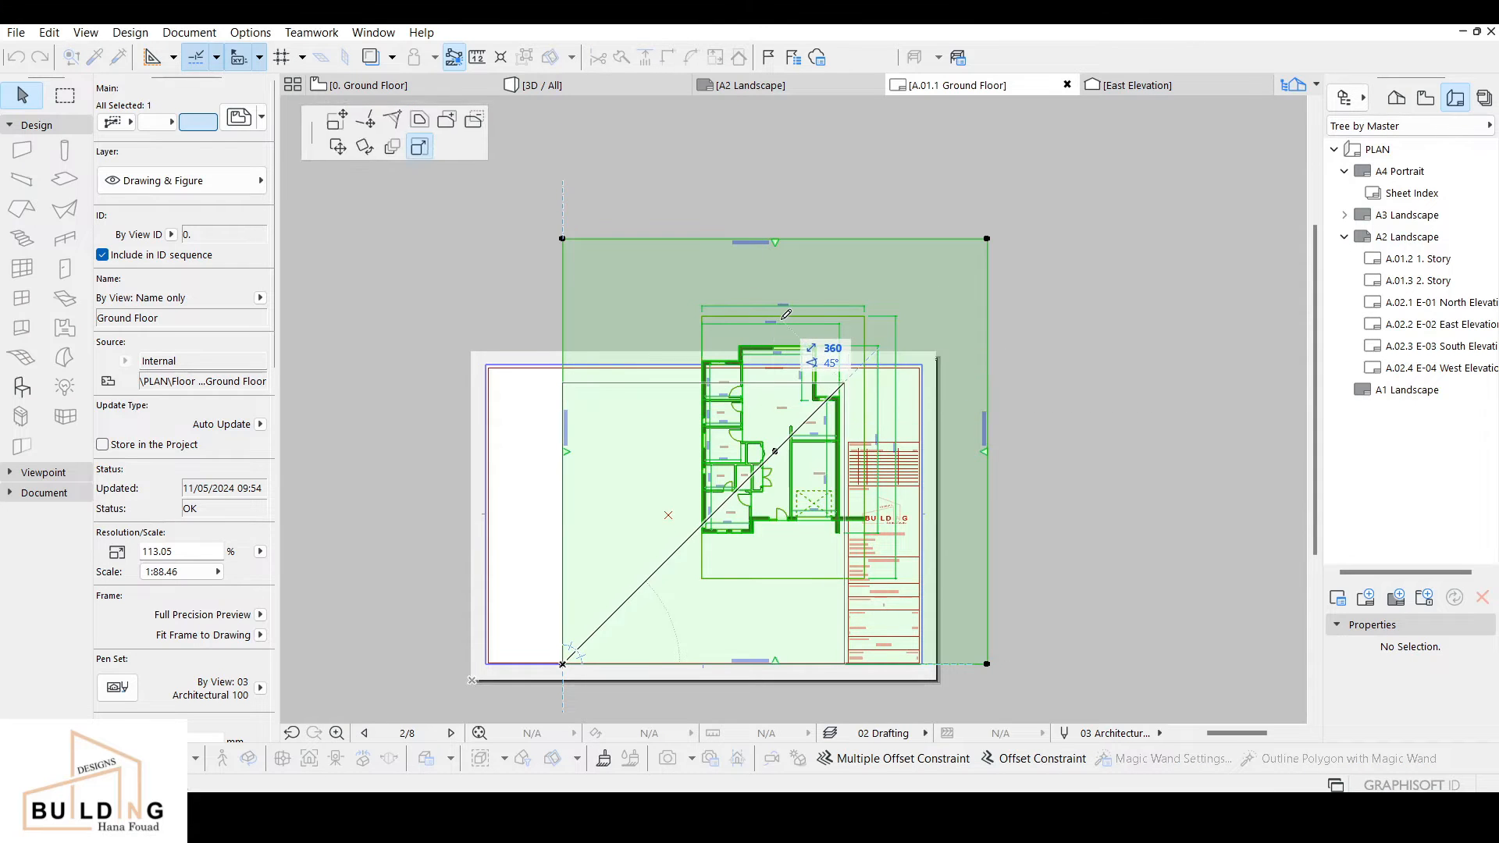
left_click(771, 335)
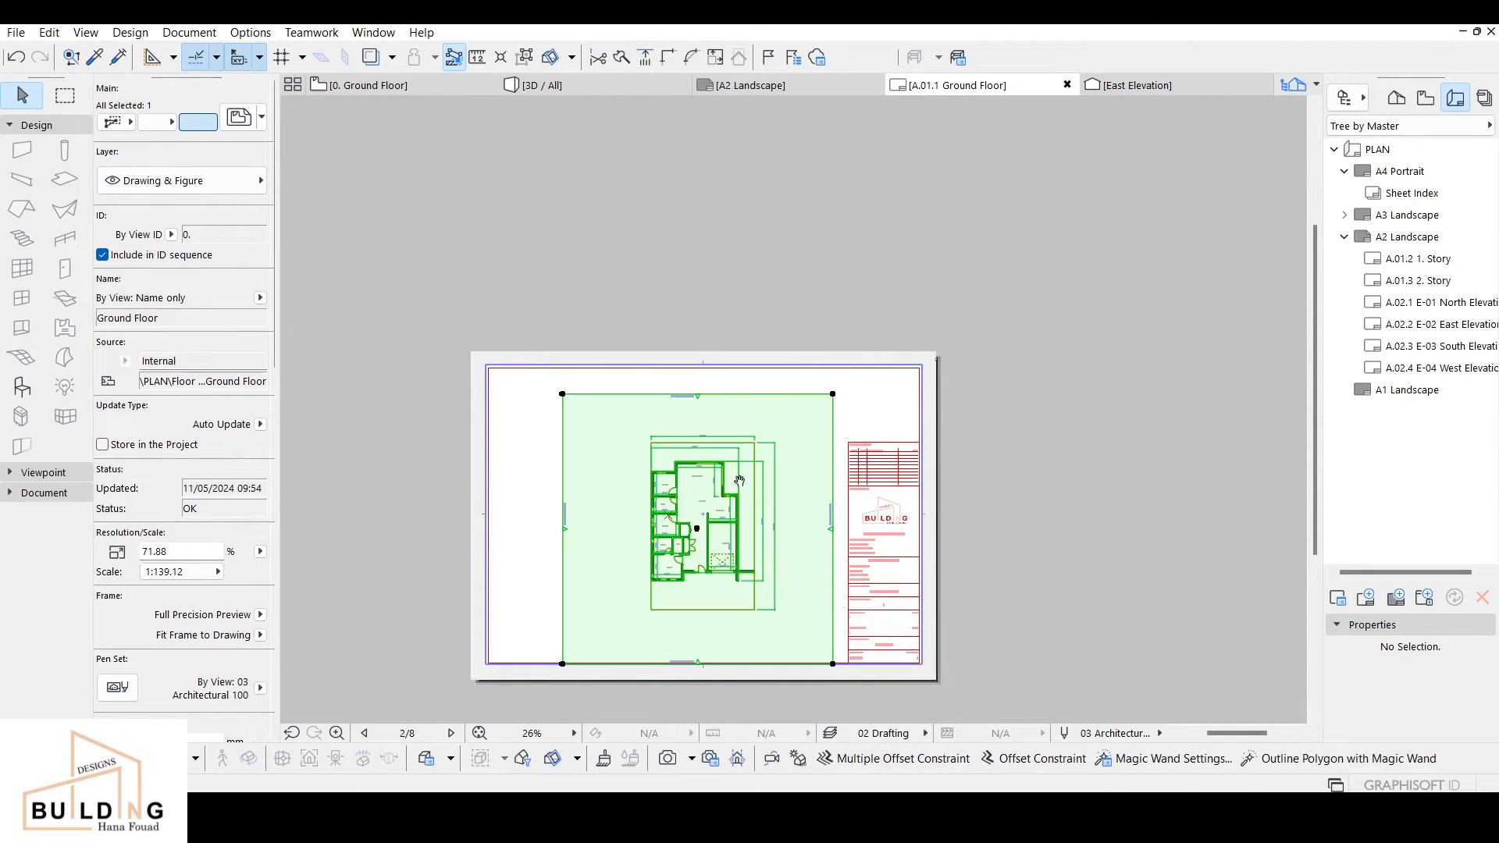
scroll(803, 382, "up", 3)
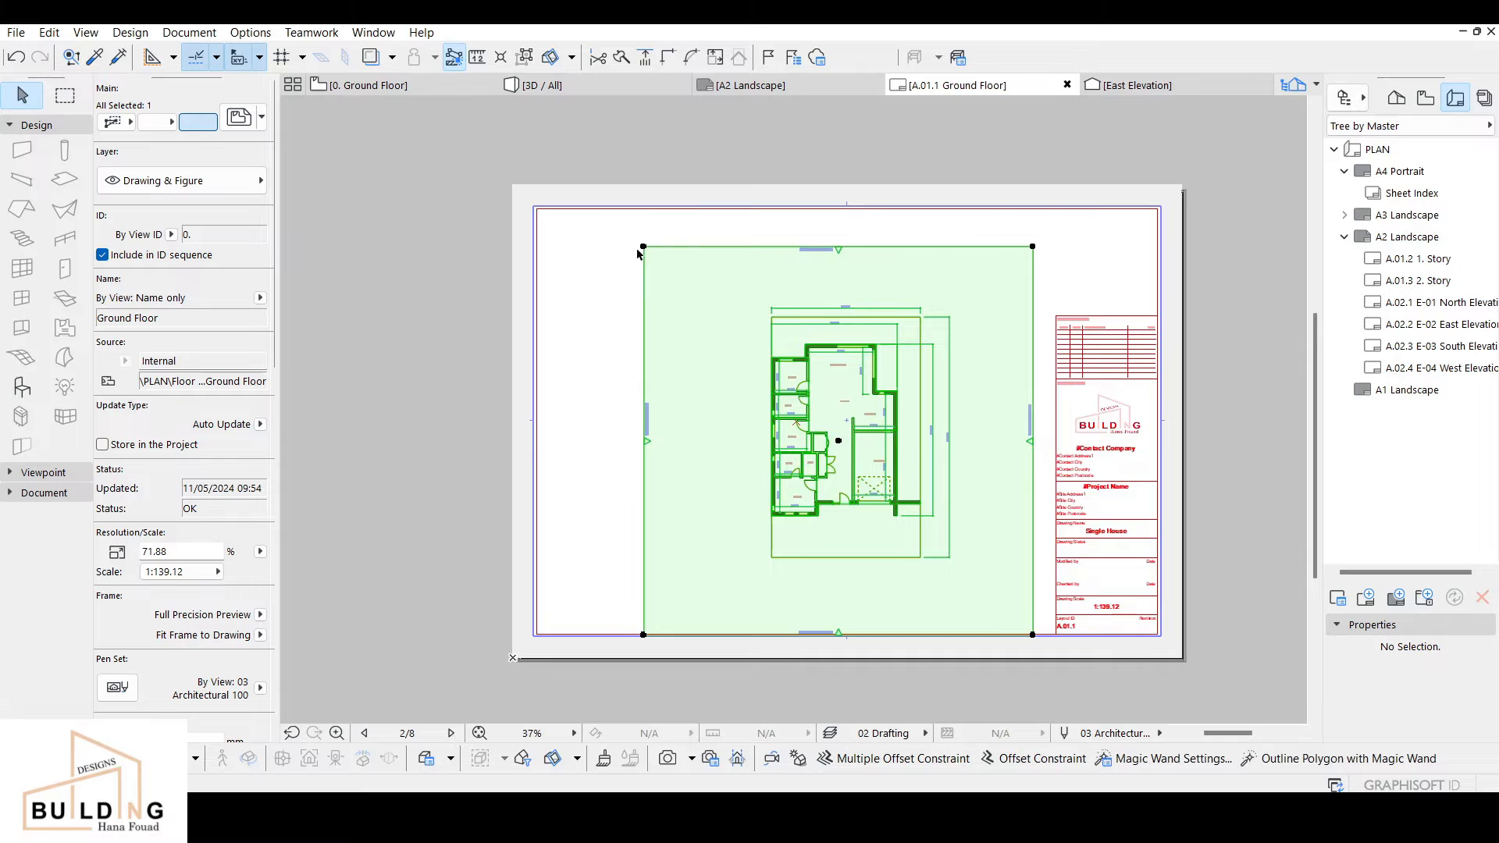
Step: Scale the Ground Floor drawing up about its lower-right corner, first to about 1:125 and finally to about 1:107
left_click(643, 246)
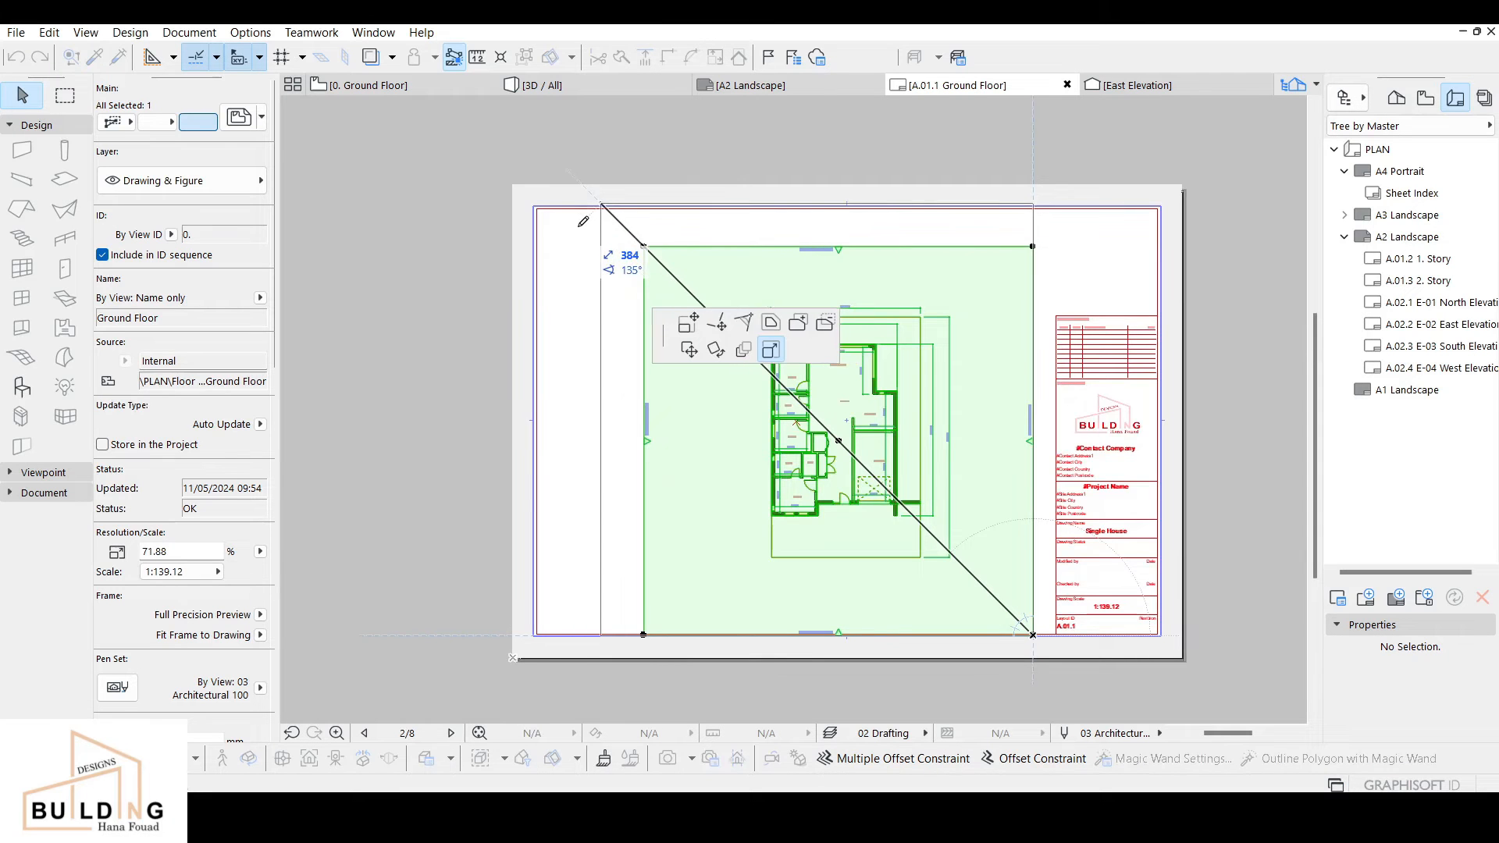
left_click(601, 205)
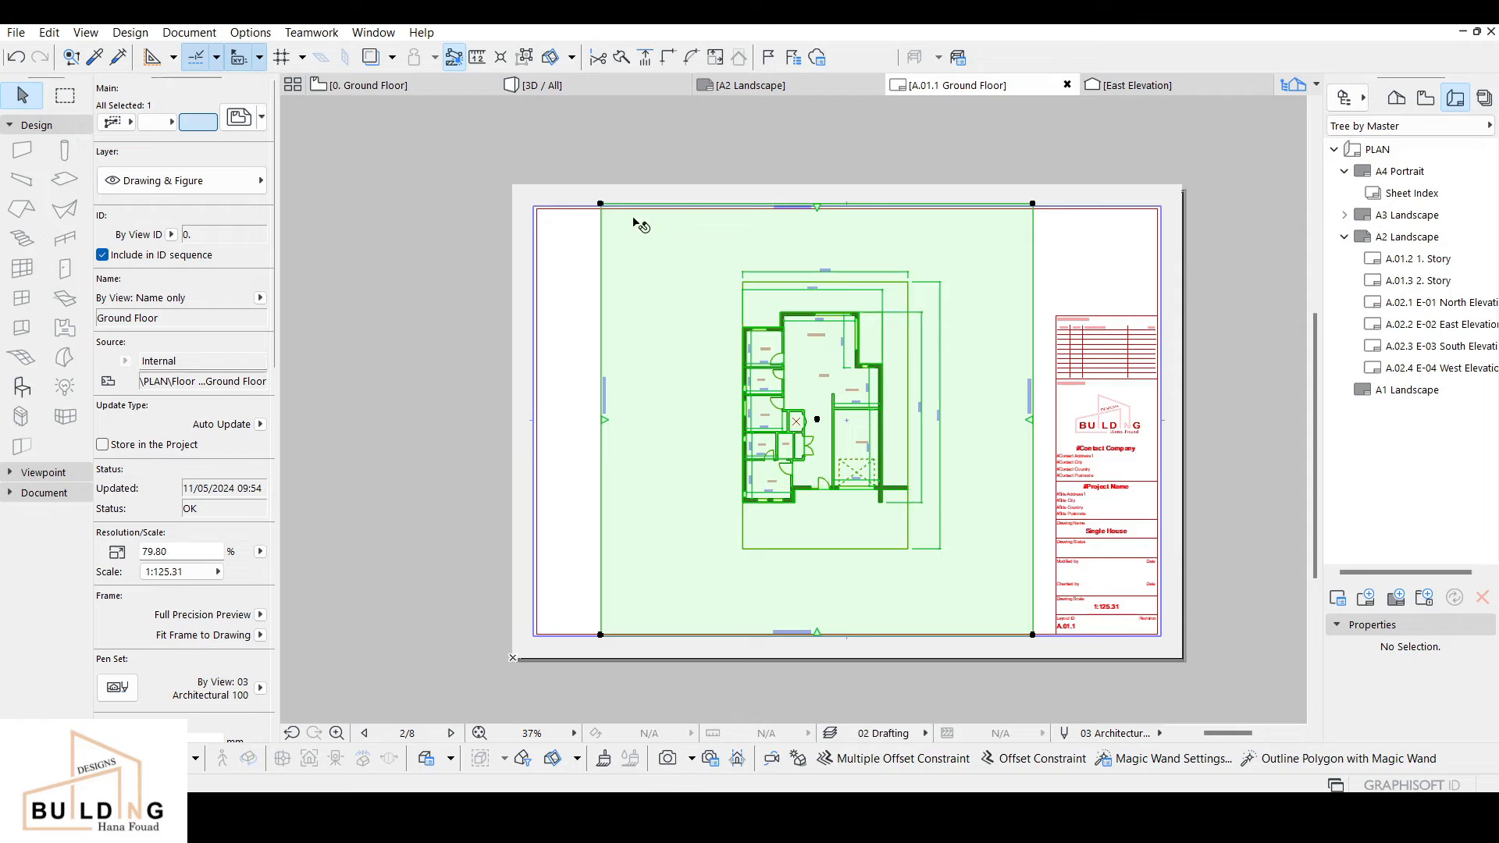
left_click(600, 205)
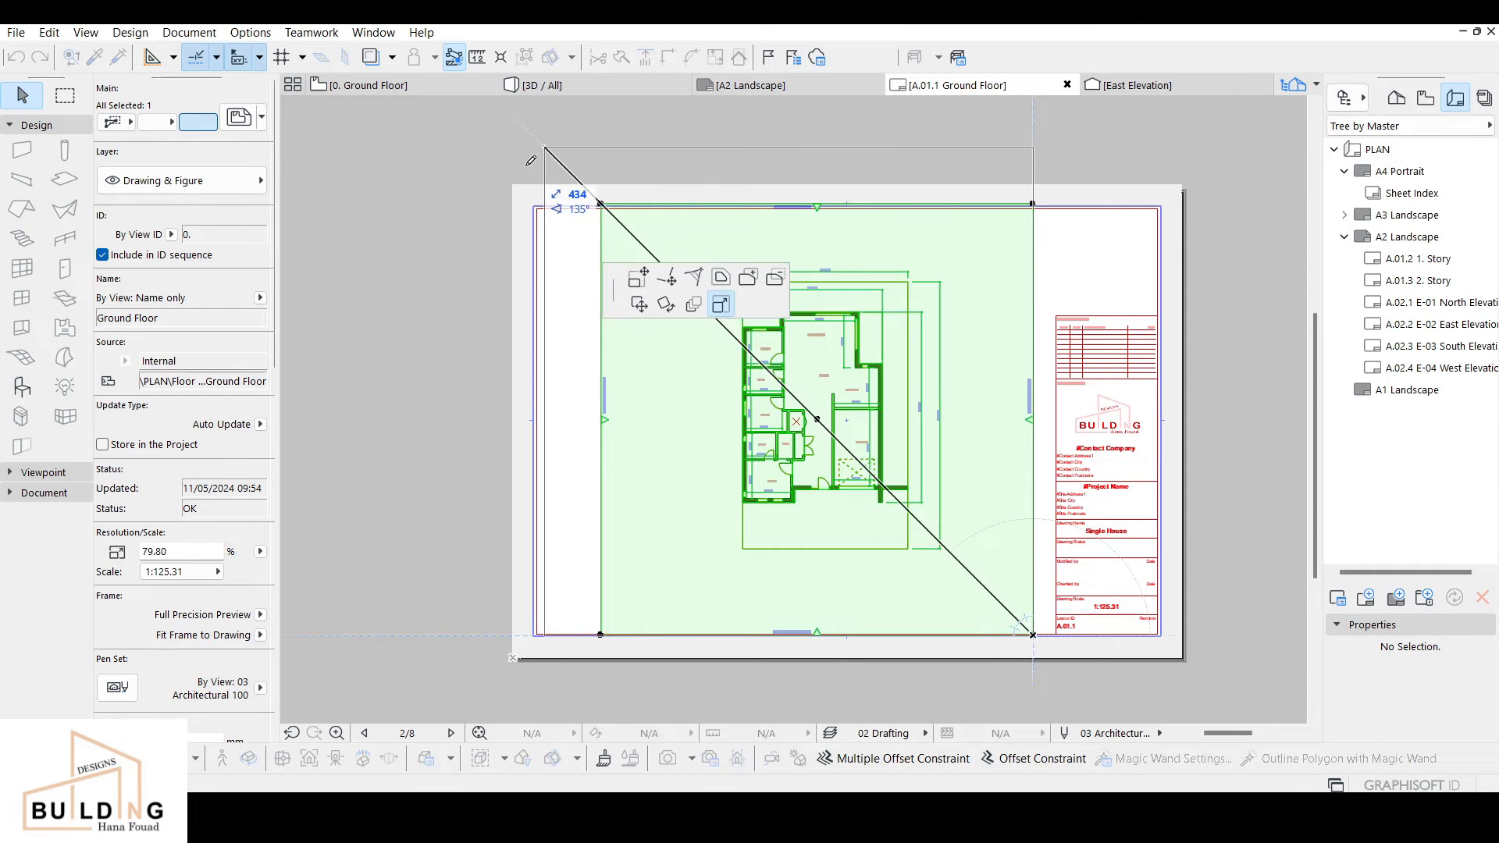
left_click(506, 146)
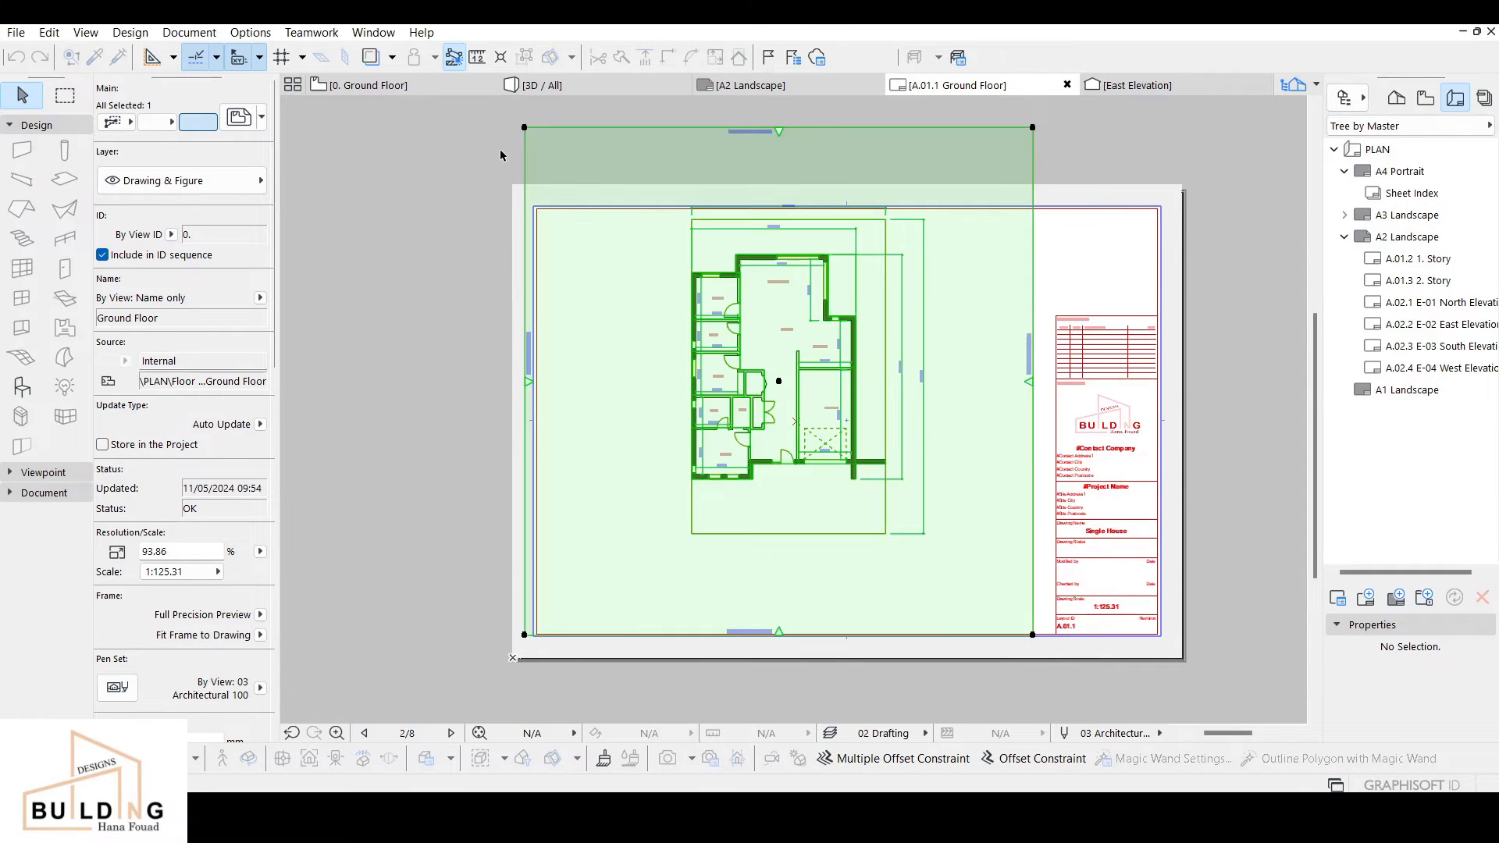
Step: Move the Ground Floor drawing down so the top of its frame lines up with the A3 sheet's upper margin
left_click(732, 322)
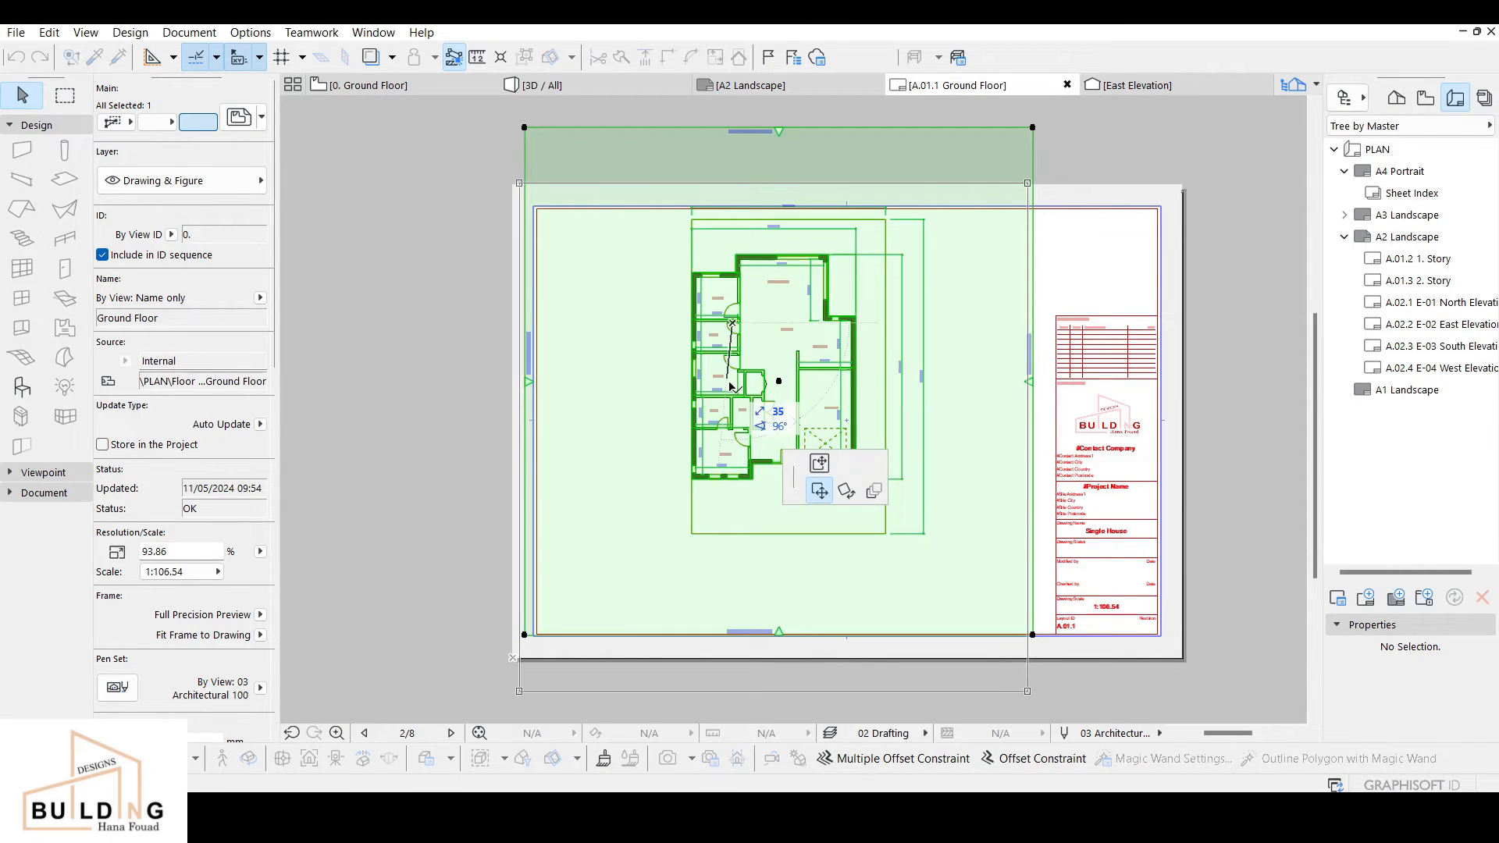
left_click(731, 395)
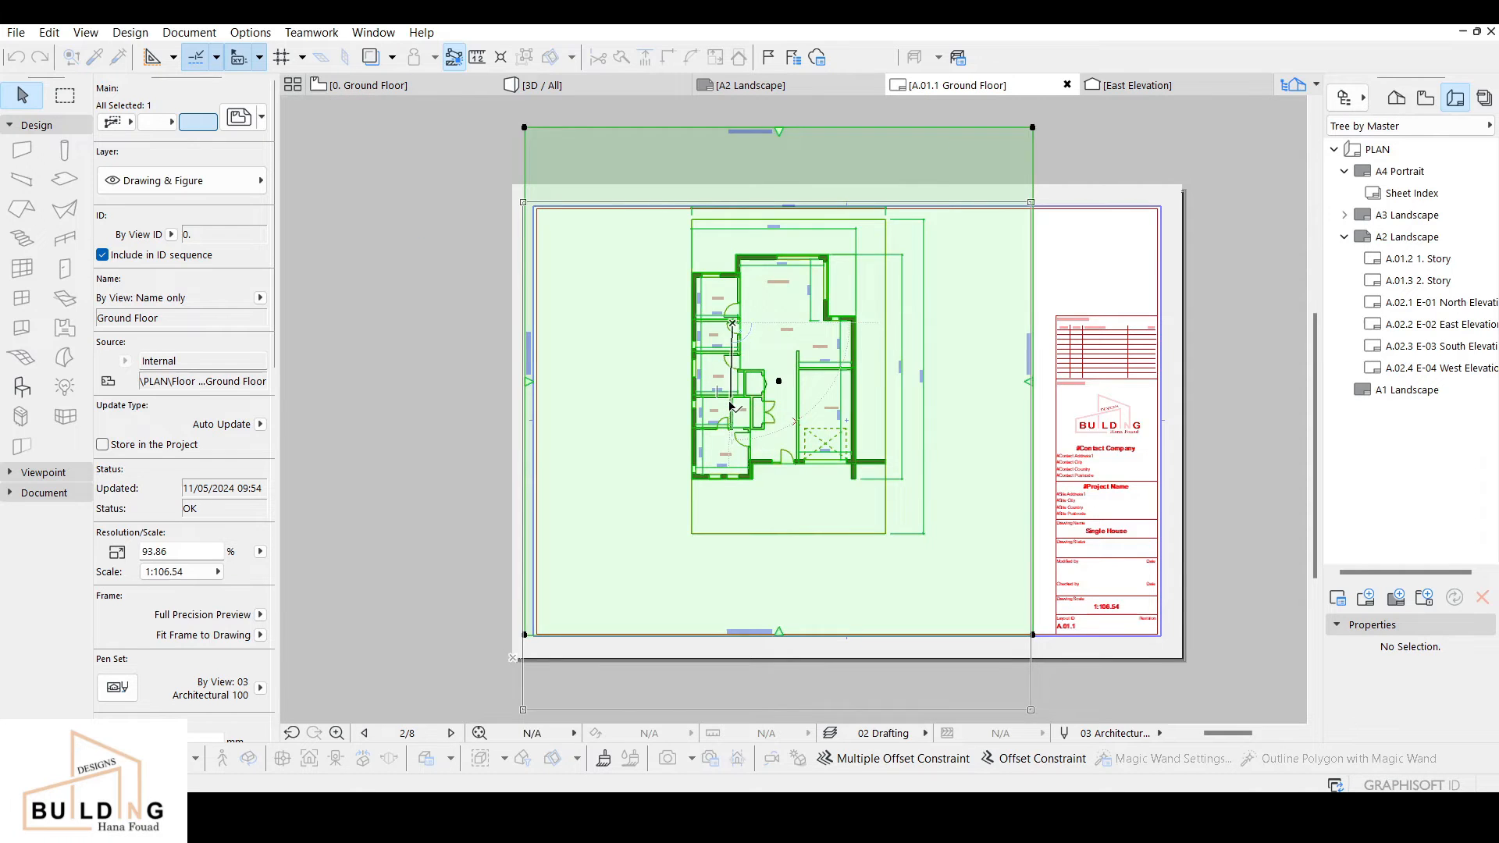
left_click(730, 405)
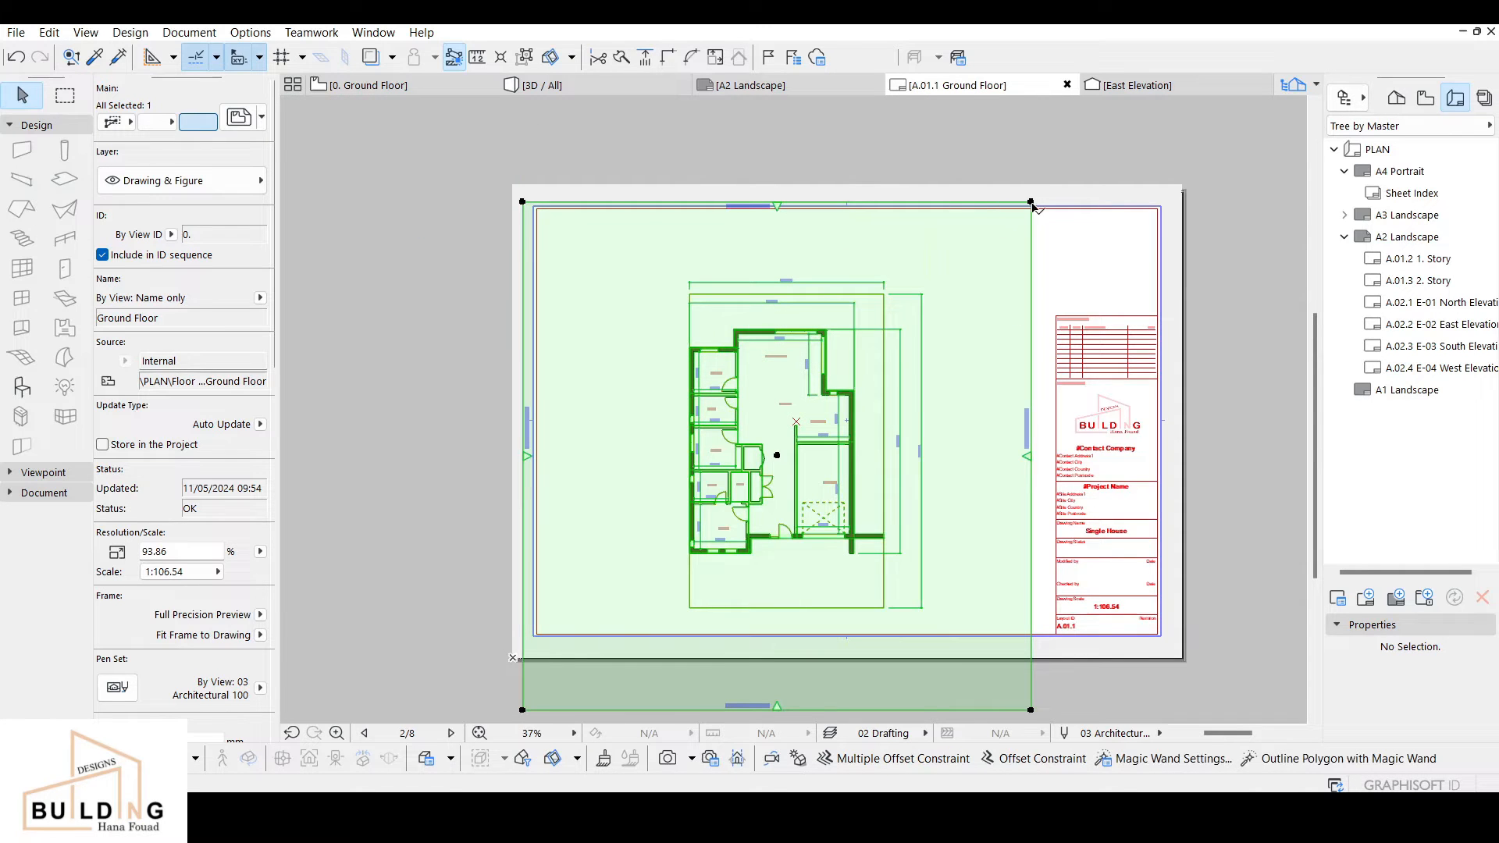
Step: Scale the Ground Floor drawing up about its lower-left corner to about 1:93
left_click(1030, 200)
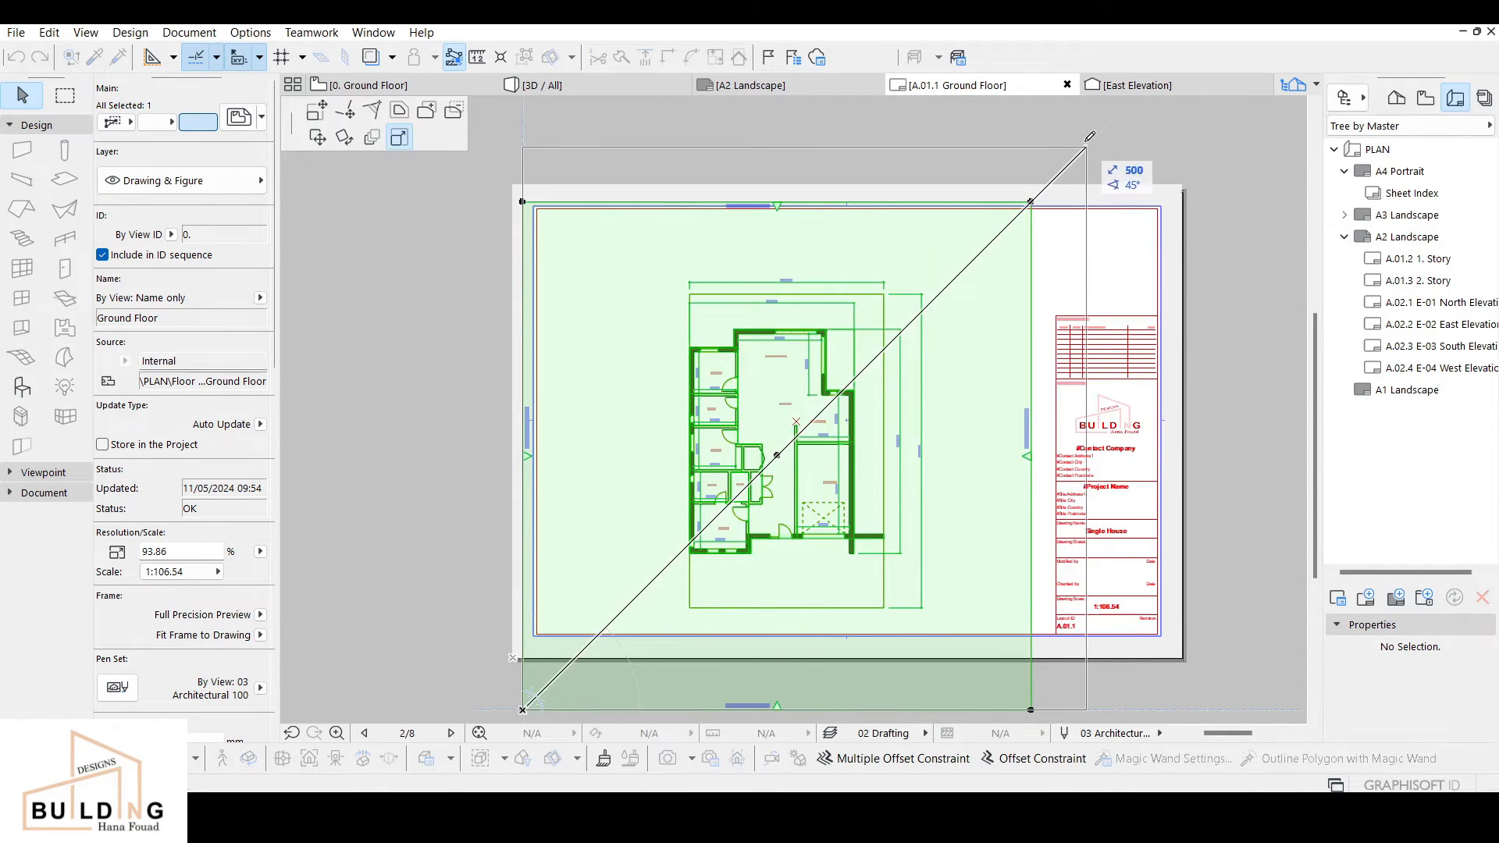
left_click(1105, 128)
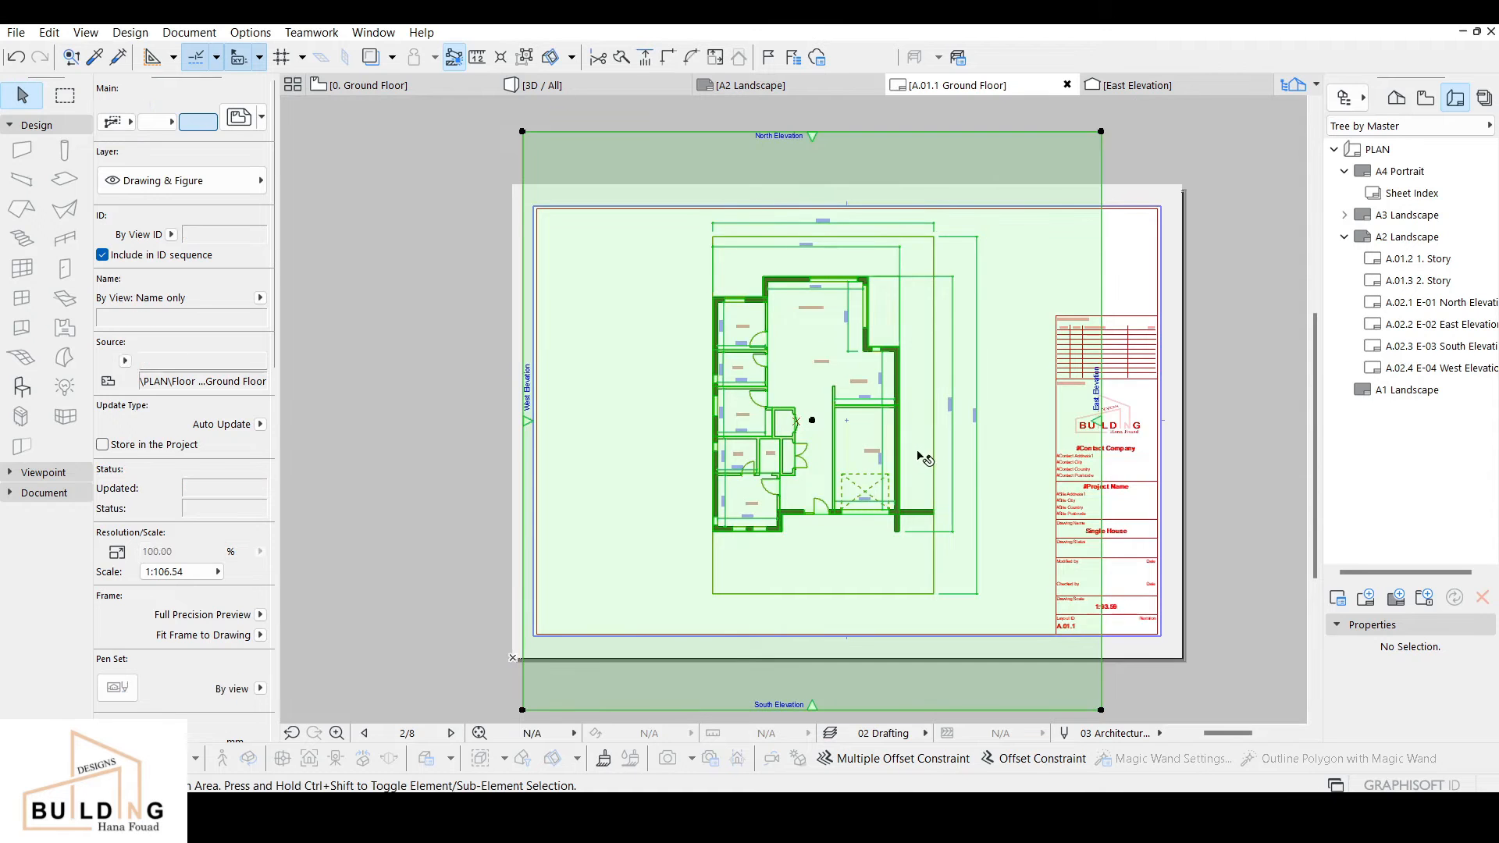
key("Escape")
scroll(1038, 454, "up", 3)
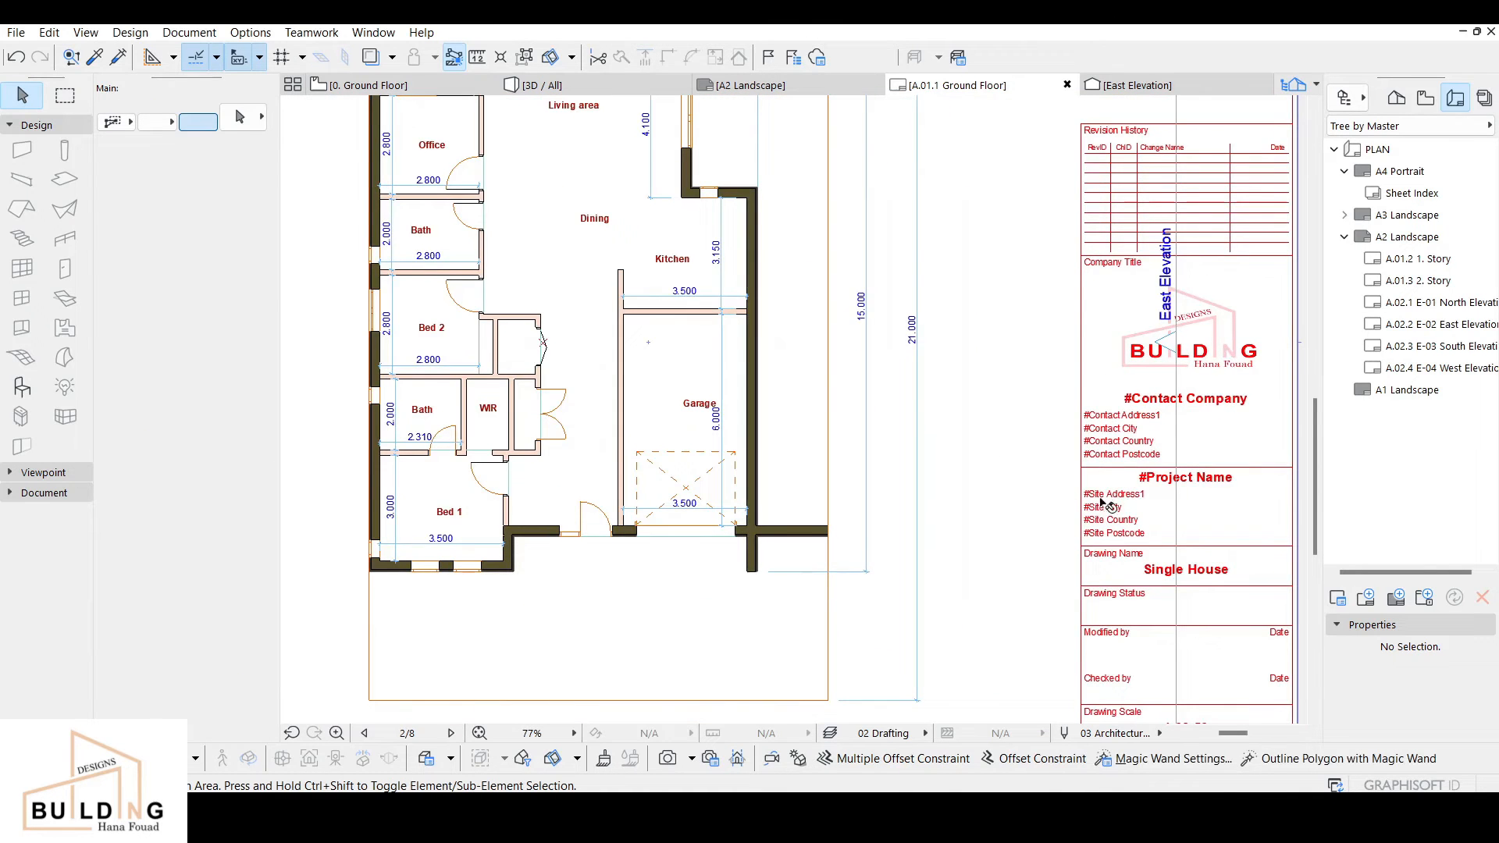
Step: Reassign the A.01.1 Ground Floor layout from the A3 Landscape master to A2 Landscape
scroll(1192, 497, "down", 3)
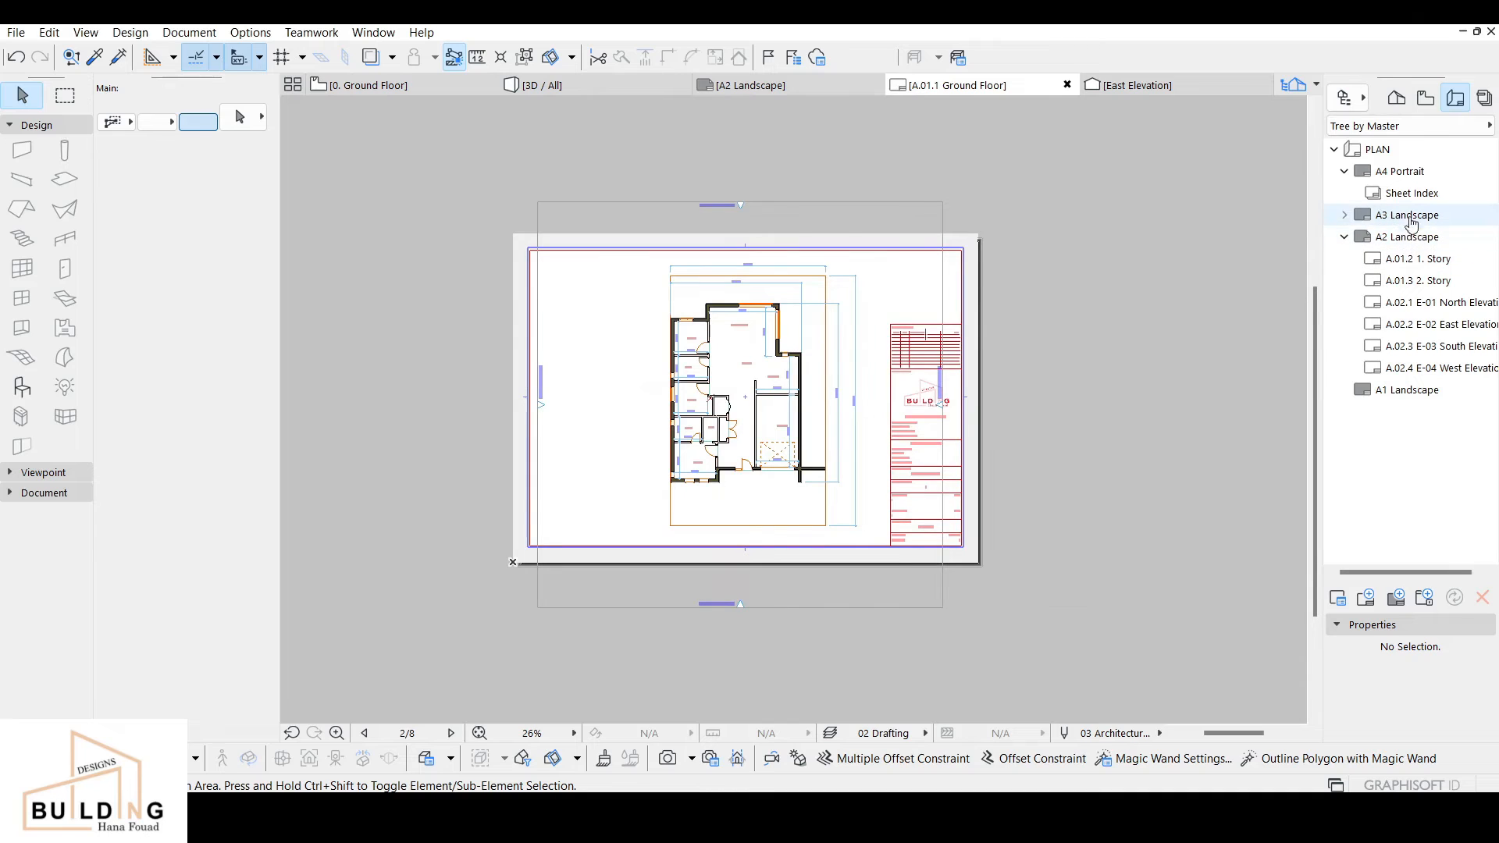
left_click(1344, 215)
left_click_drag(1397, 238, 1384, 266)
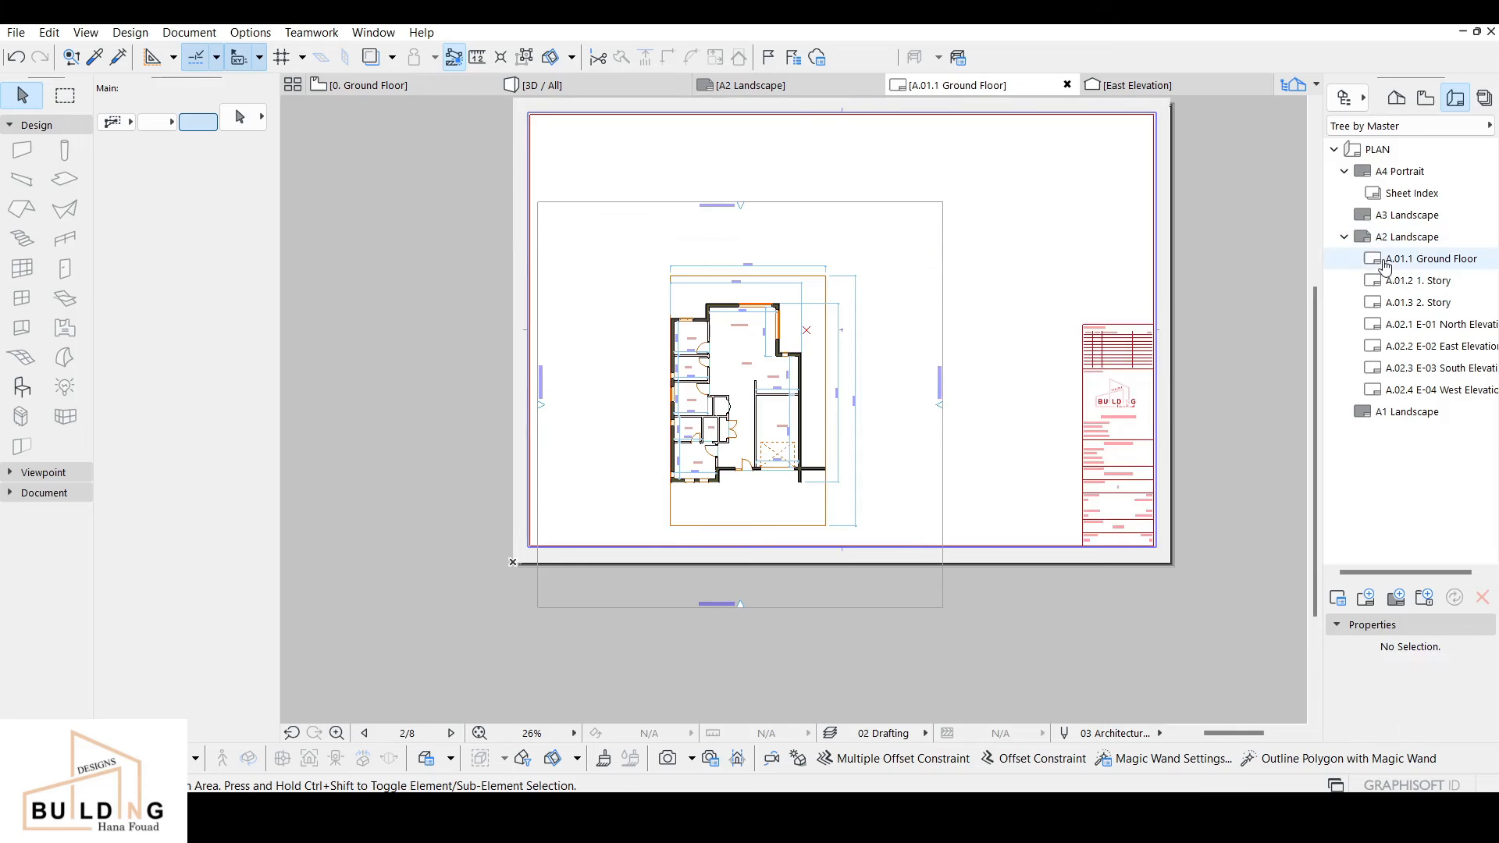
Step: Reposition the Ground Floor drawing so its whole frame sits in the middle of the A2 sheet
left_click_drag(759, 327, 751, 359)
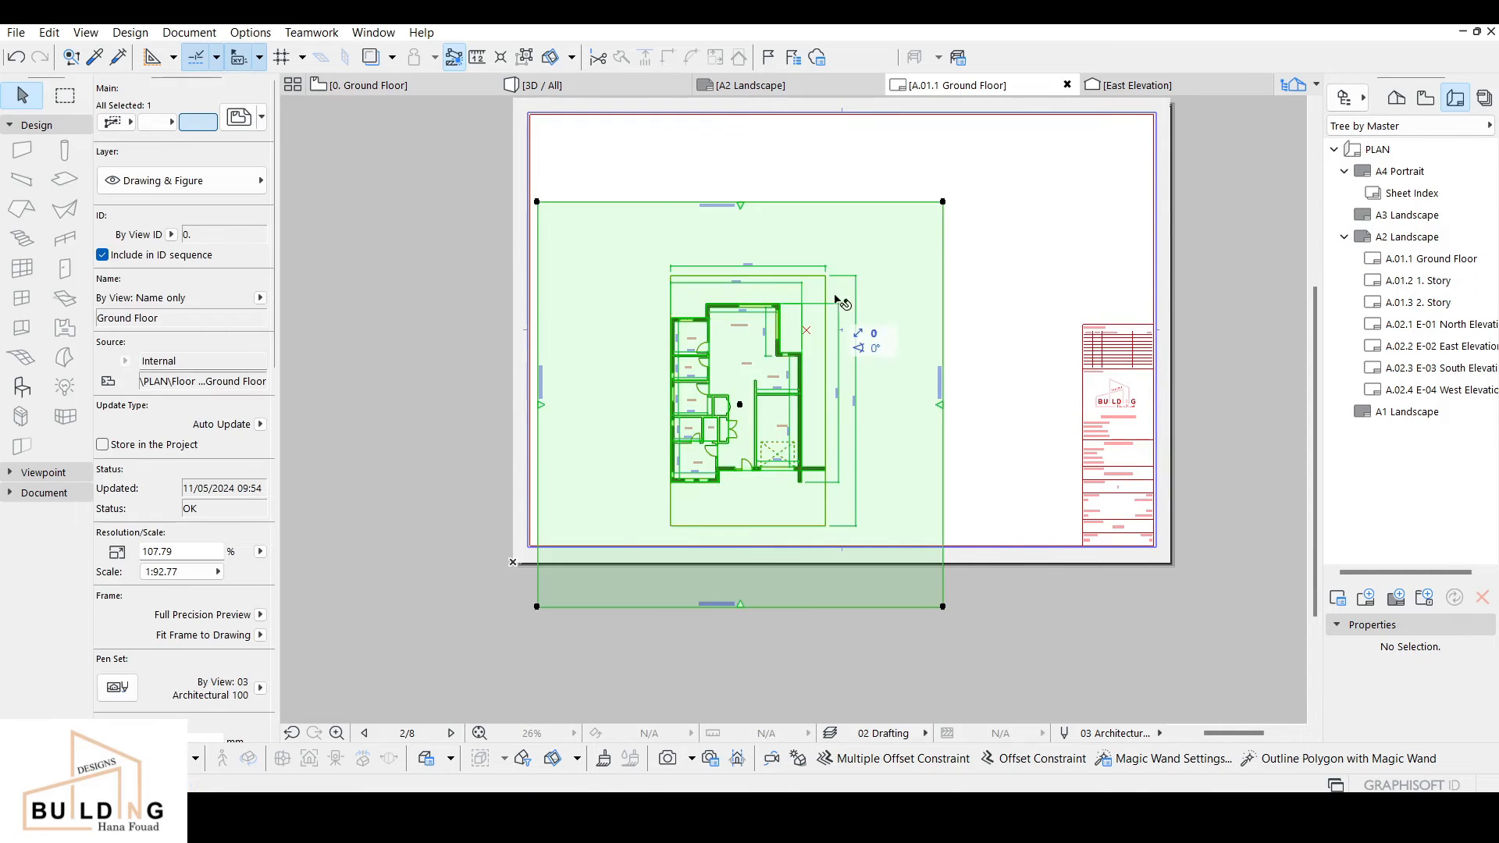
left_click(745, 411)
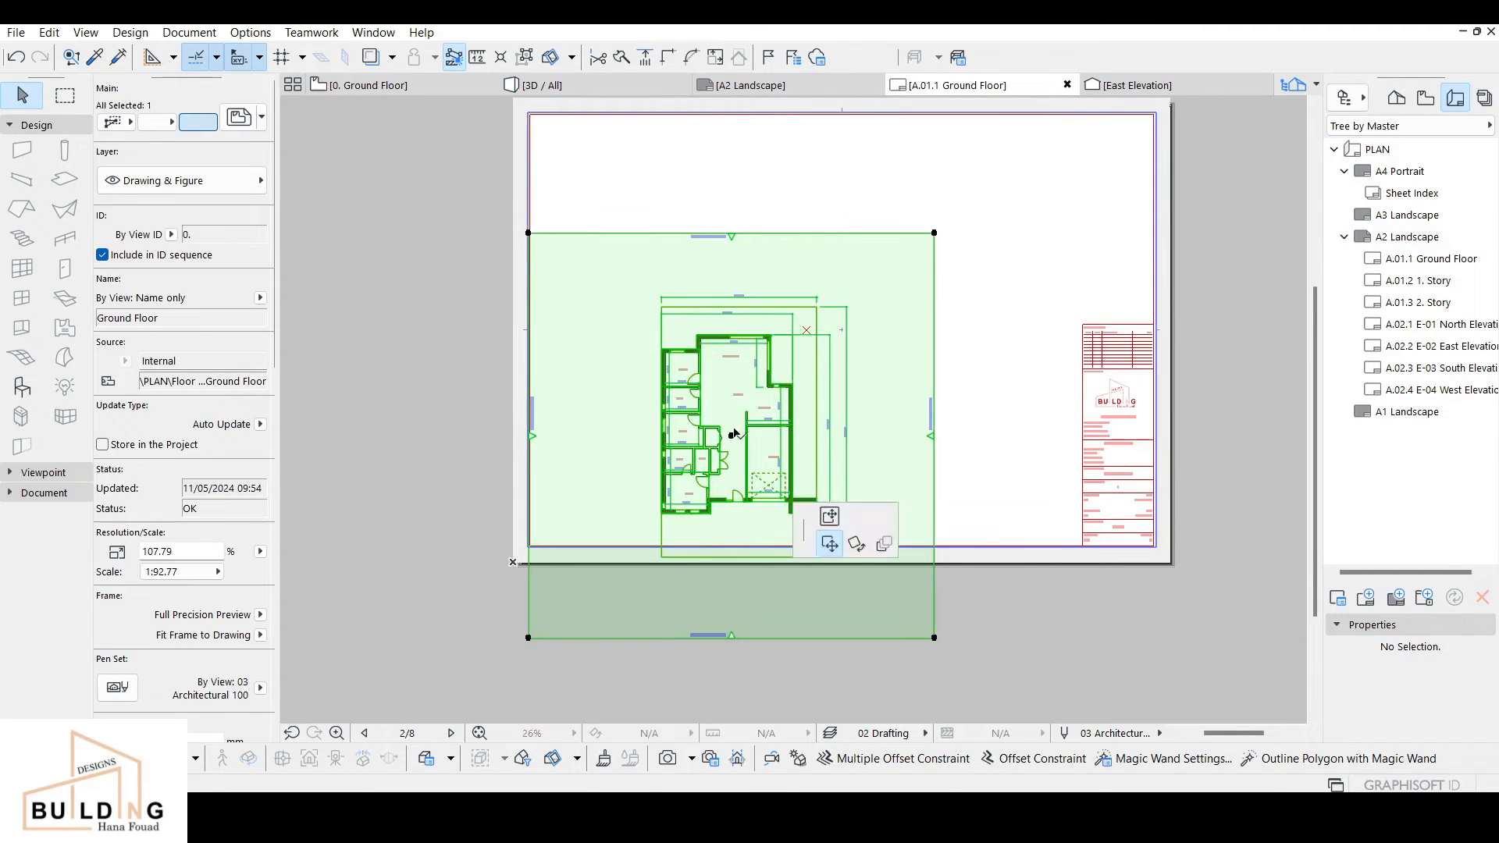
left_click(848, 300)
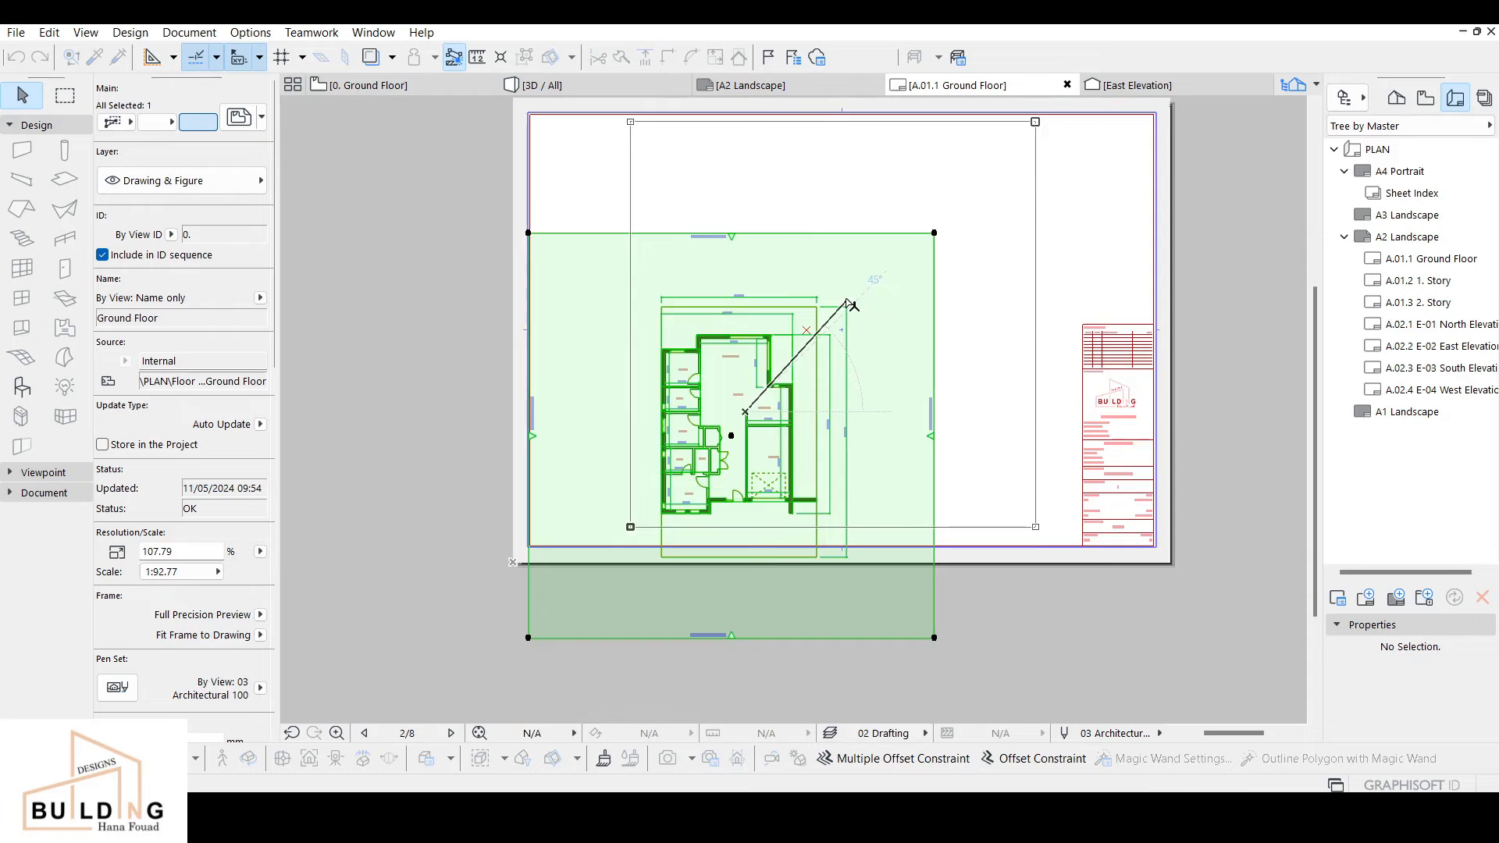
key("Escape")
scroll(930, 319, "down", 3)
middle_click_drag(939, 324, 808, 359)
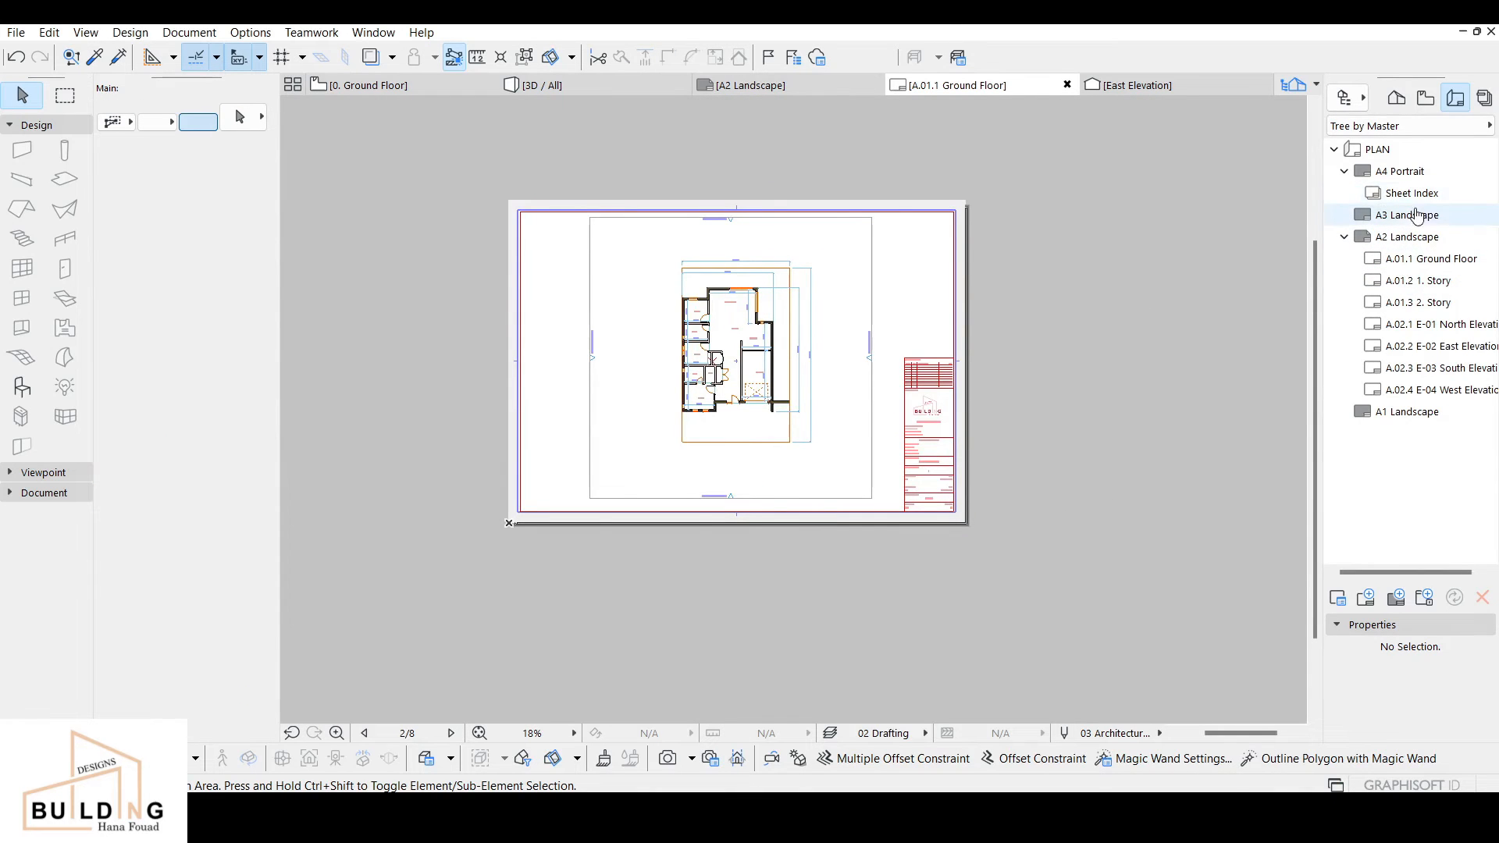
Step: Open the Sheet Index layout and organize the layout book by subset
left_click(1409, 177)
left_click(1404, 195)
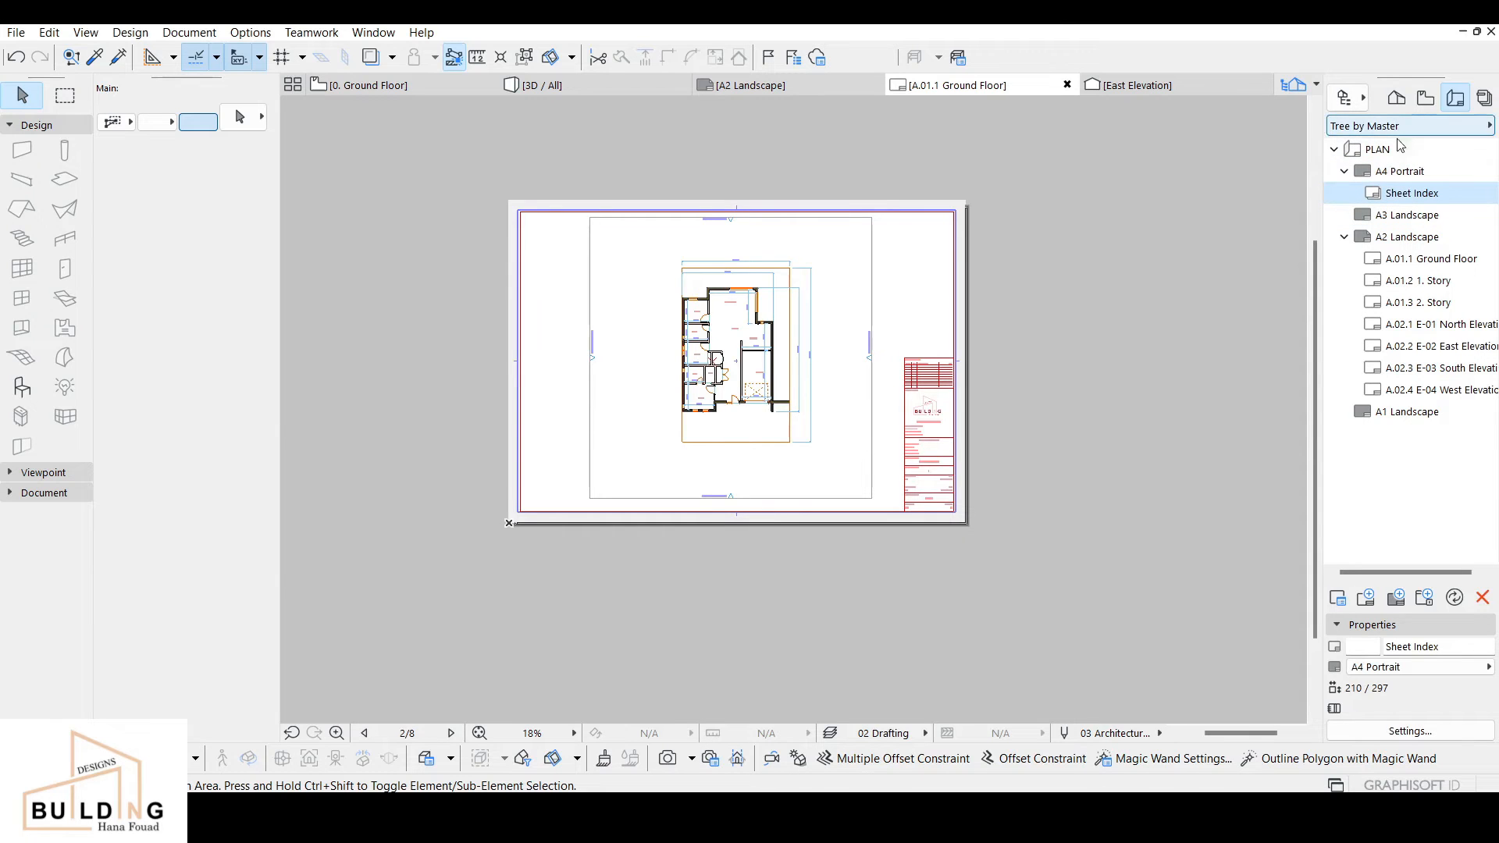
double_click(1397, 195)
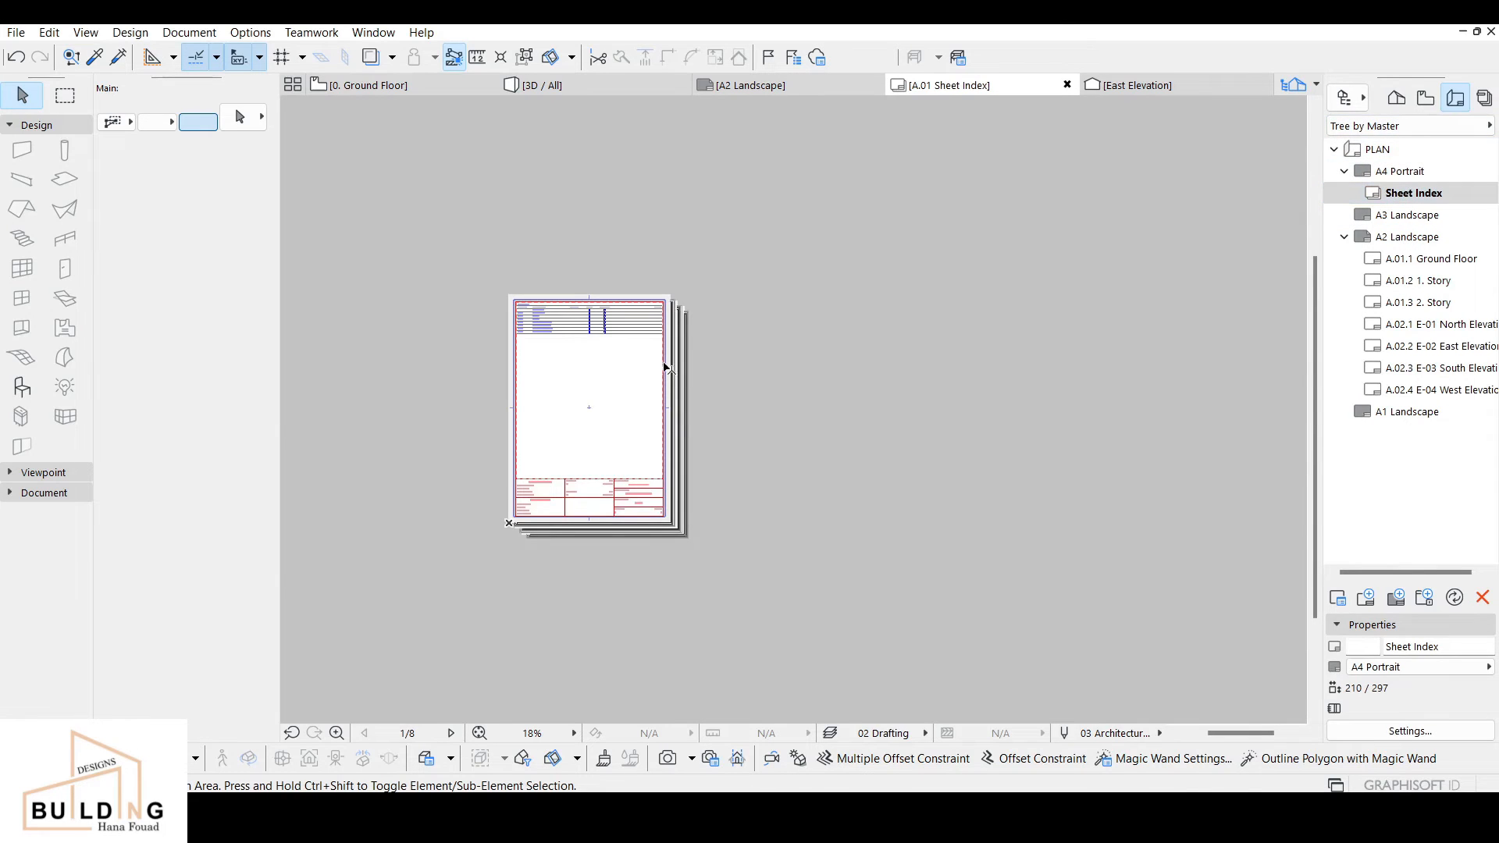
scroll(804, 382, "up", 3)
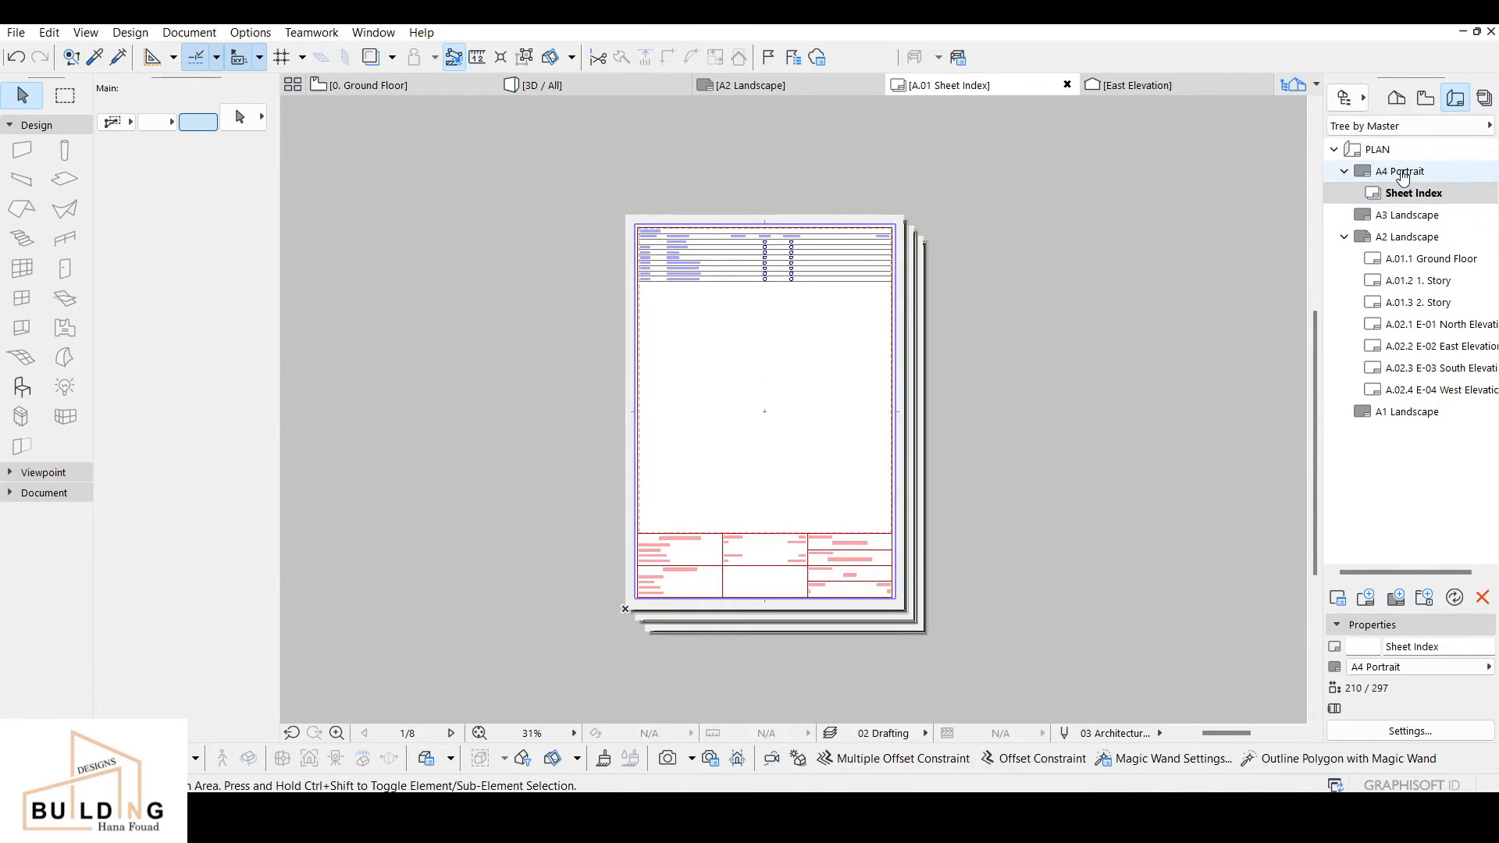
left_click(1397, 127)
left_click(1222, 123)
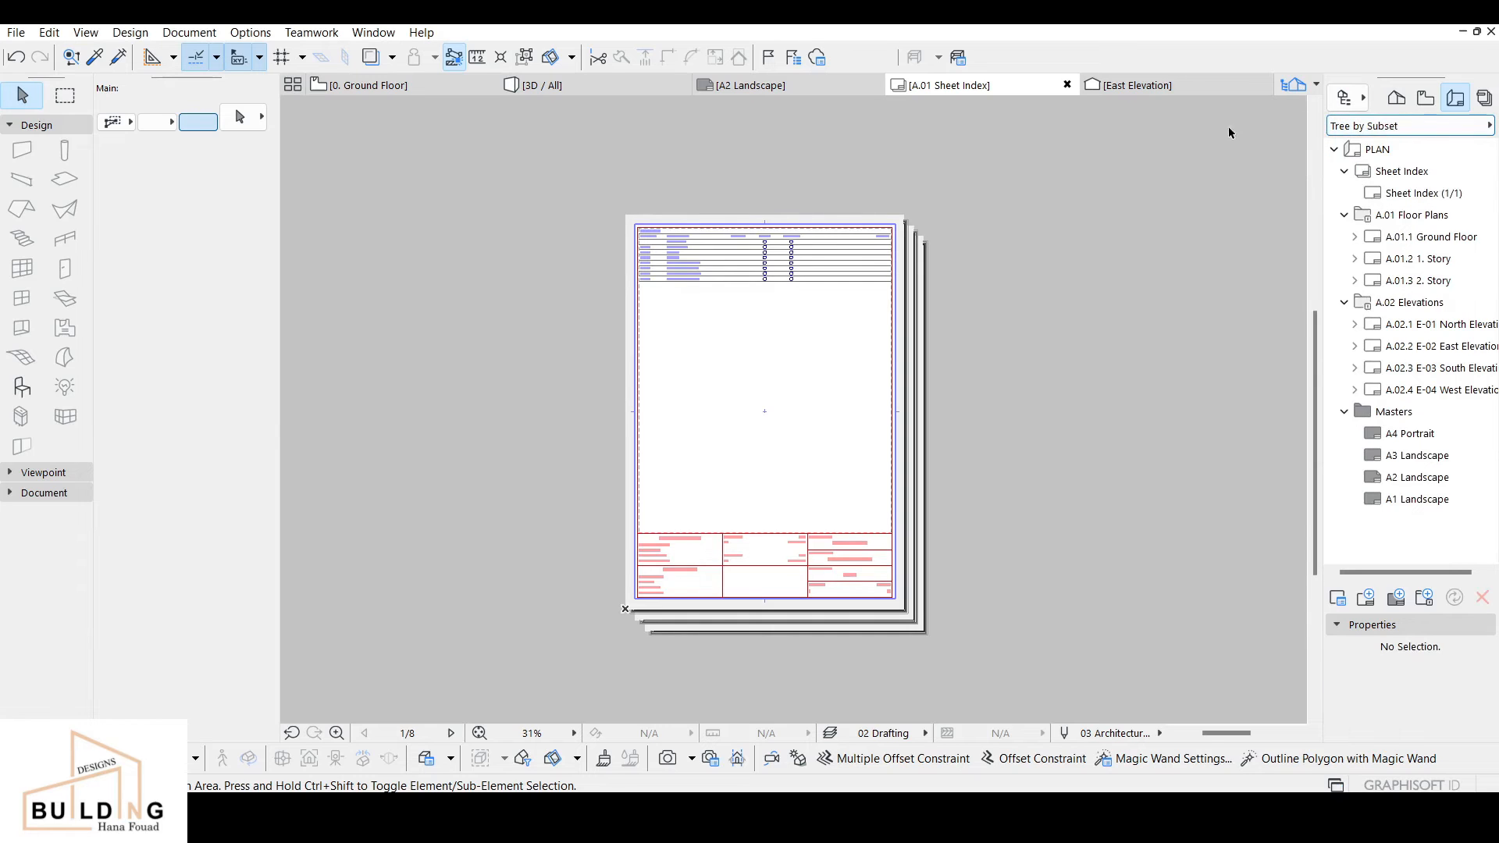
Step: Examine the Sheet Index drawing's list of layouts and the title block of its A4 sheet
left_click(1419, 194)
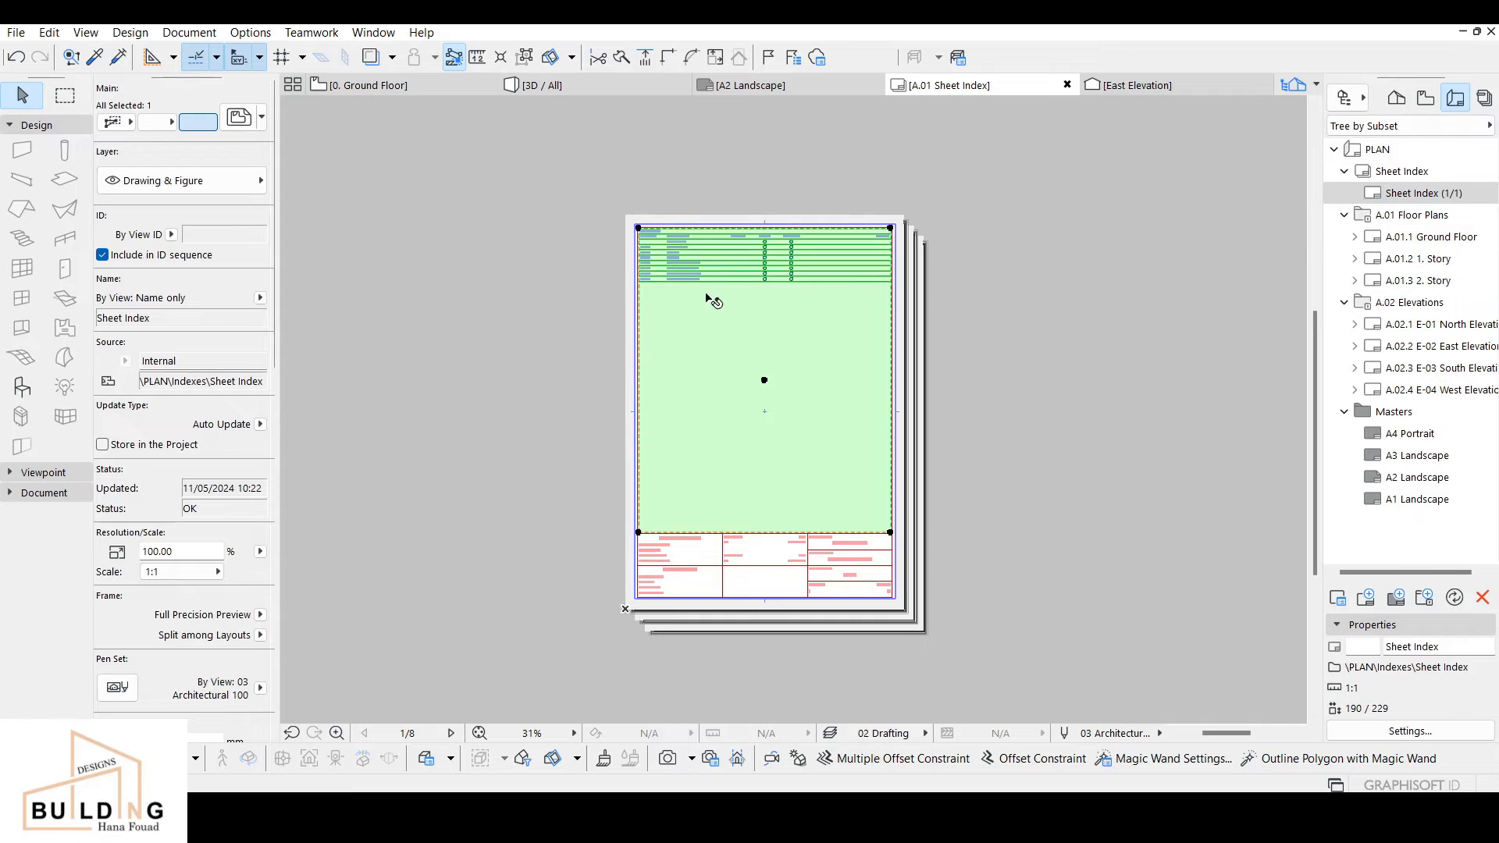
scroll(734, 261, "up", 5)
left_click(605, 234)
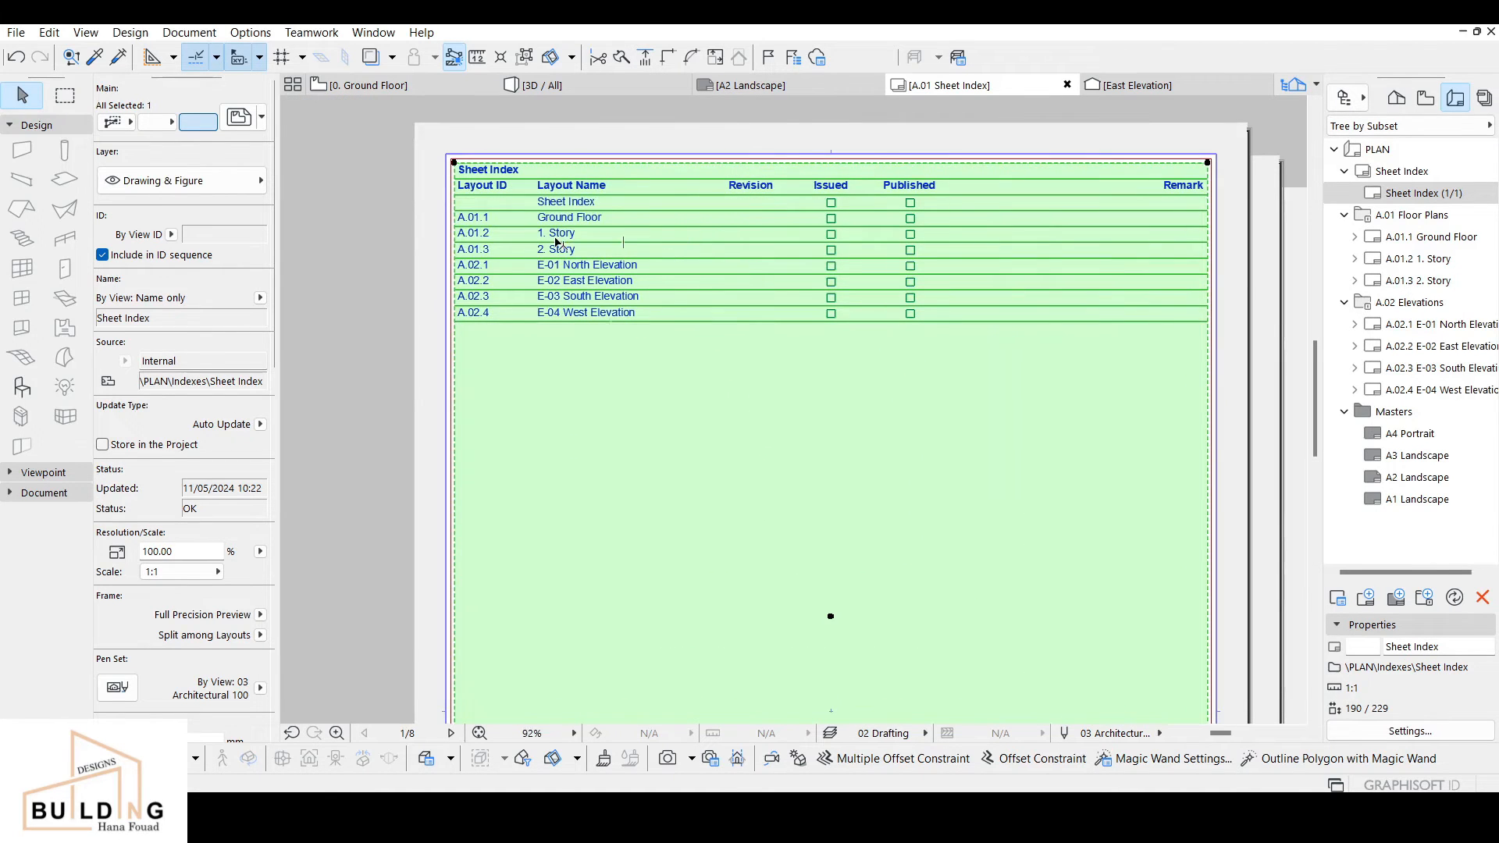
key("Escape")
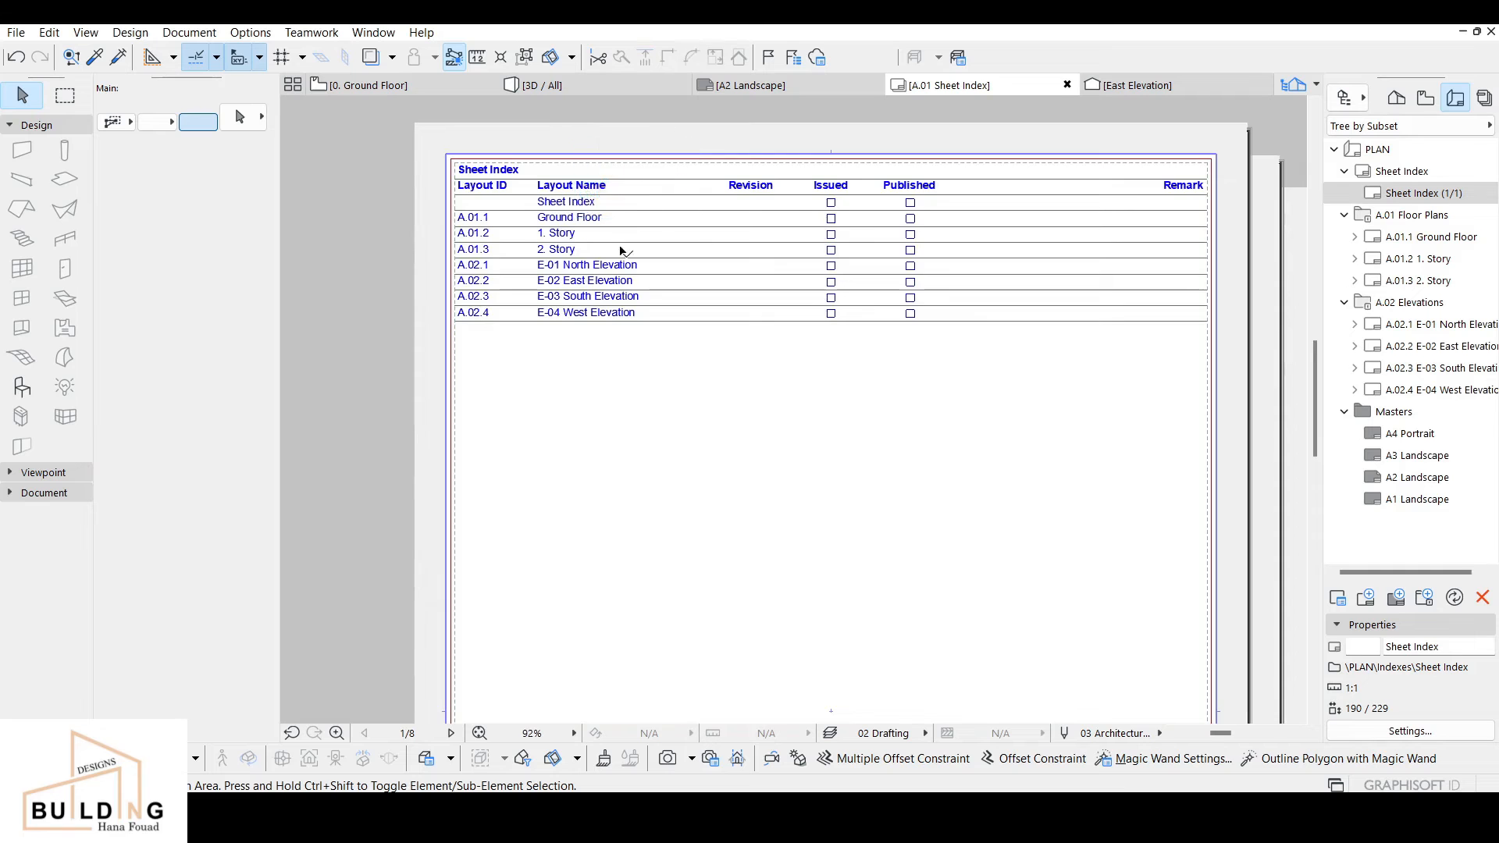
scroll(623, 251, "down", 5)
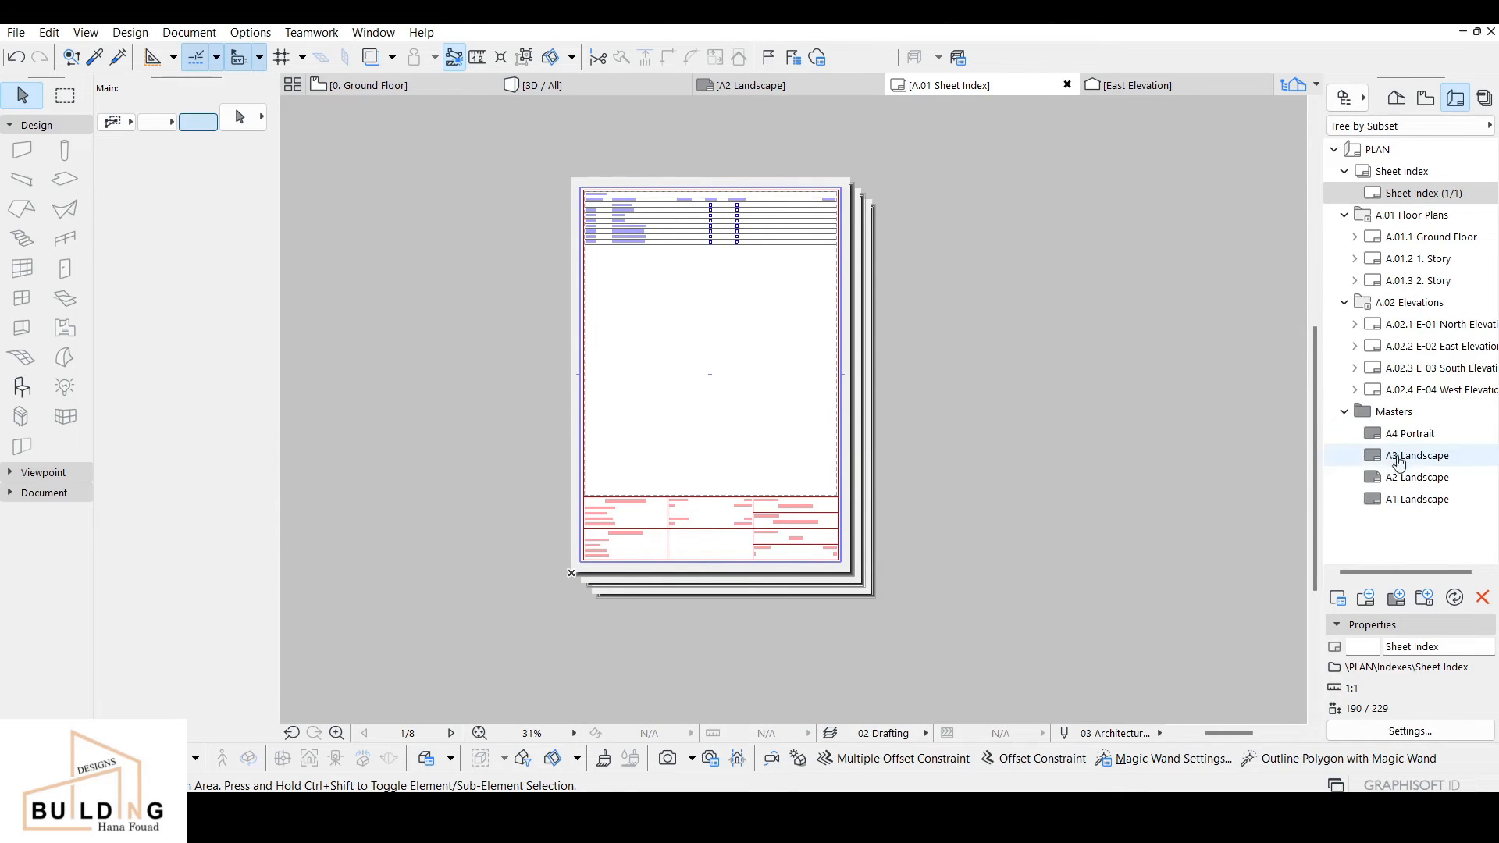
scroll(593, 562, "up", 4)
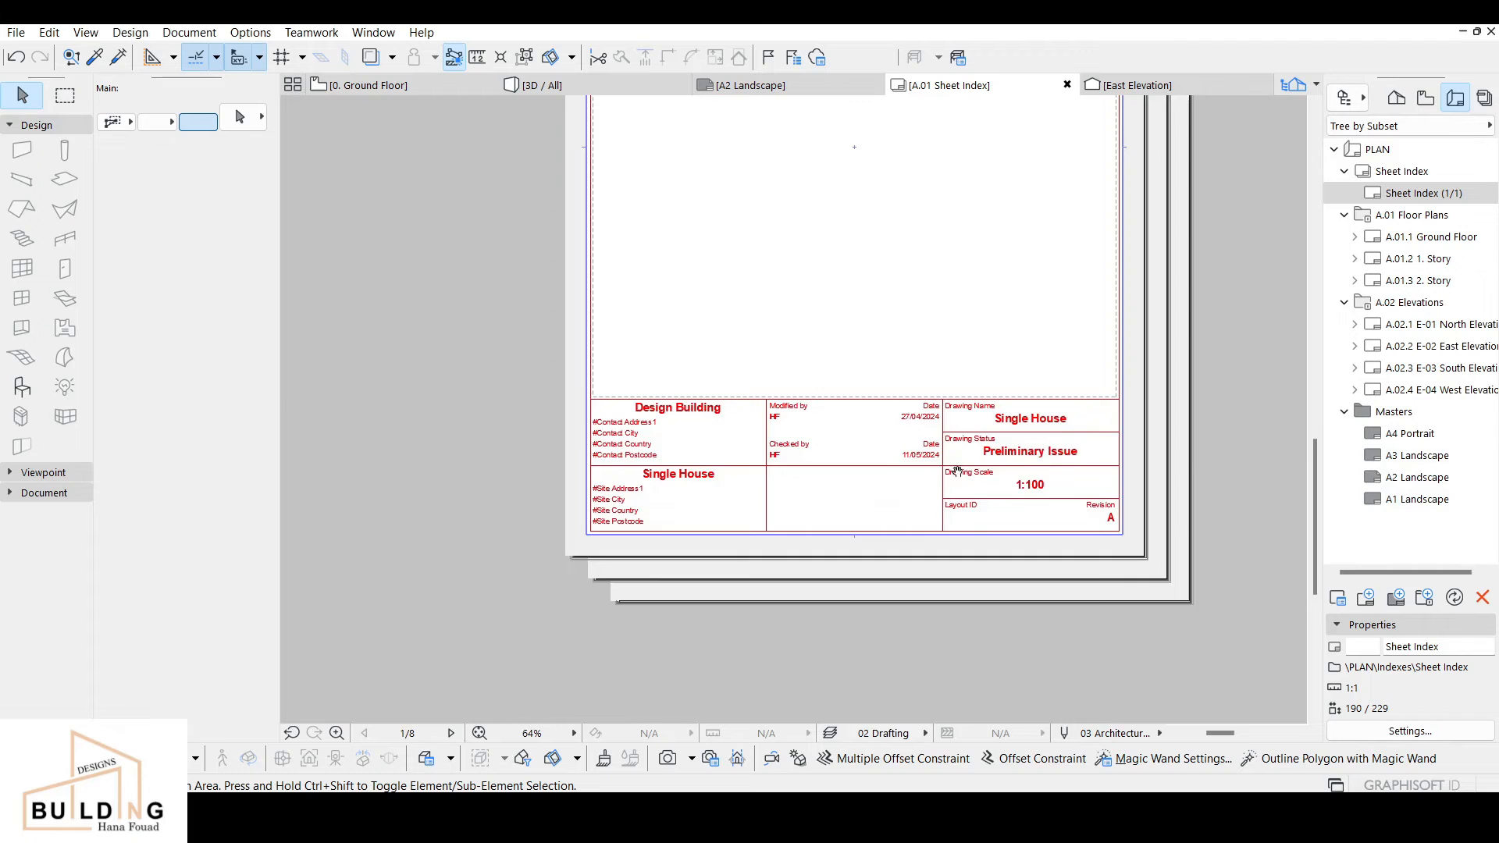
Step: Open the A4 Portrait master and examine its title block and the whole sheet
left_click(1398, 437)
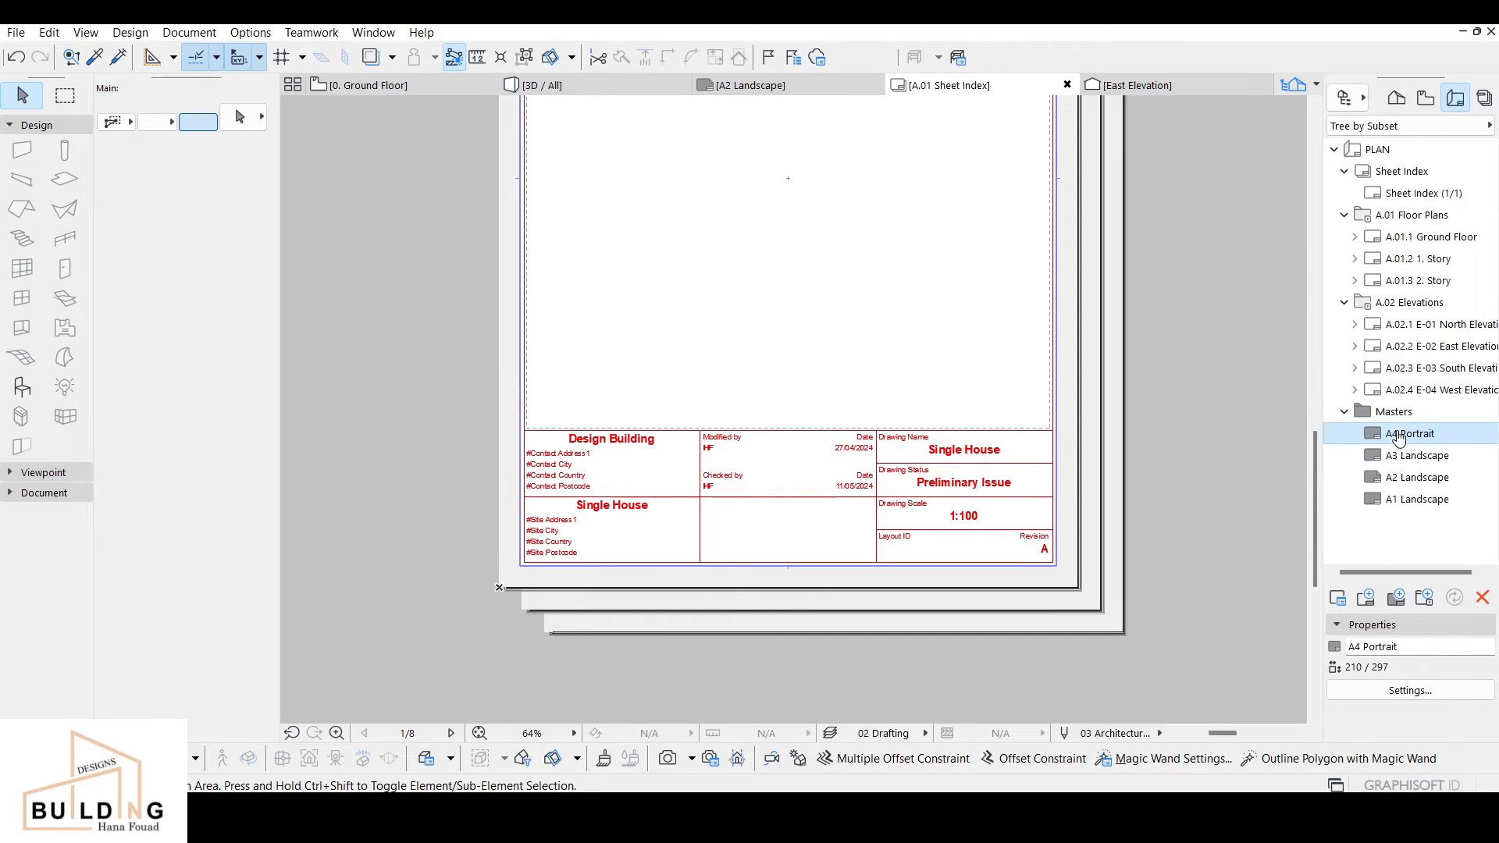
double_click(1395, 440)
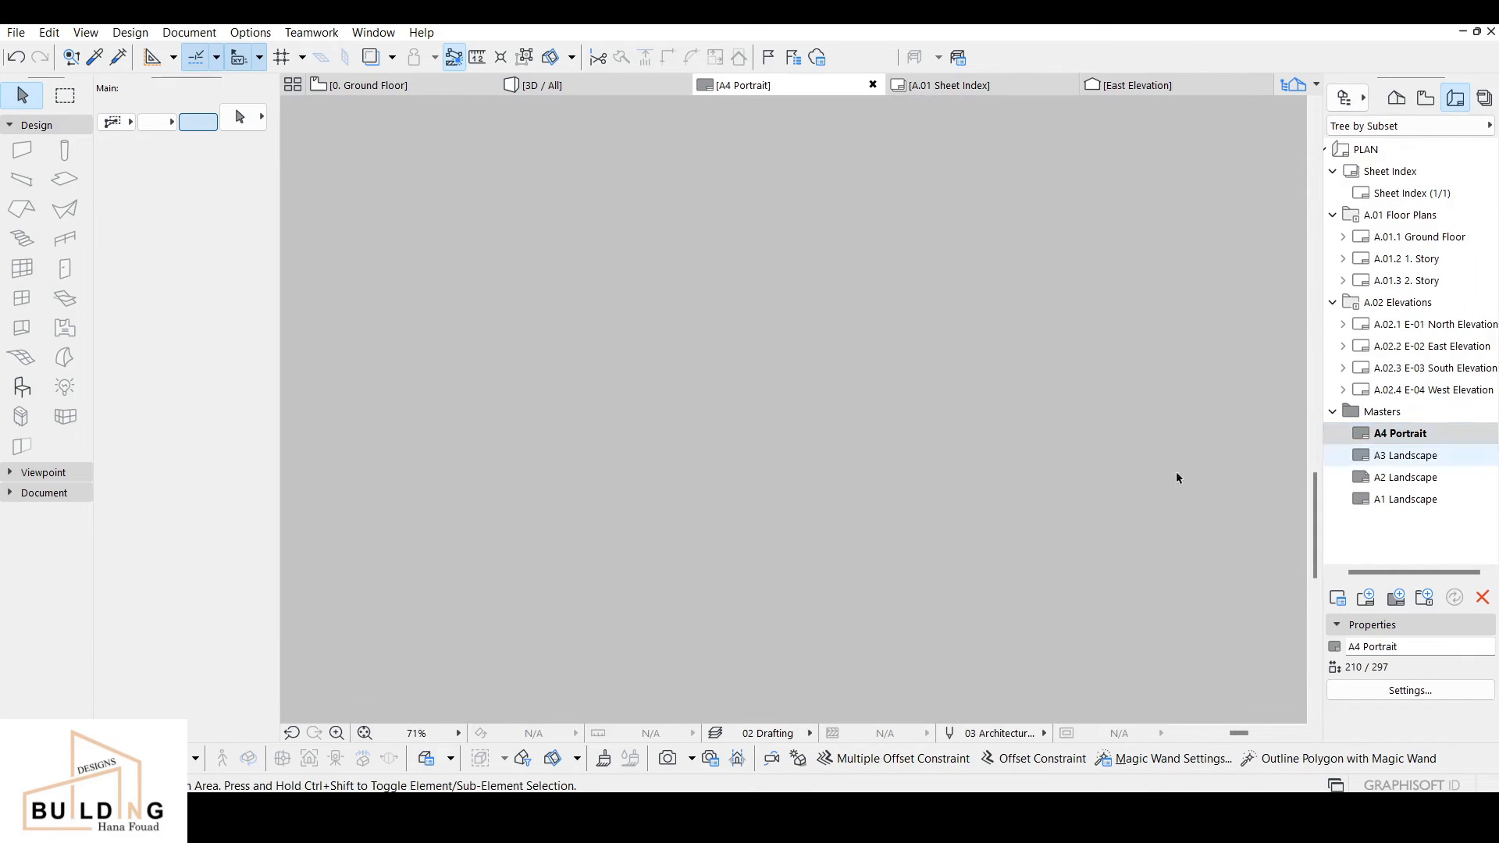
scroll(806, 488, "up", 5)
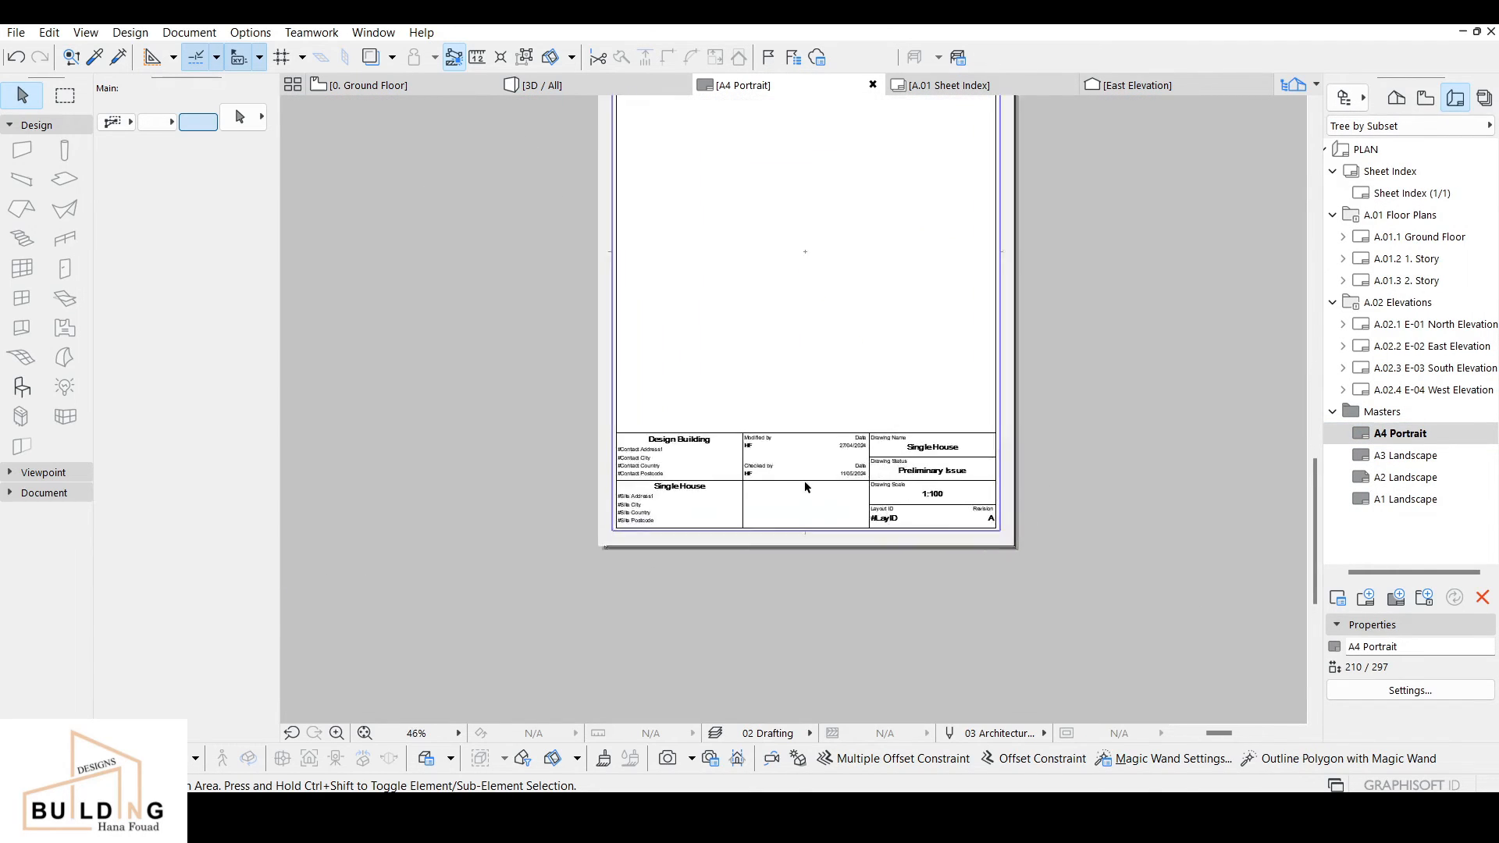
scroll(1054, 477, "down", 2)
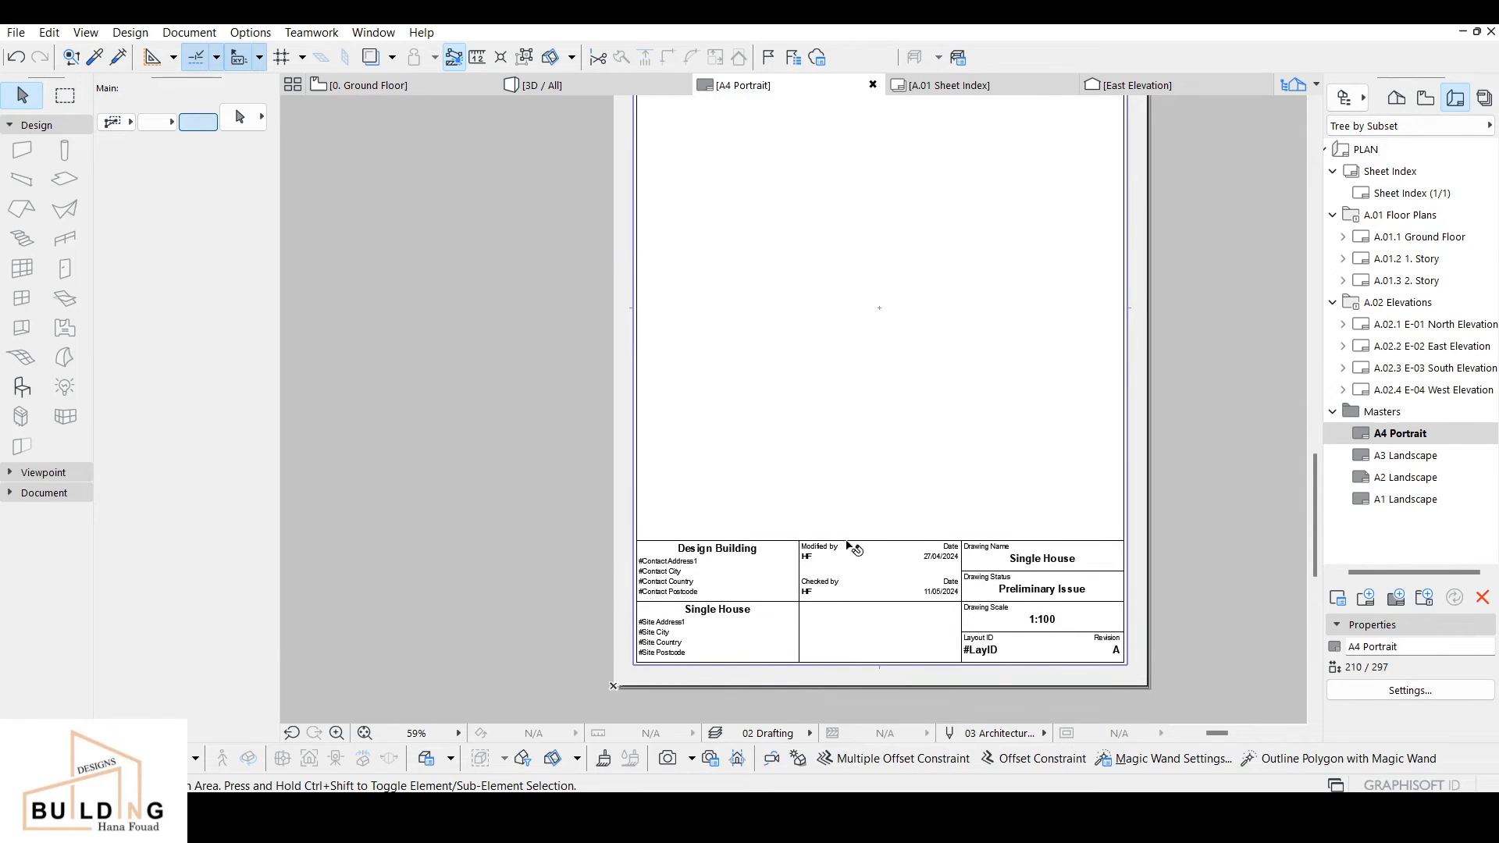
scroll(895, 359, "down", 3)
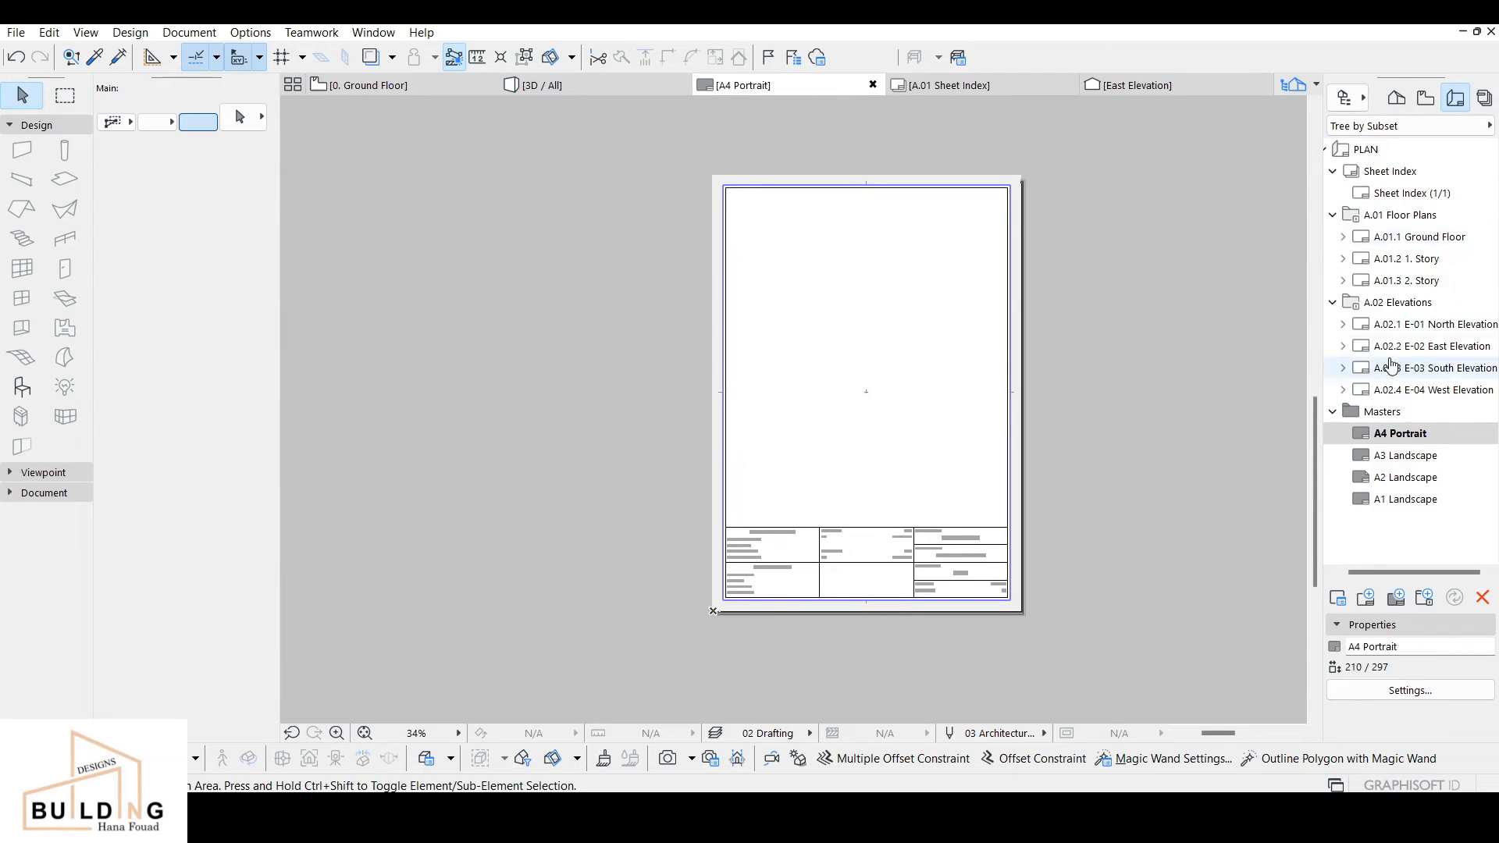
Step: Reopen the A.01.1 Ground Floor layout and examine the A2 title block entries
left_click(1405, 258)
left_click(1412, 193)
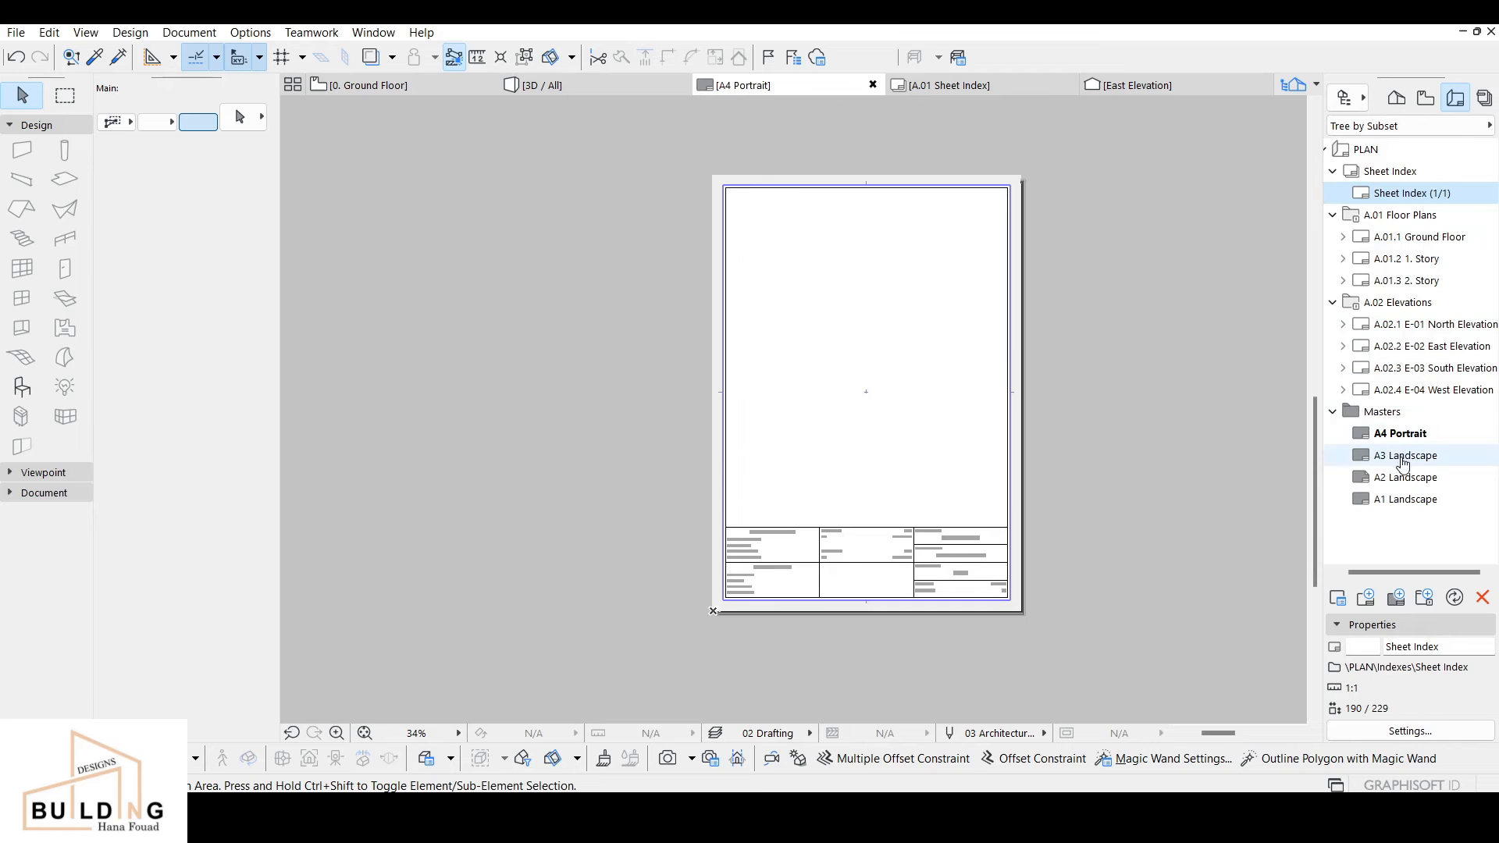
left_click(1414, 238)
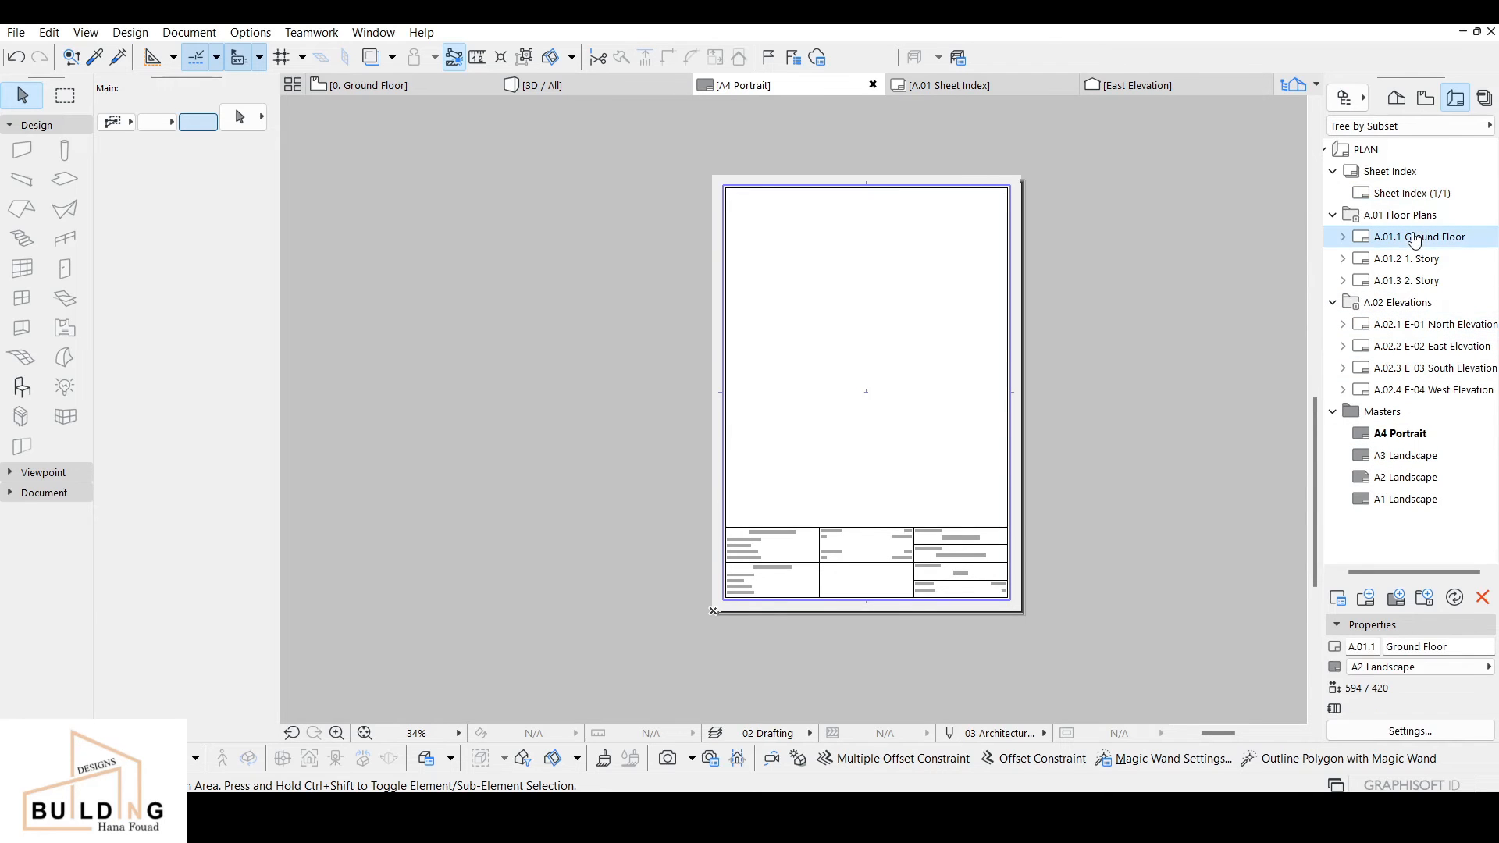
double_click(1414, 238)
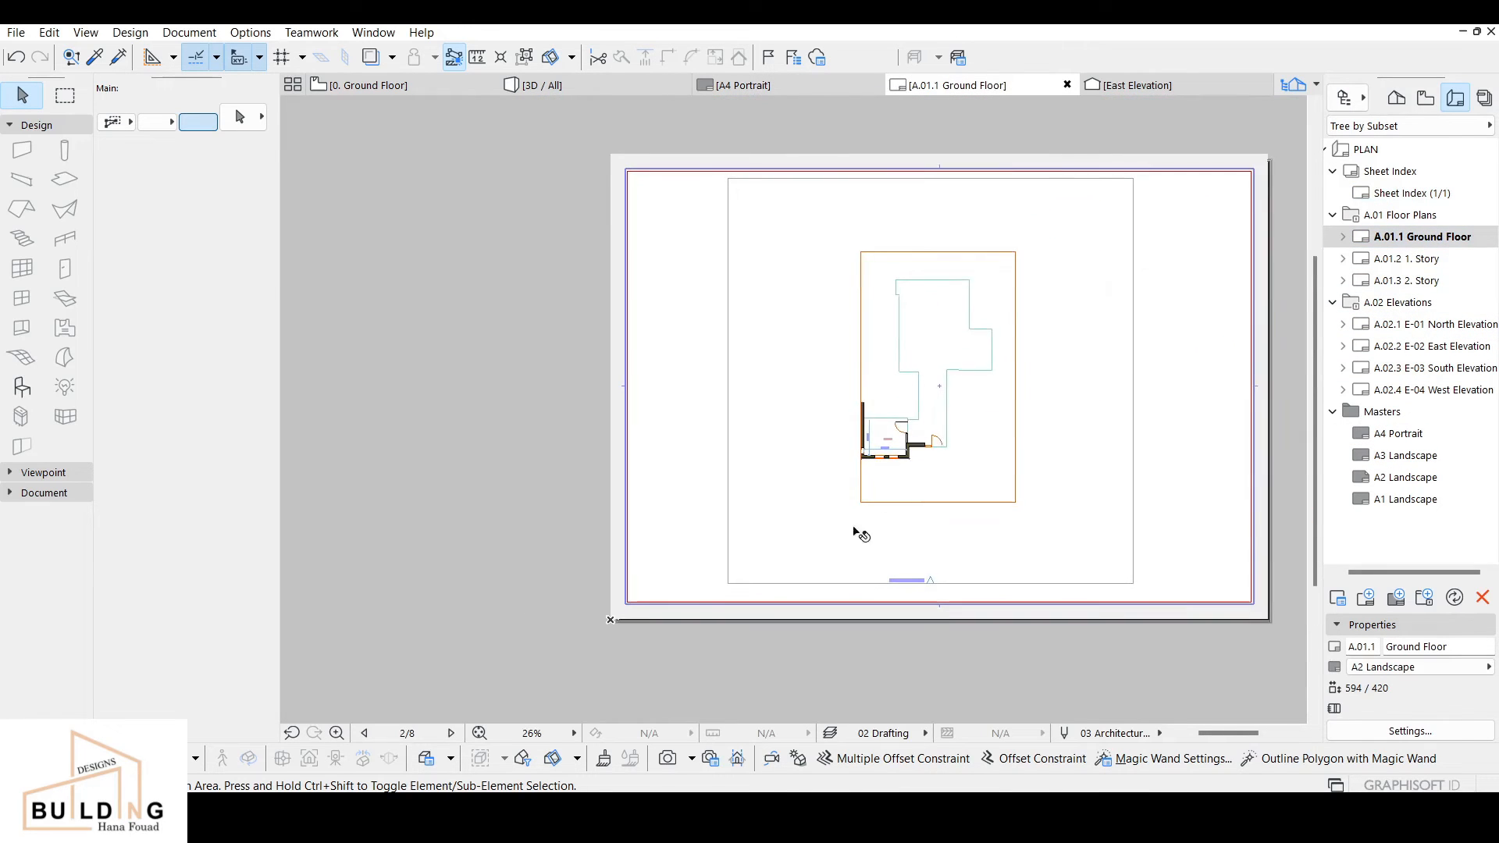
scroll(1080, 502, "up", 6)
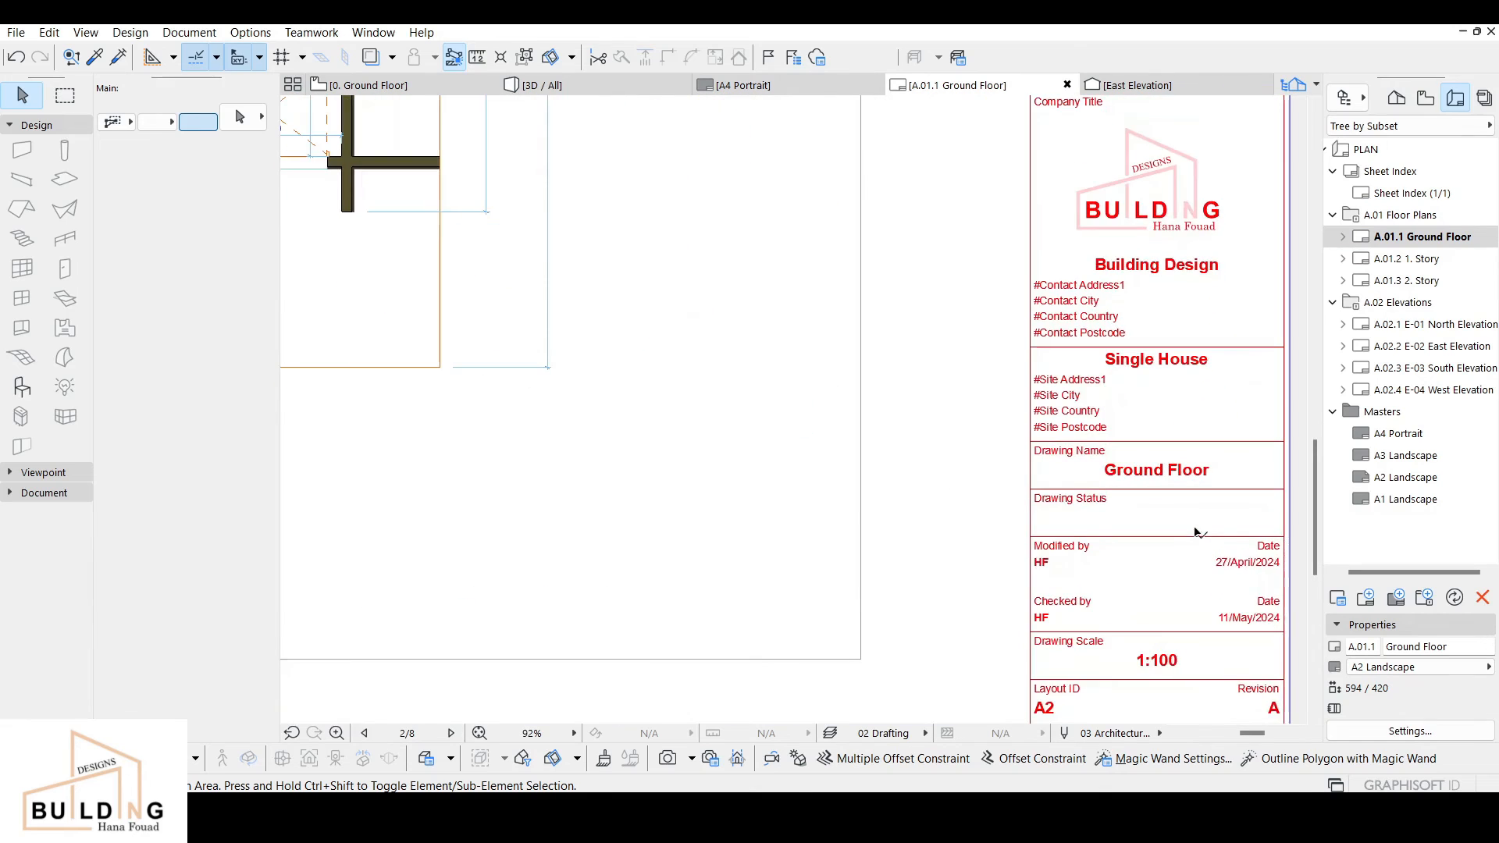
scroll(1087, 414, "down", 2)
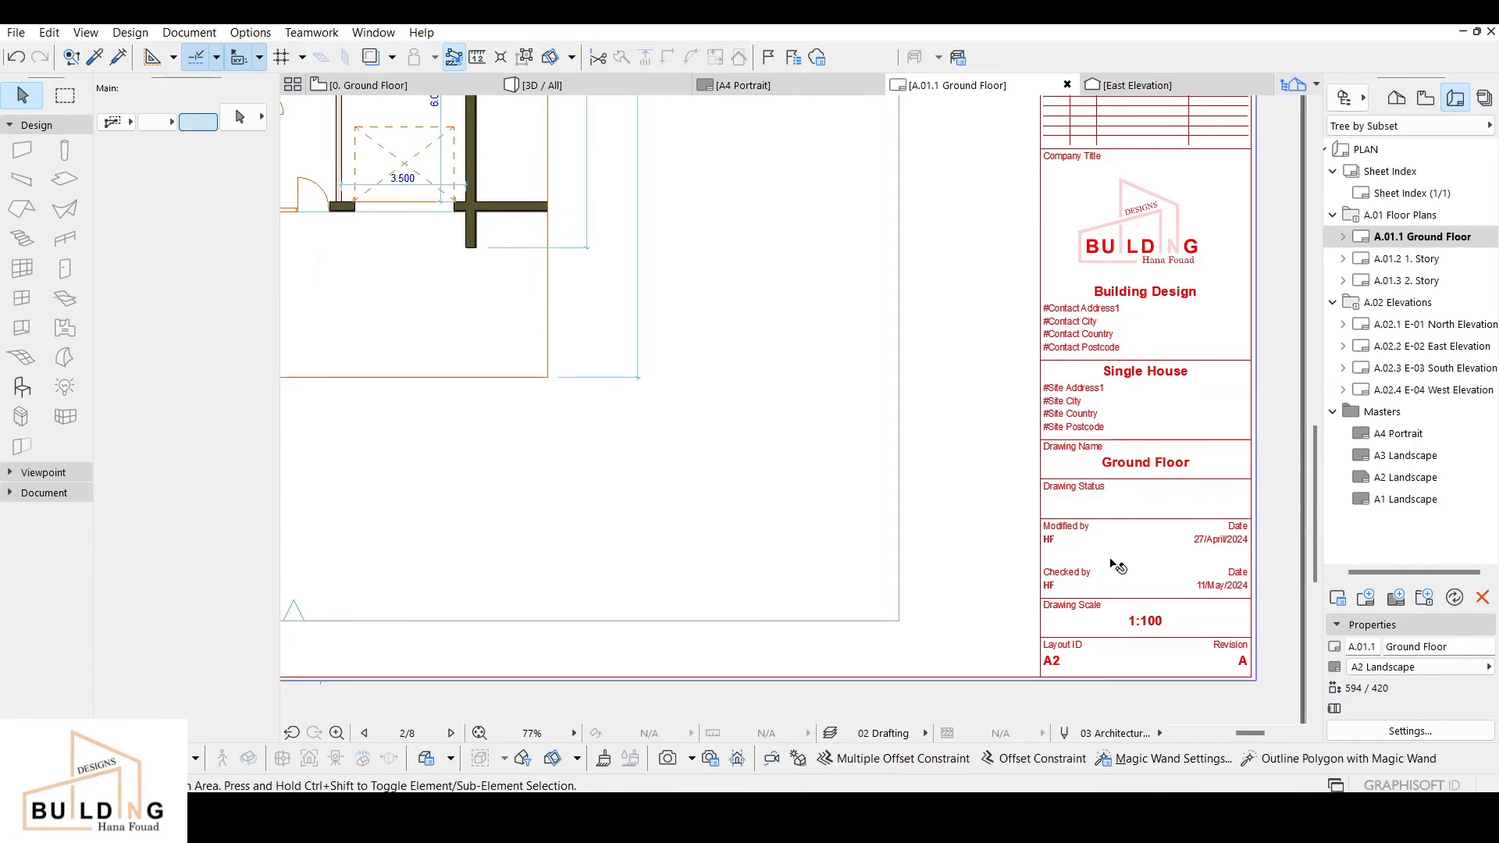
Step: Open the A.01.2 1. Story layout and rename it 1. Roof
scroll(1192, 435, "down", 2)
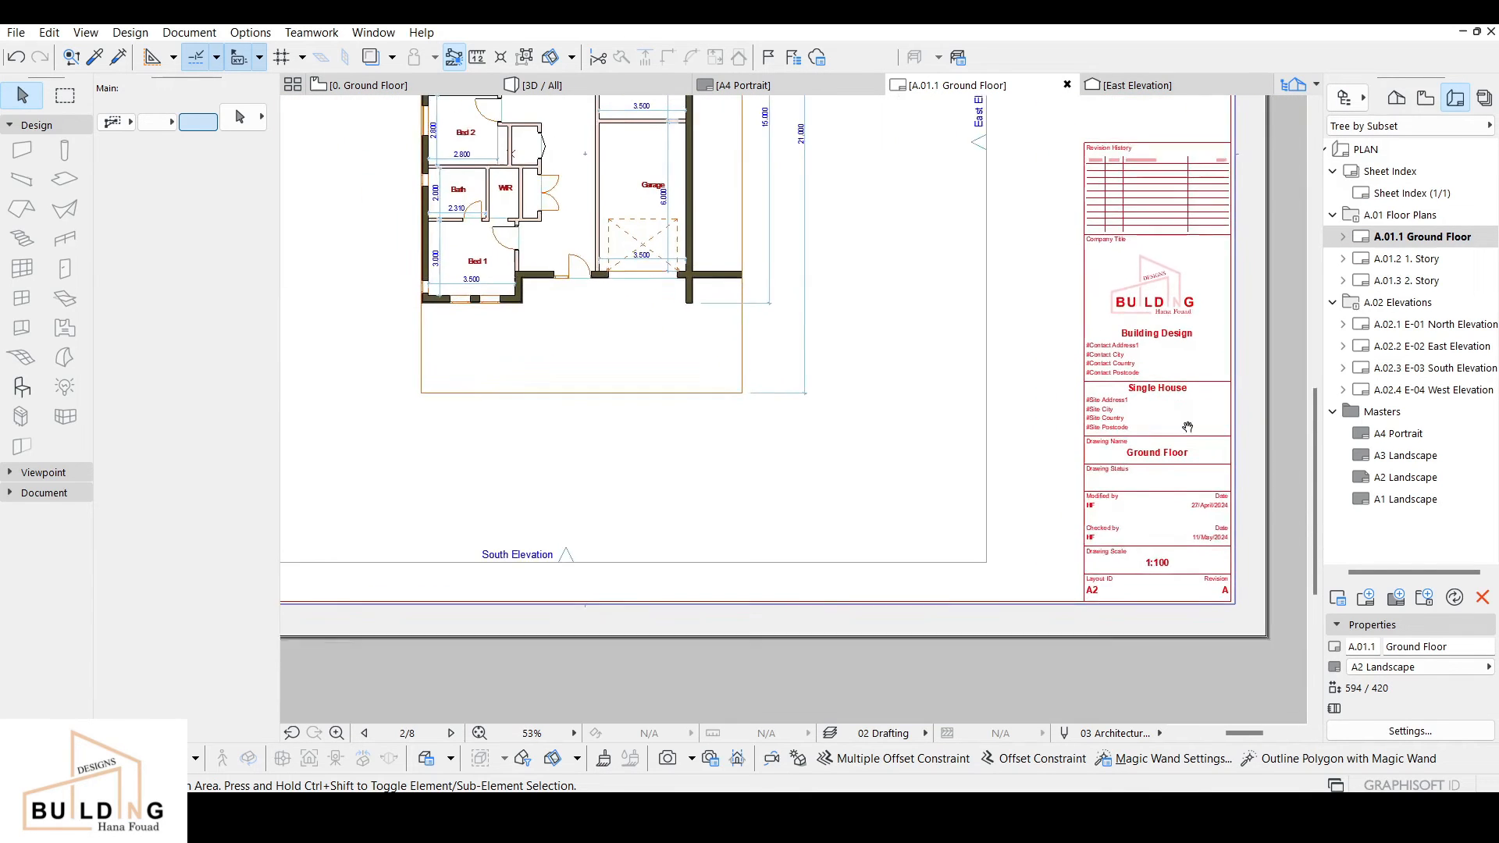
double_click(1414, 259)
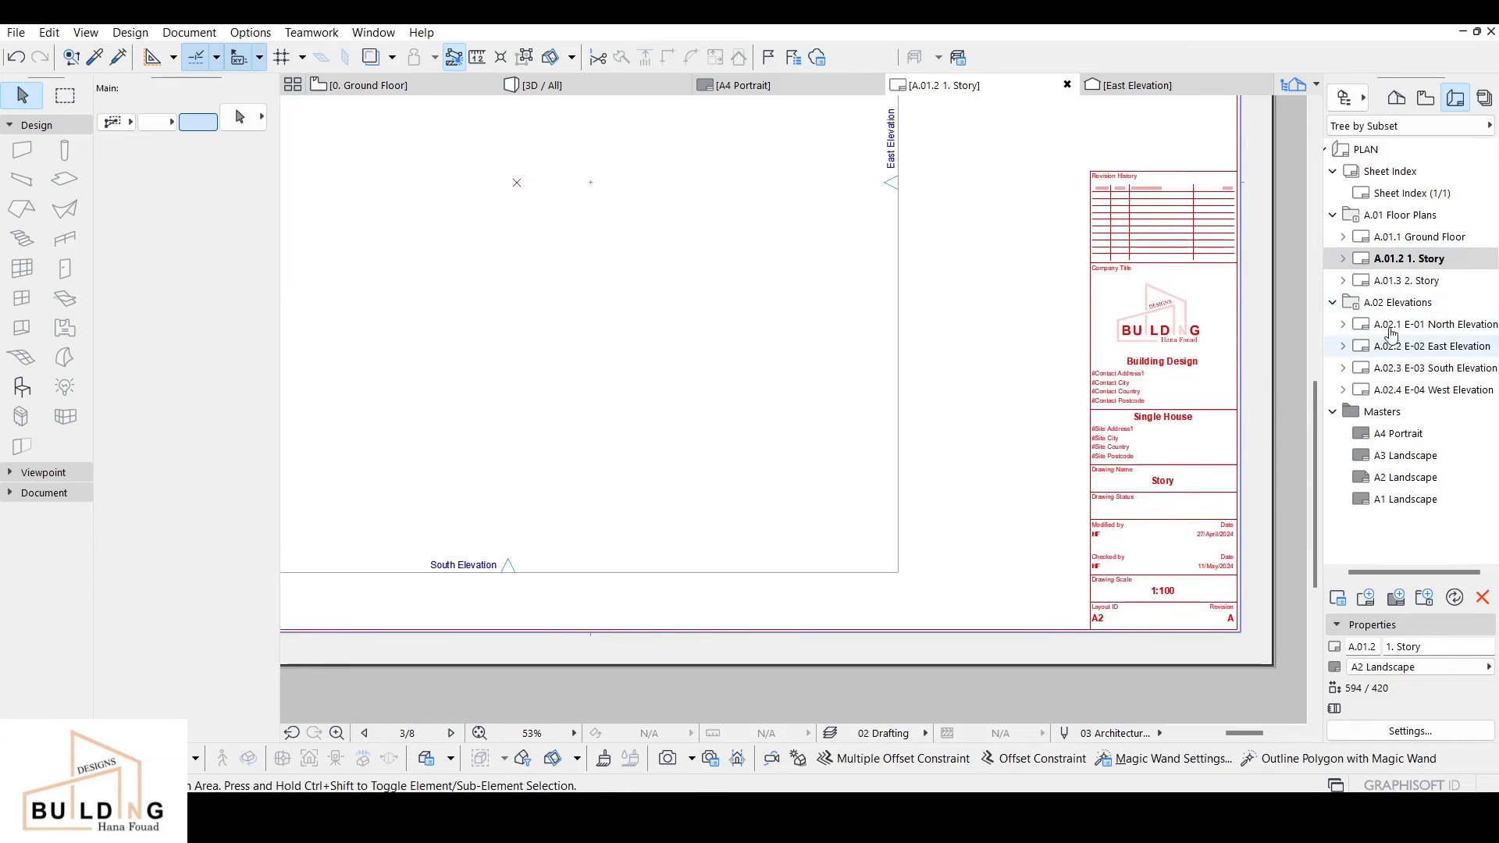
right_click(1397, 262)
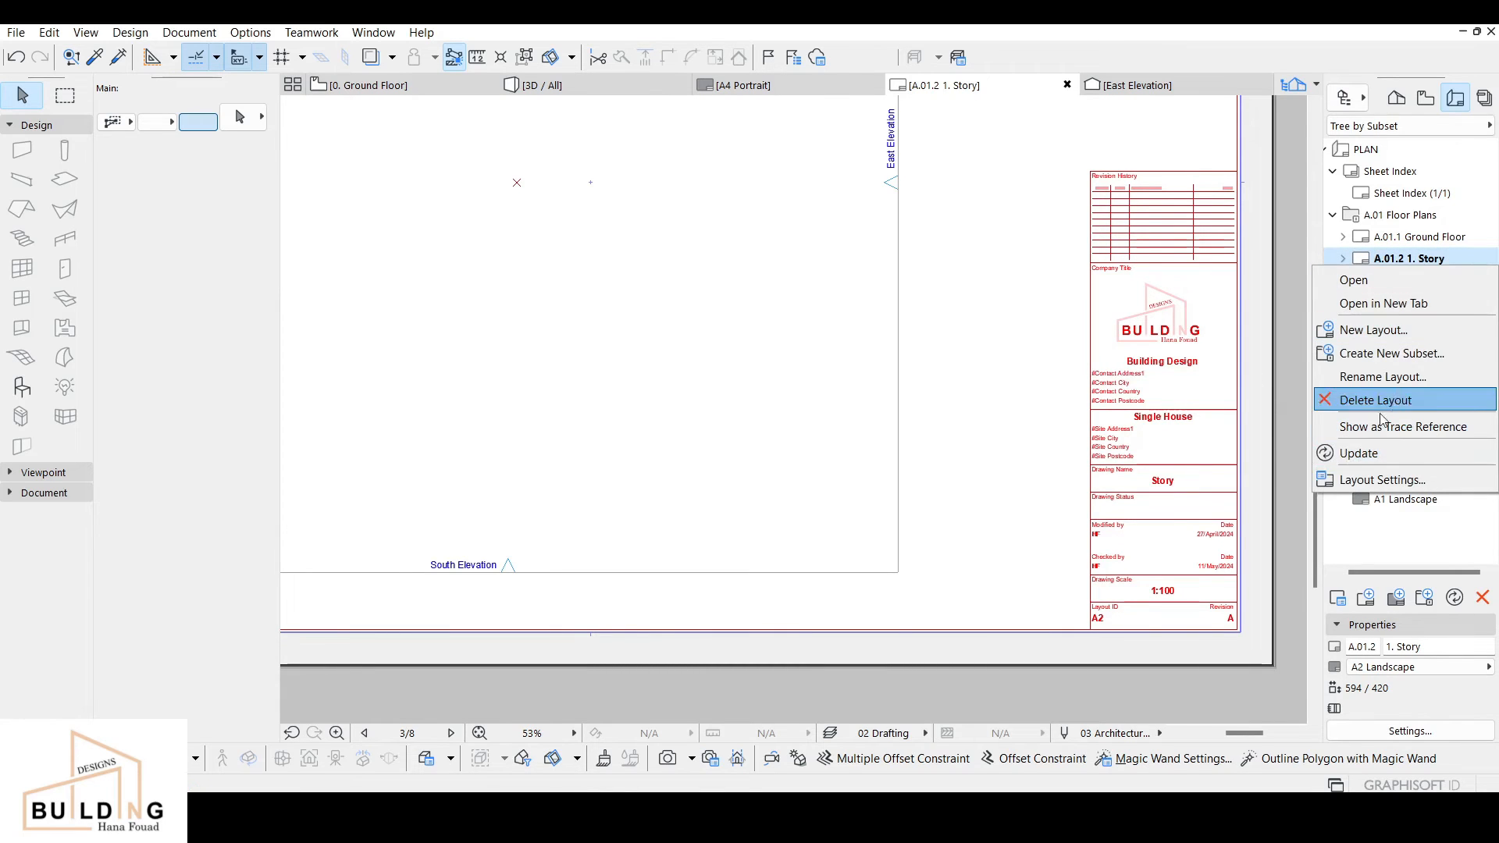
left_click(1405, 376)
left_click(787, 300)
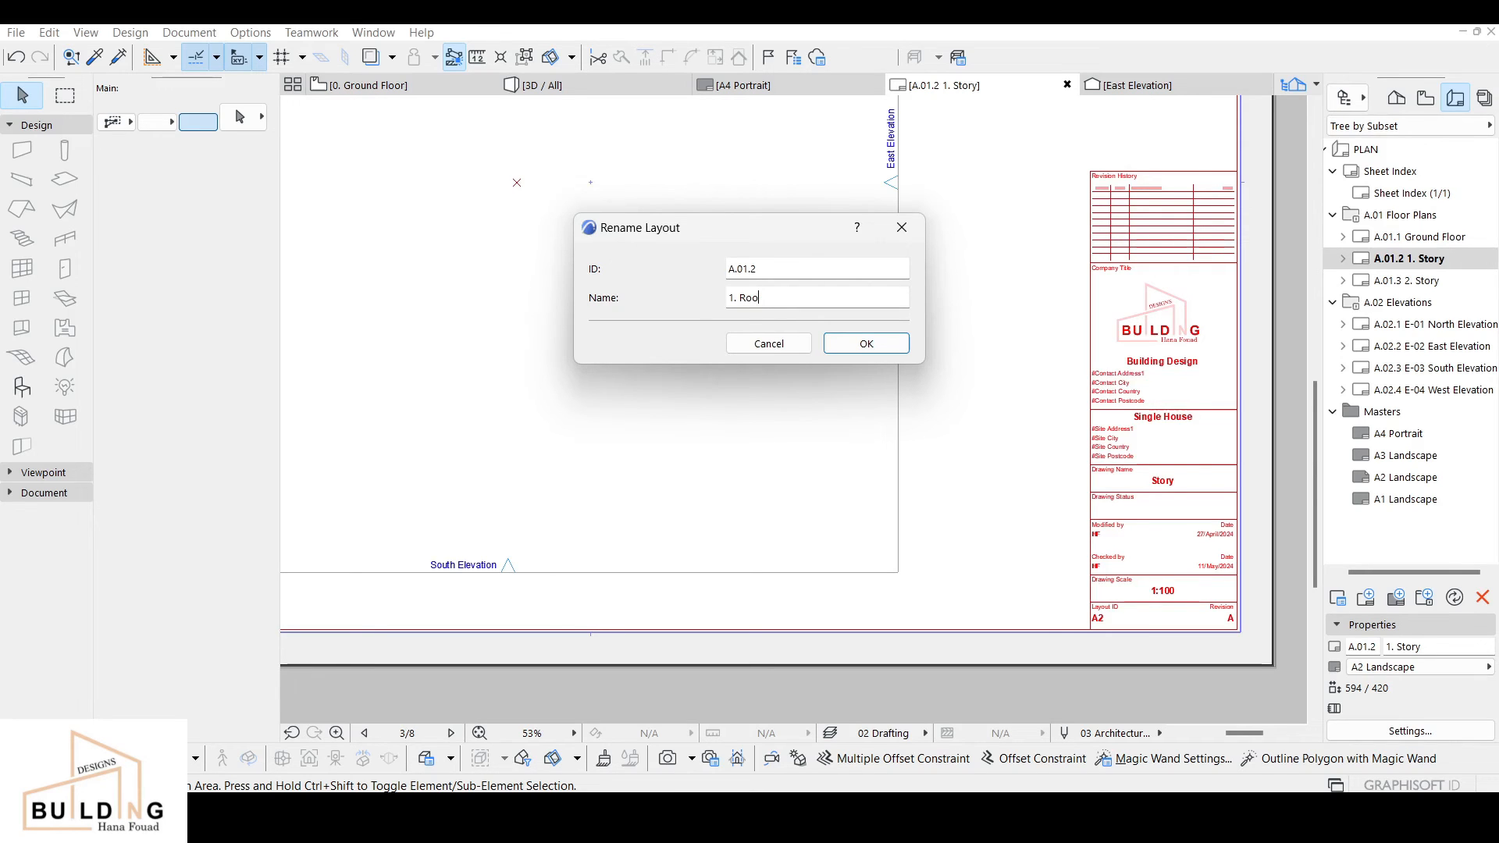
left_click(866, 342)
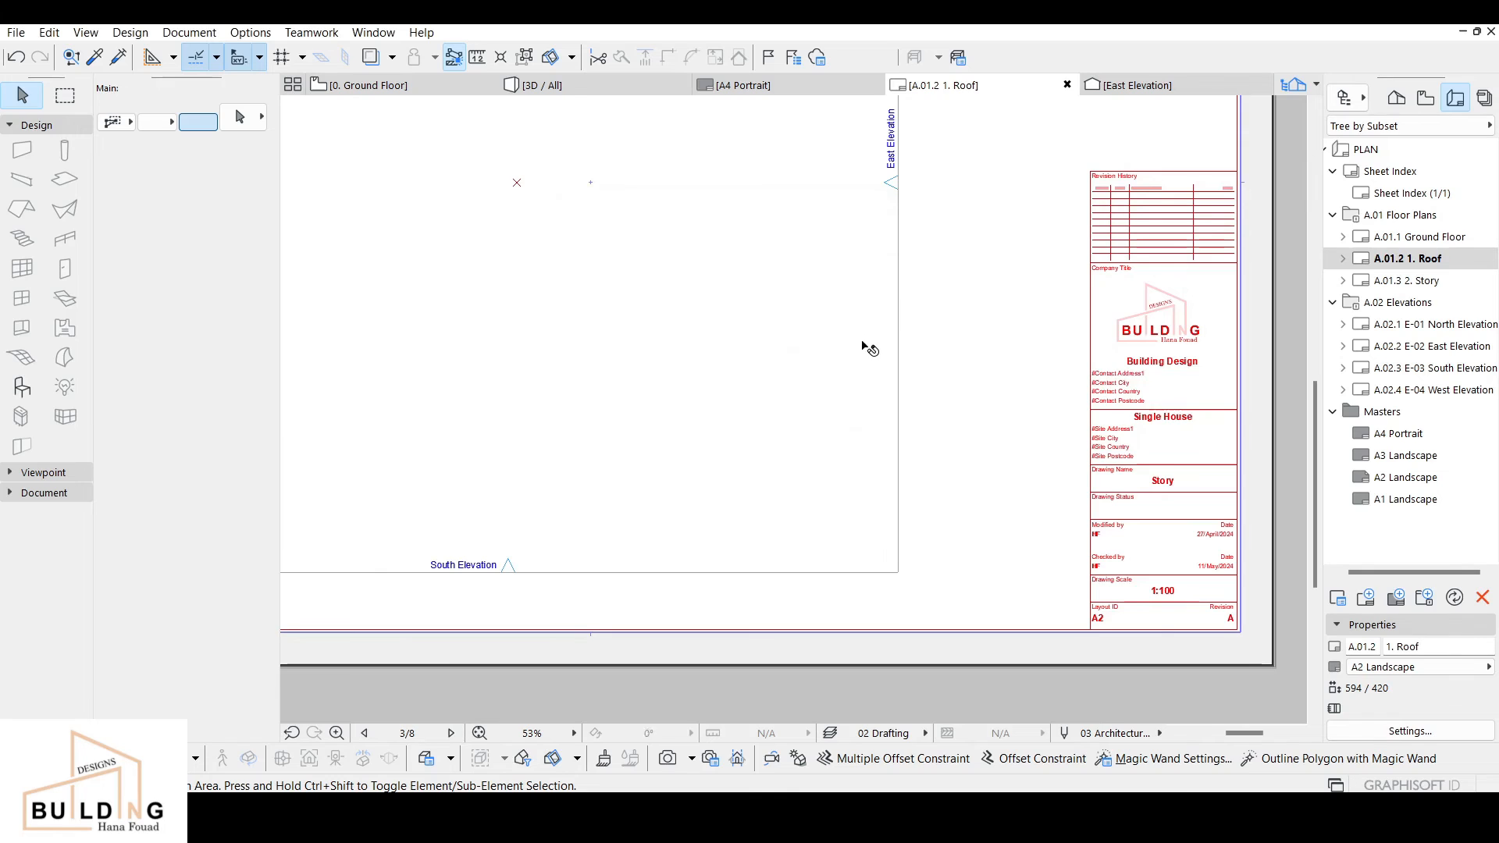
Step: Rename the 1. Story drawing placed on the A.01.2 layout as Roof
double_click(1418, 260)
left_click(1420, 283)
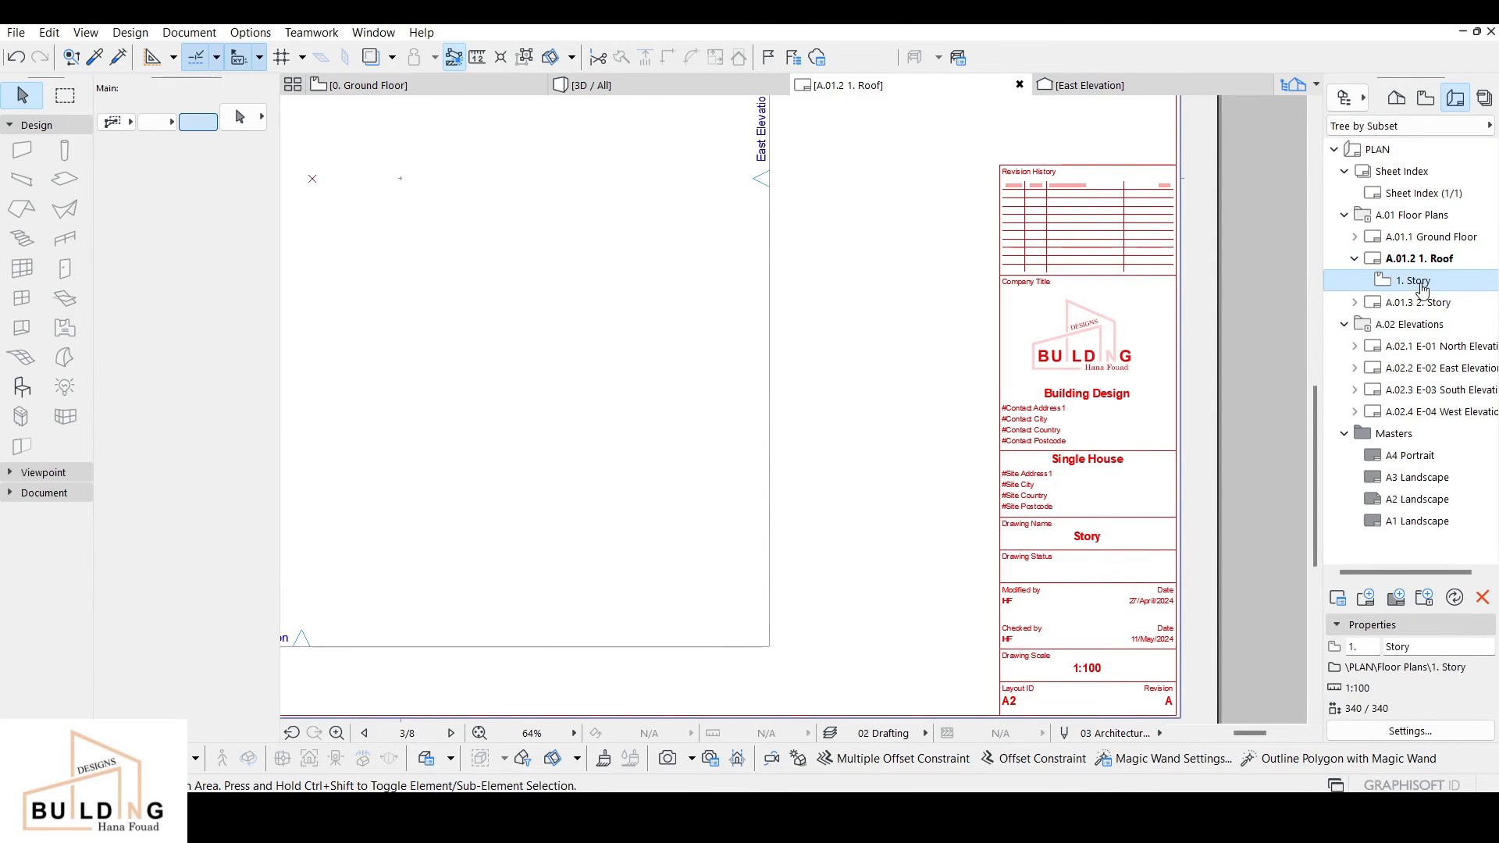
double_click(1429, 236)
left_click(1405, 302)
right_click(1406, 305)
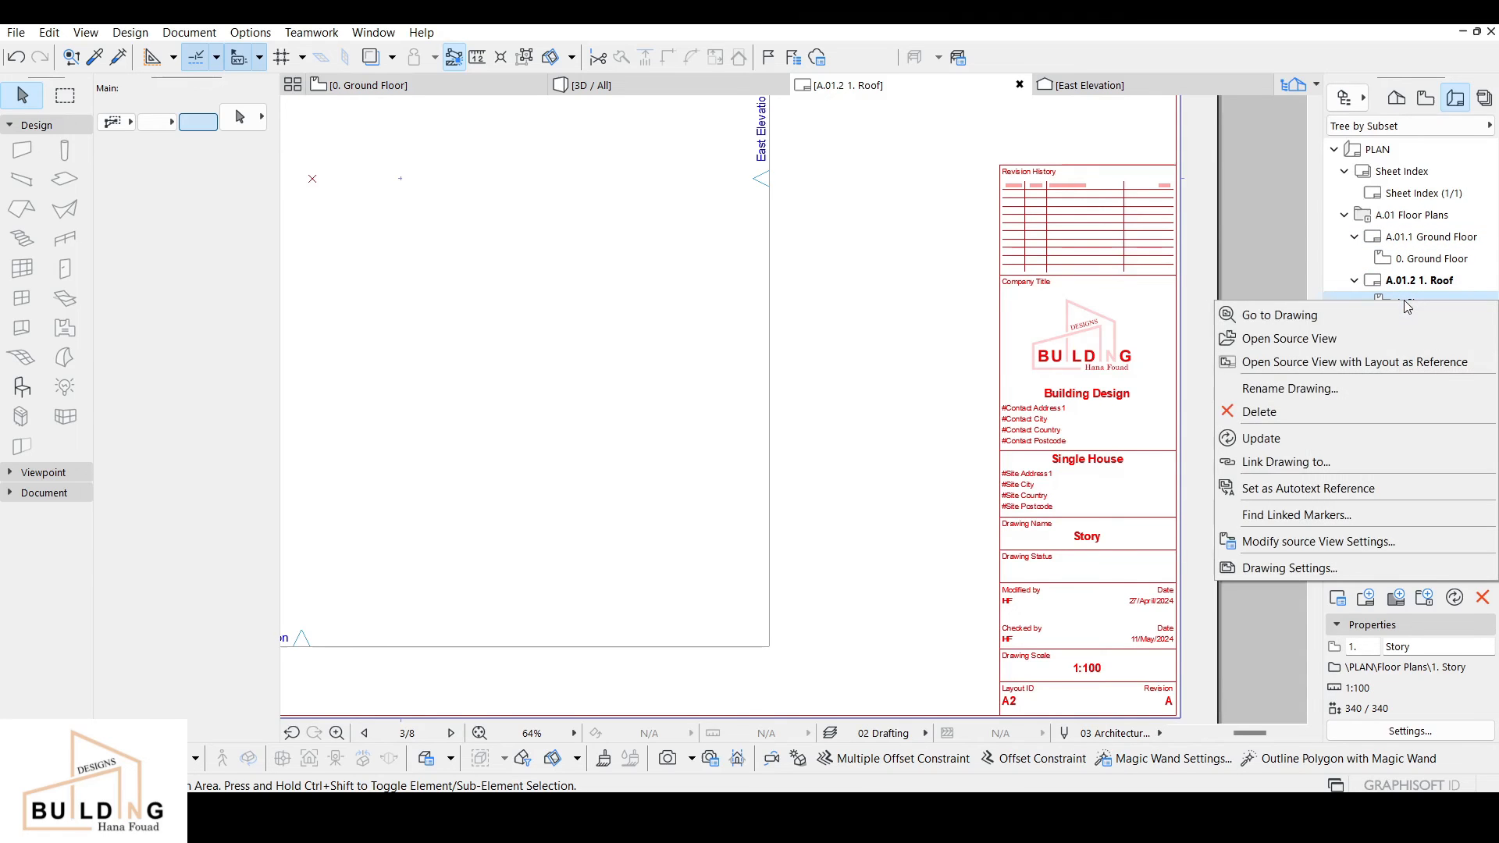
left_click(1349, 393)
left_click(807, 297)
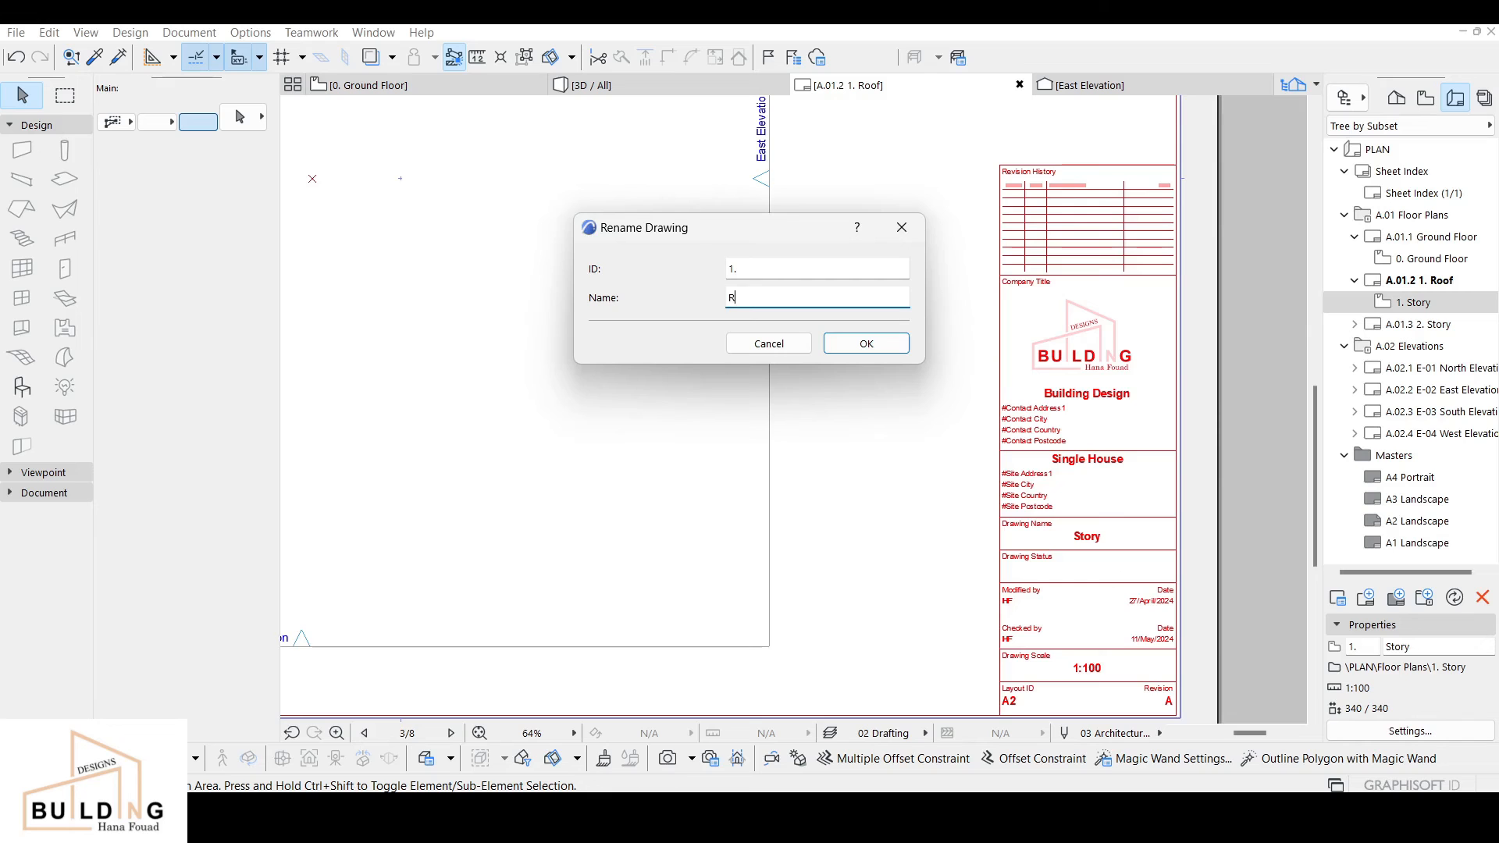
left_click(865, 342)
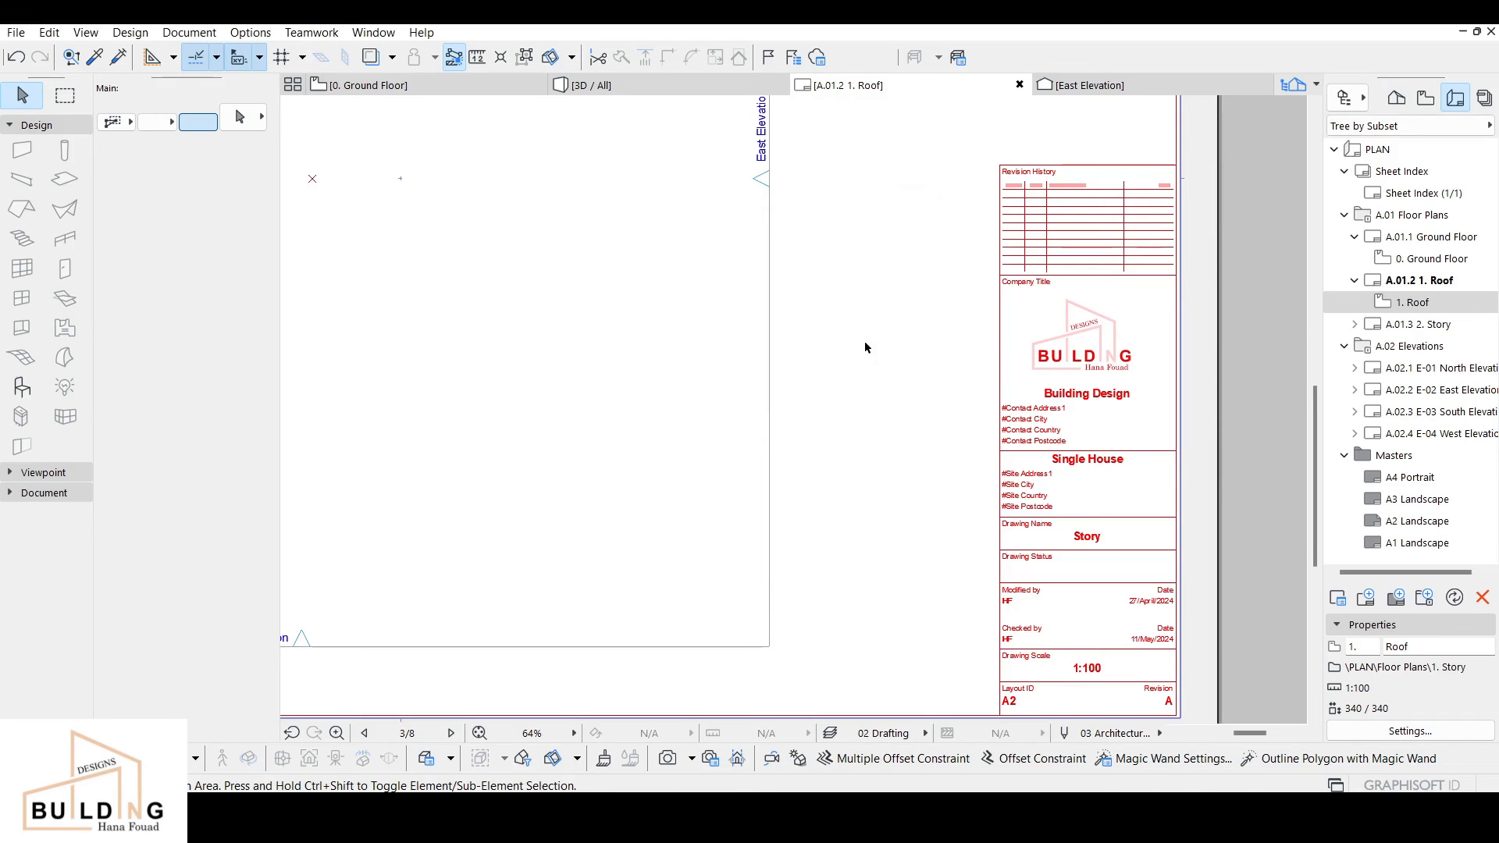
Step: Go to the Roof drawing on its layout and examine the title block's drawing name and the whole sheet
double_click(1423, 306)
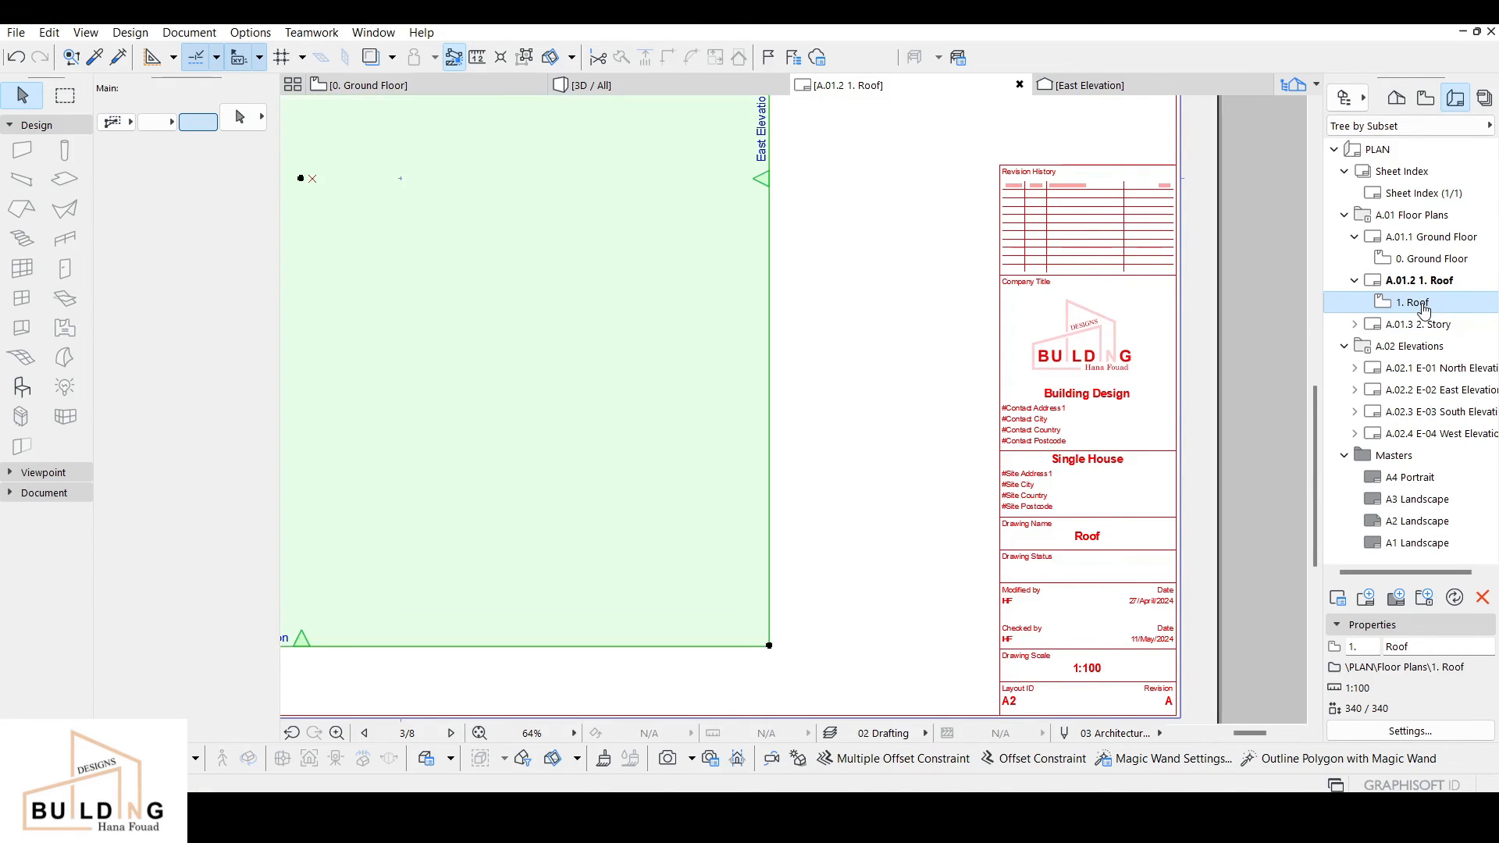
left_click(1034, 238)
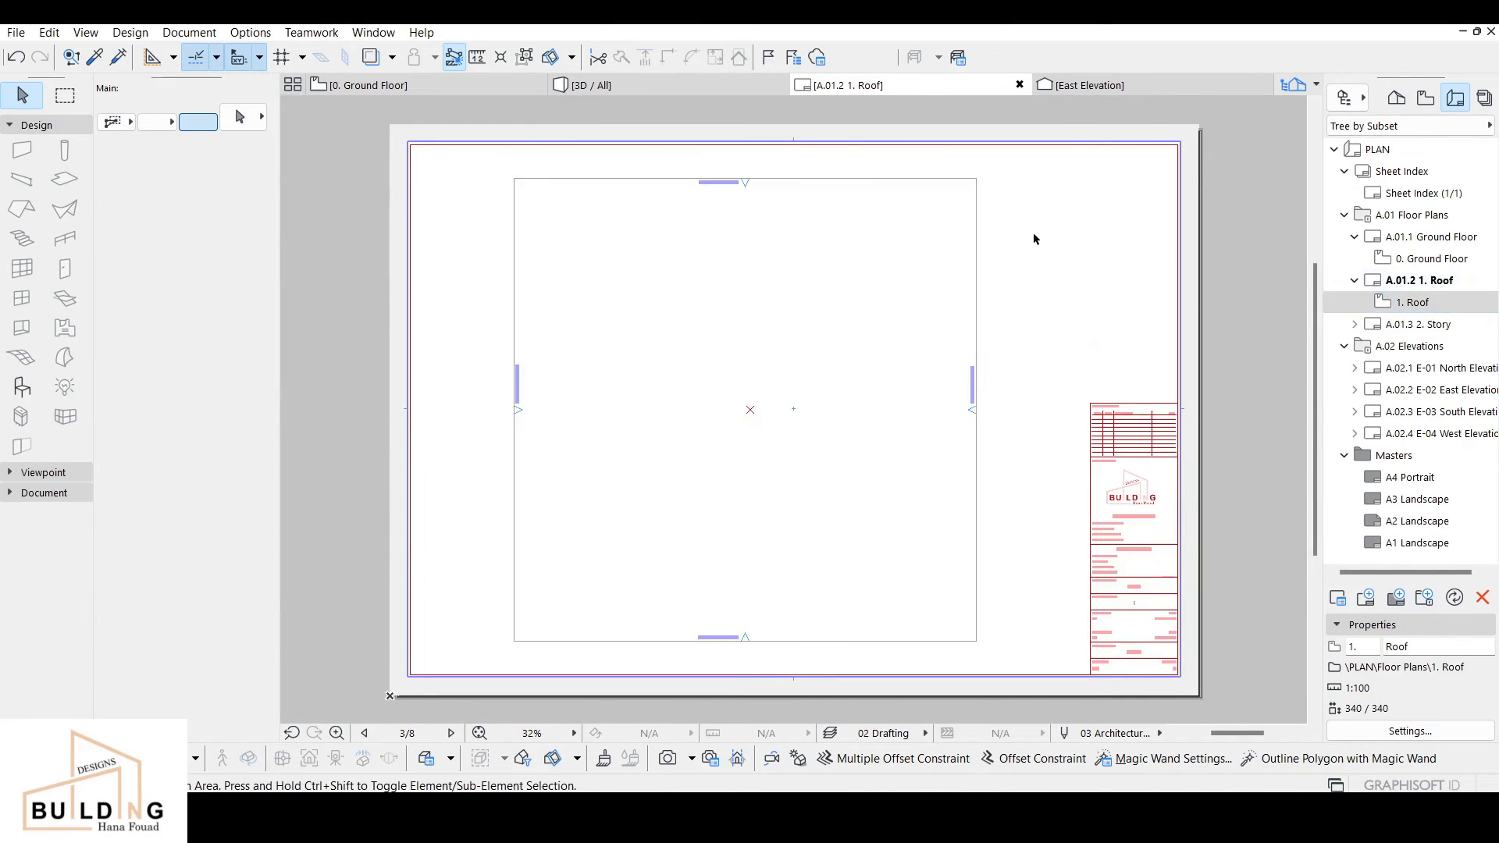
middle_click_drag(1203, 316, 1129, 334)
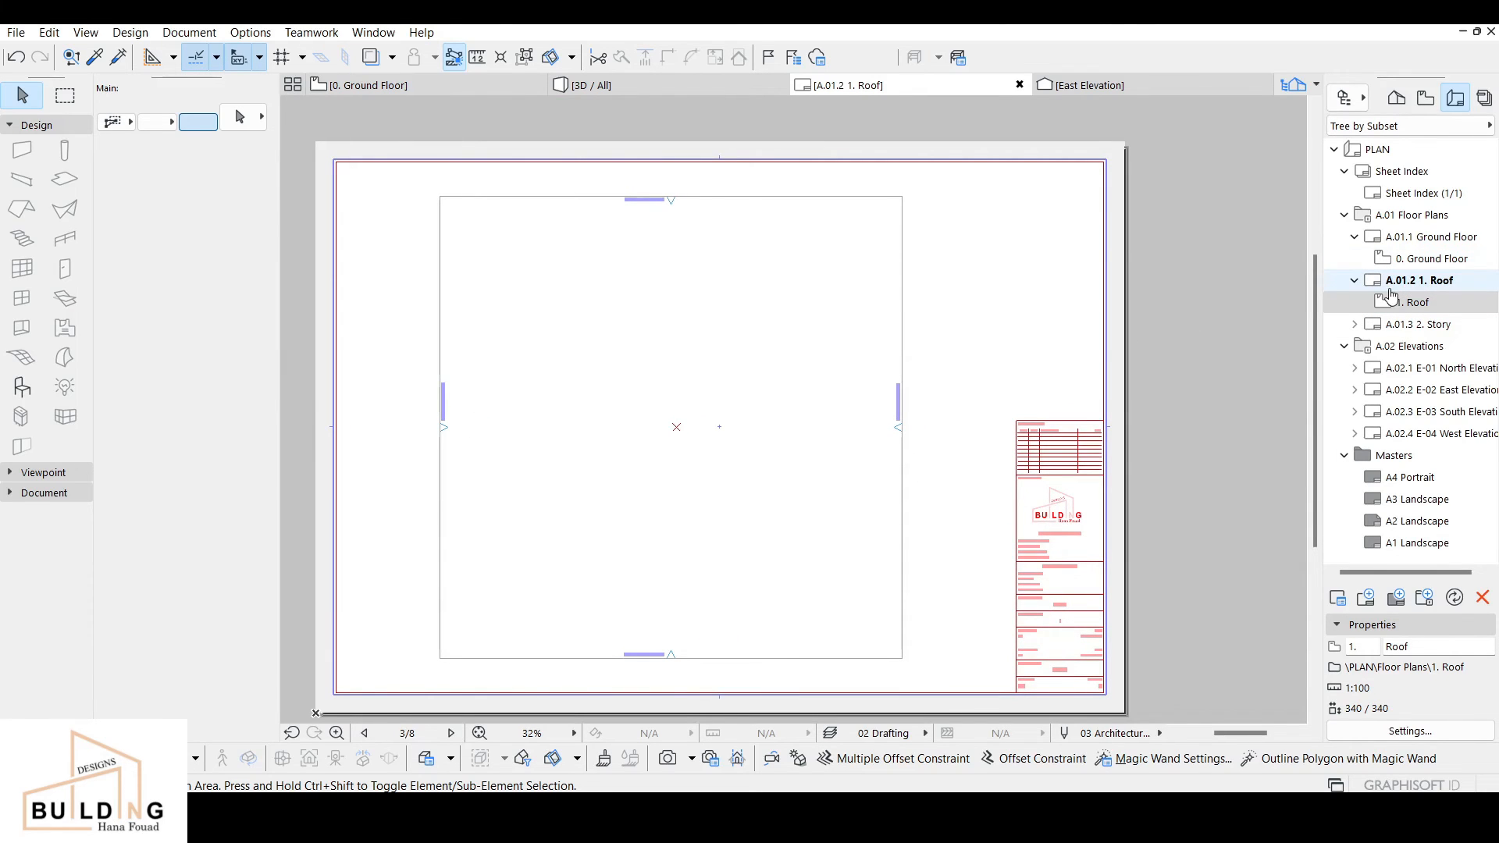
left_click(1389, 304)
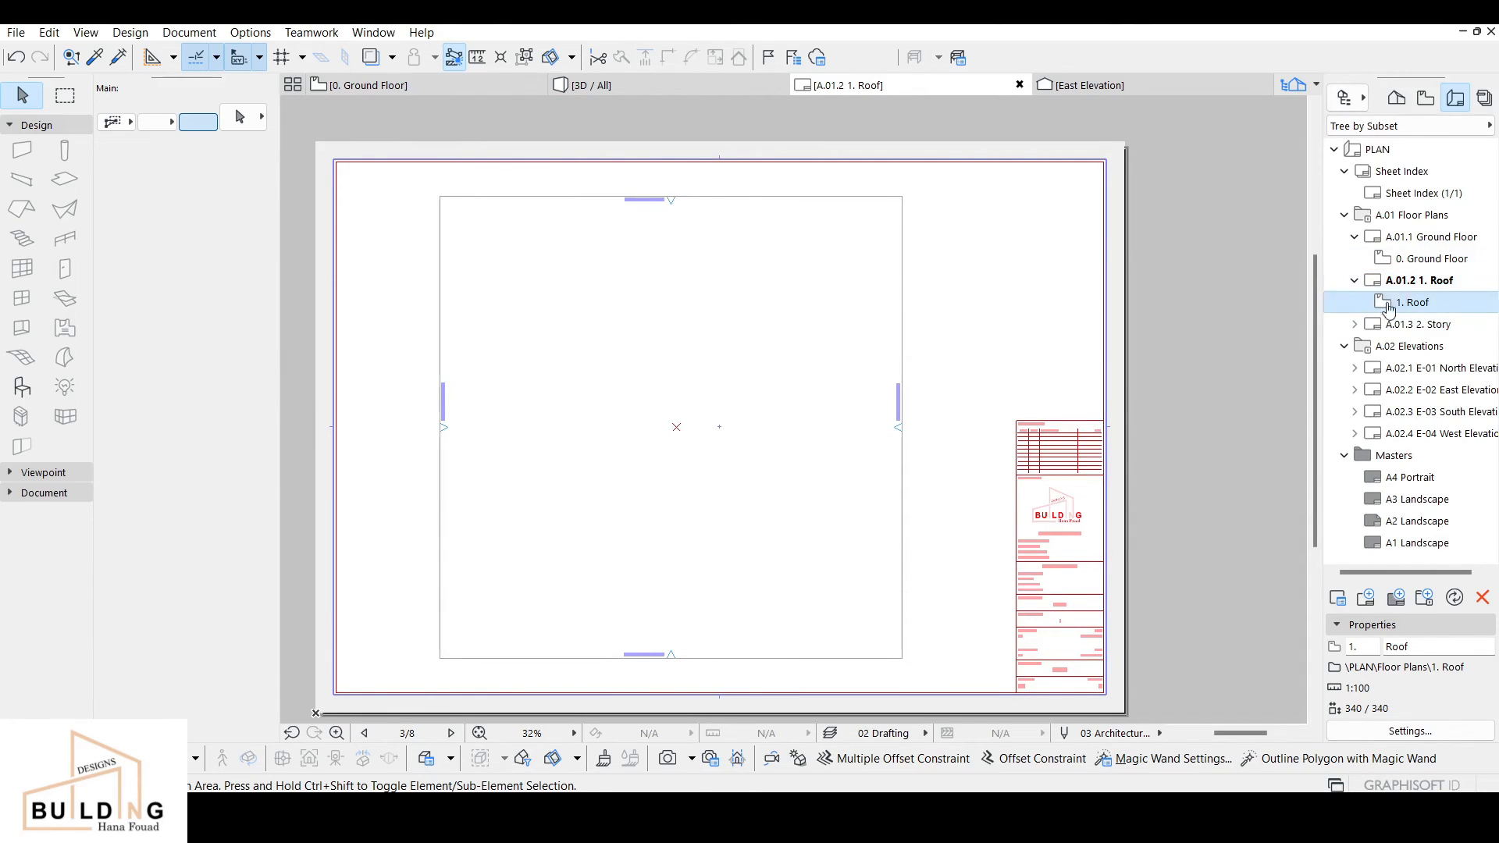
left_click(1355, 323)
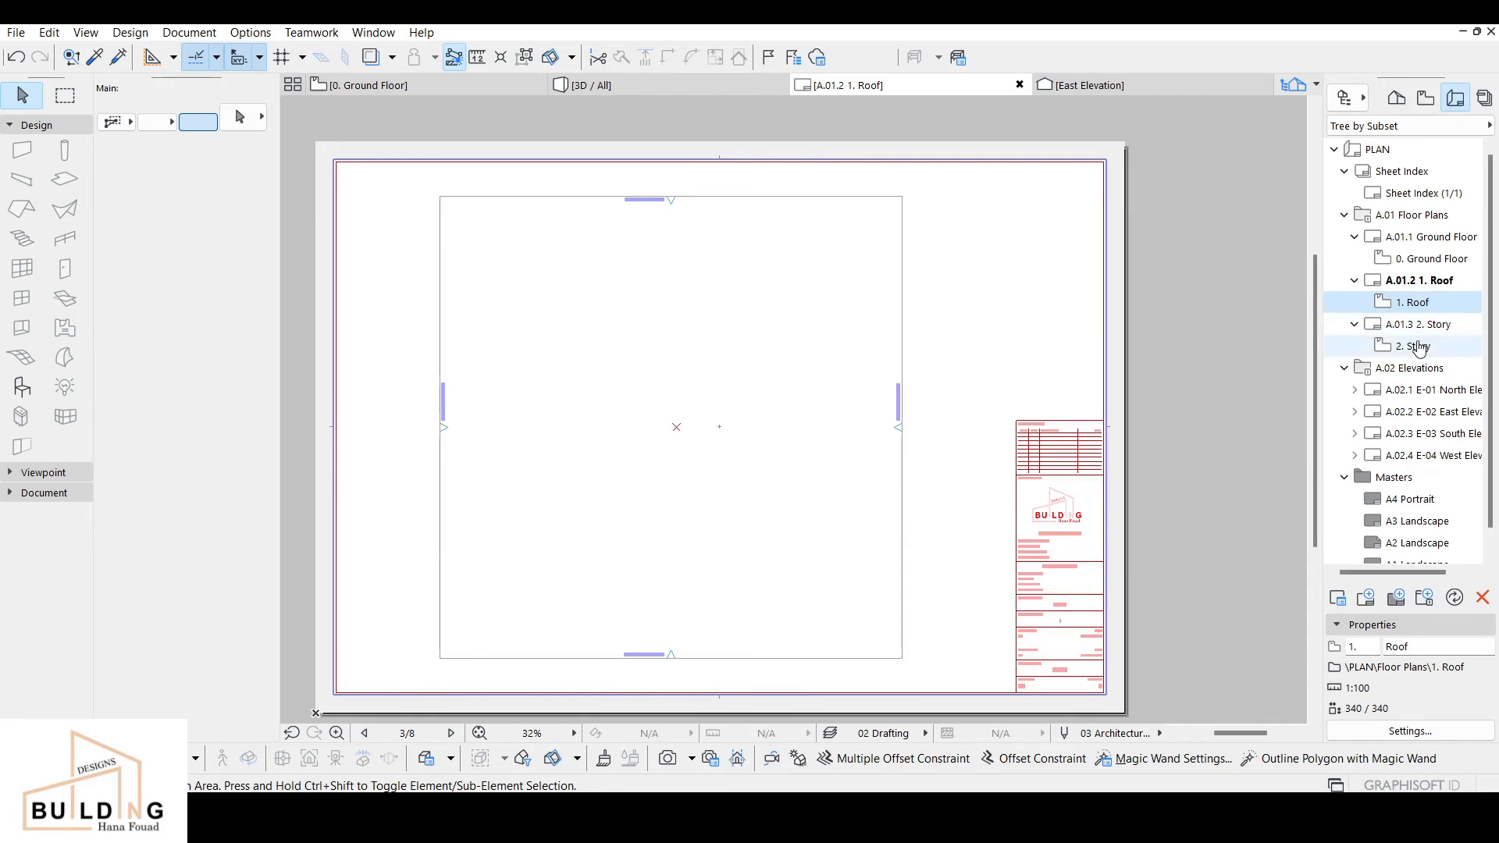
scroll(1435, 326, "down", 1)
right_click(1415, 260)
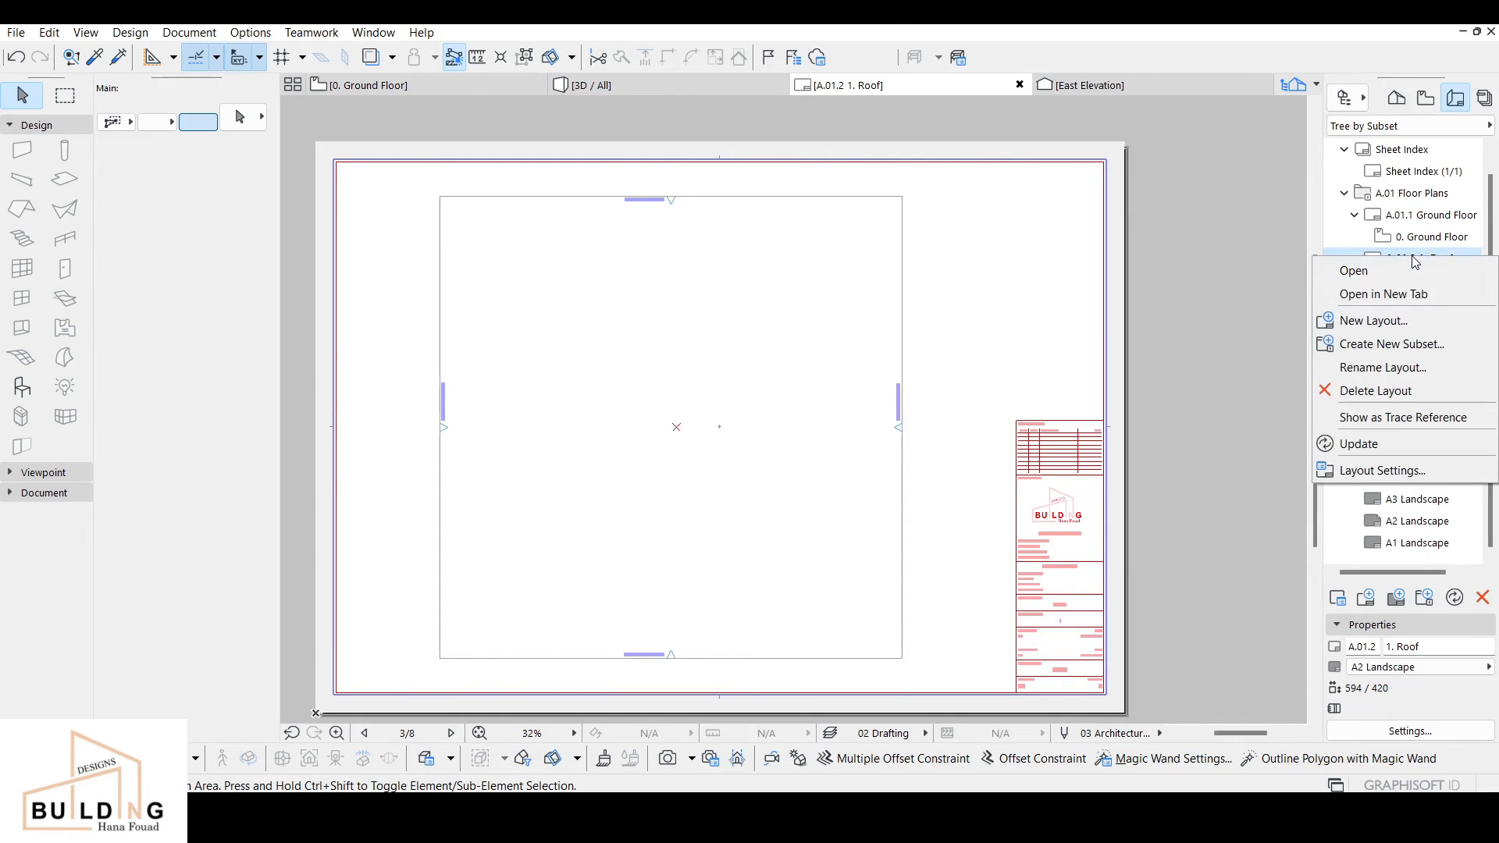
left_click(1412, 295)
left_click(1391, 286)
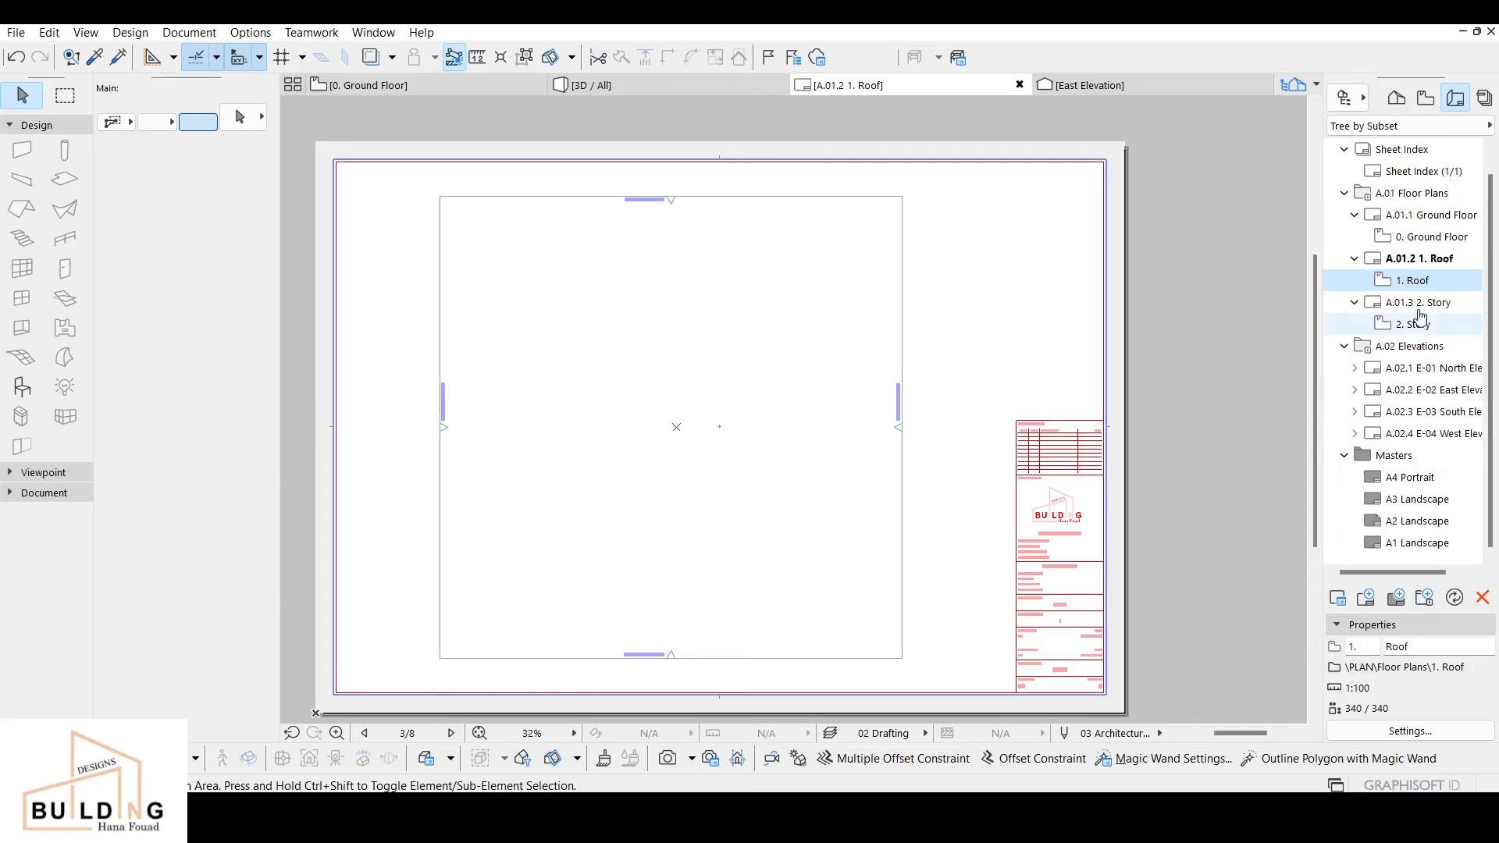
left_click(1413, 390)
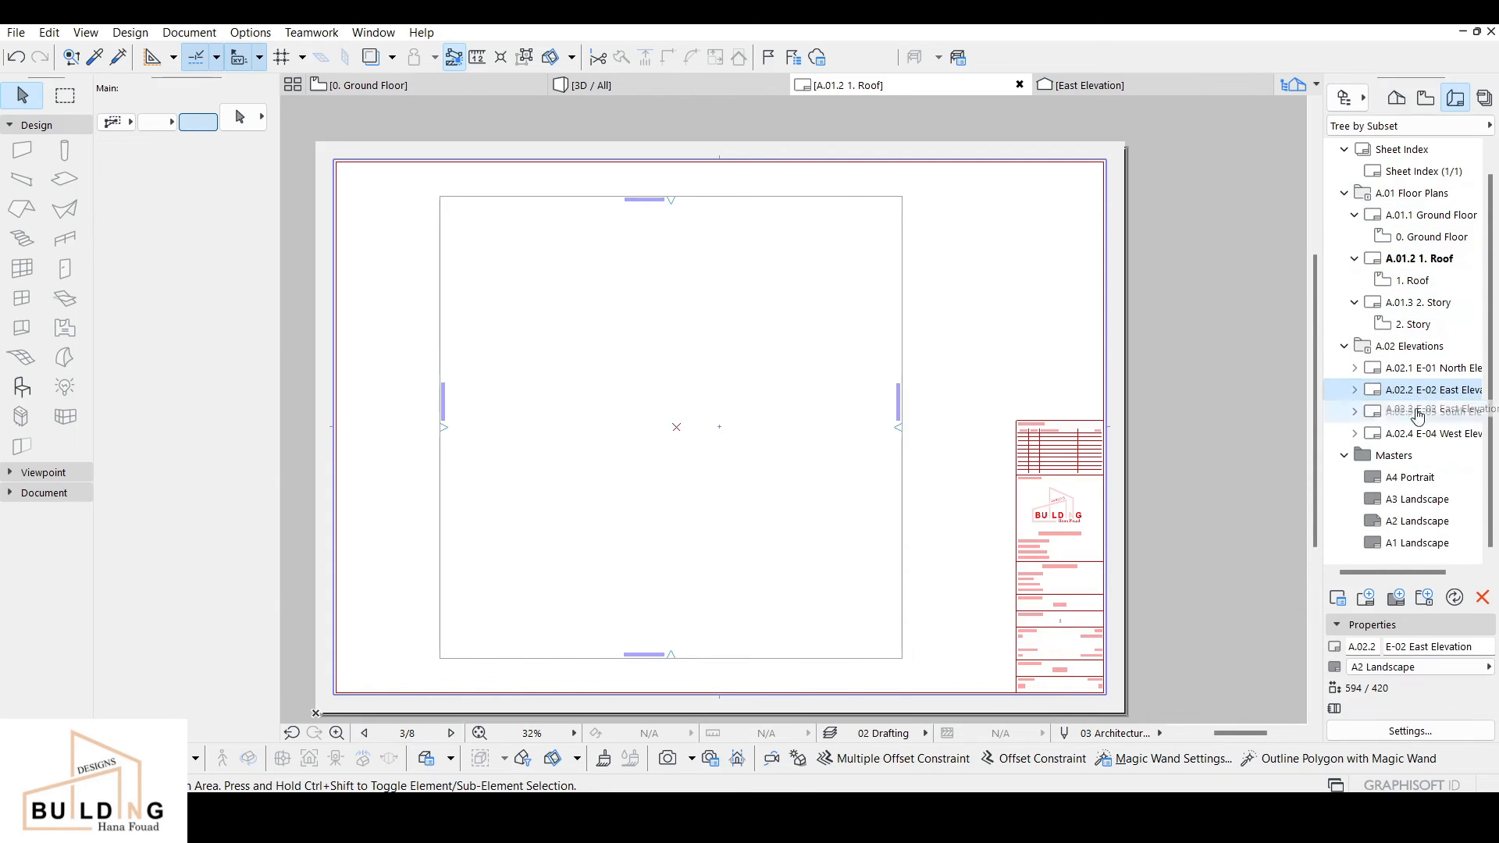
left_click(1410, 480)
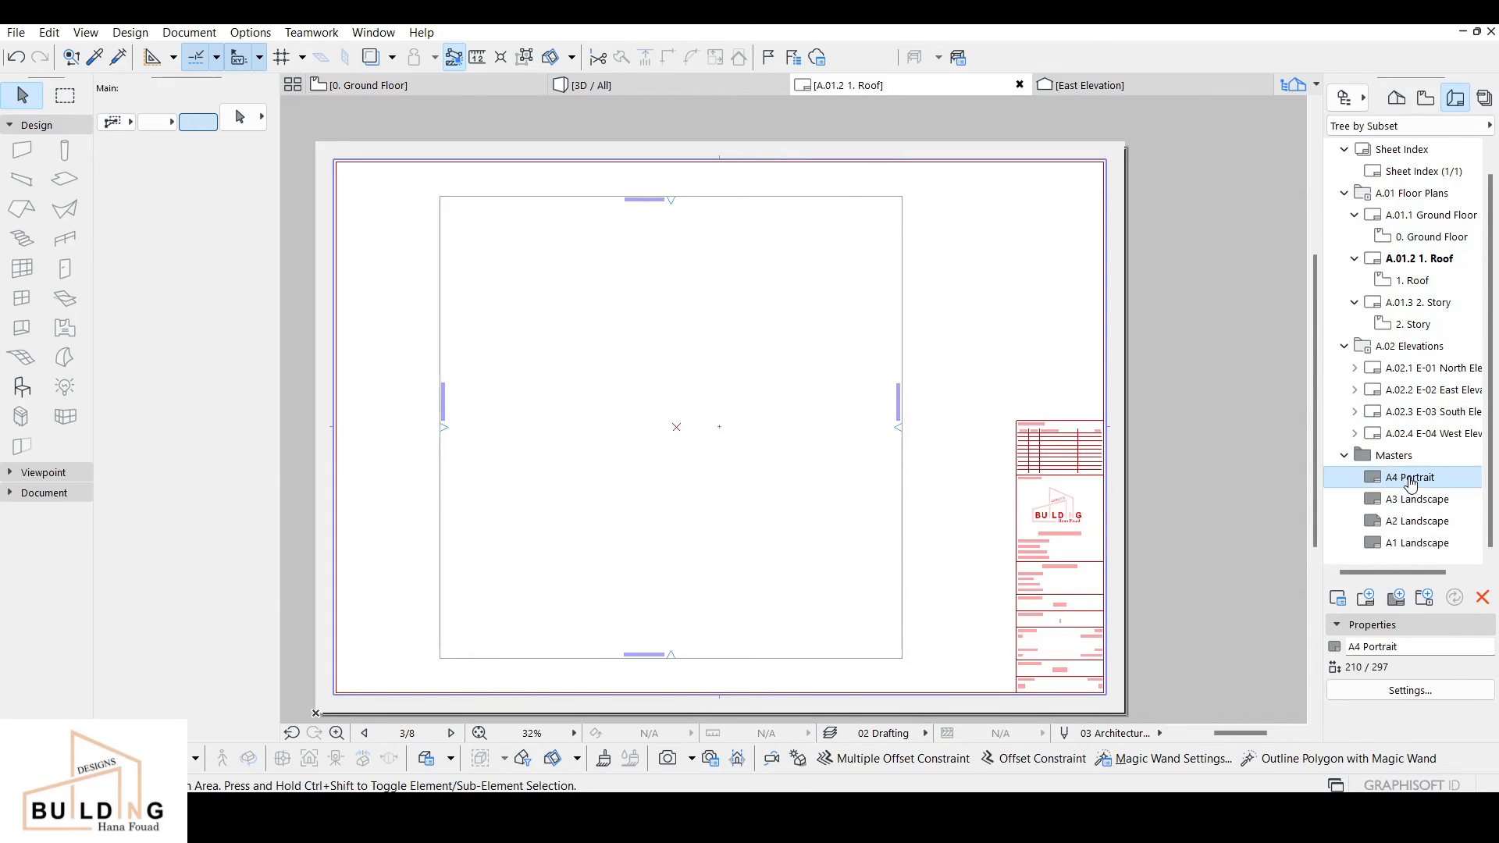
left_click(1356, 260)
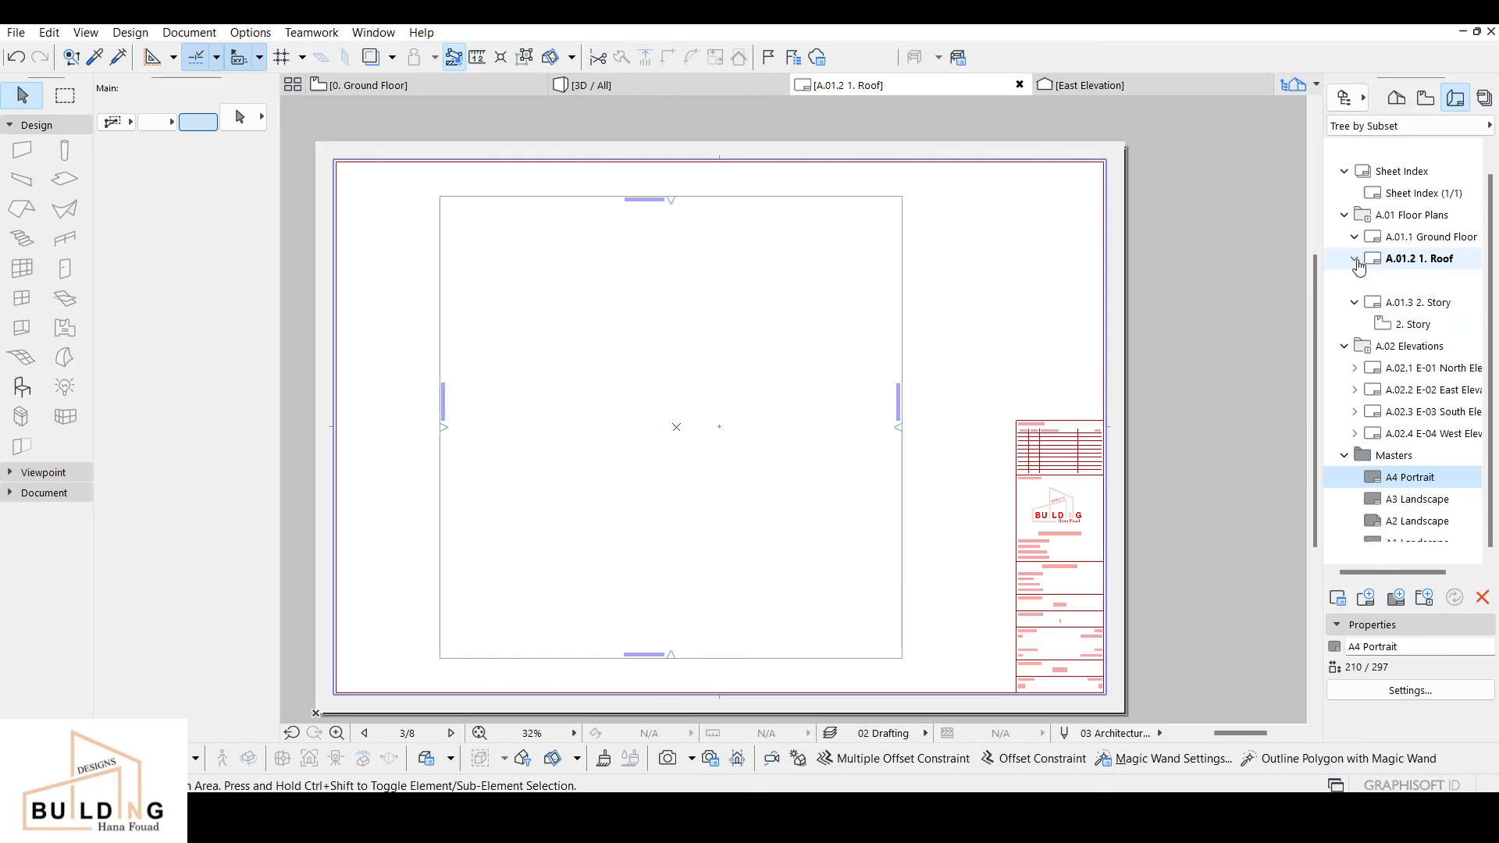
Step: Reopen the A.01.1 Ground Floor layout and examine its floor plan
double_click(1425, 237)
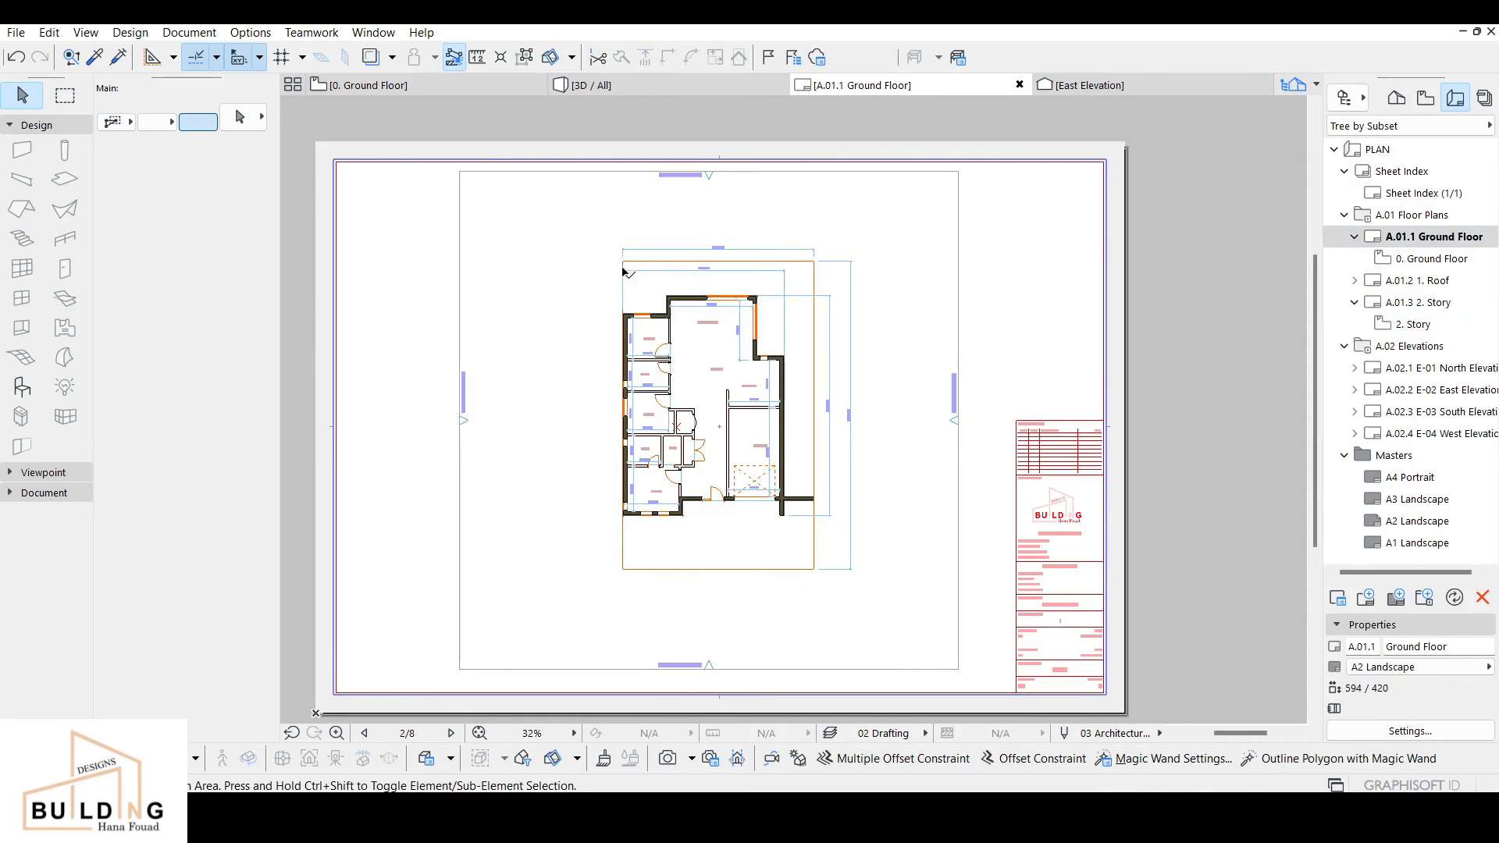
scroll(679, 423, "up", 5)
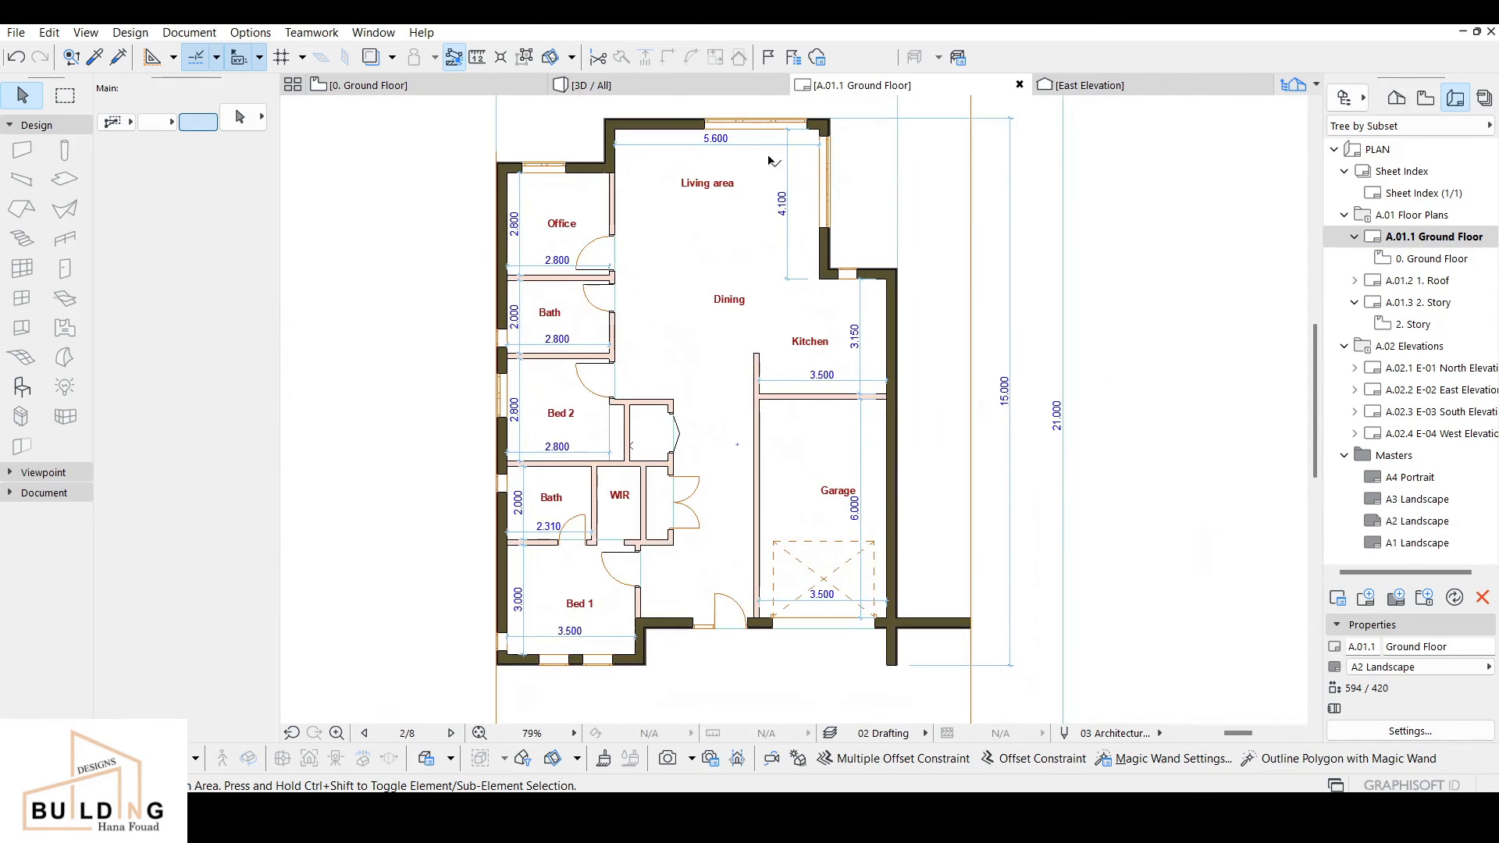
scroll(544, 506, "down", 5)
Step: Organize the layout book by master and reassign the A.01.1 Ground Floor layout to the A4 Portrait master
left_click(1373, 126)
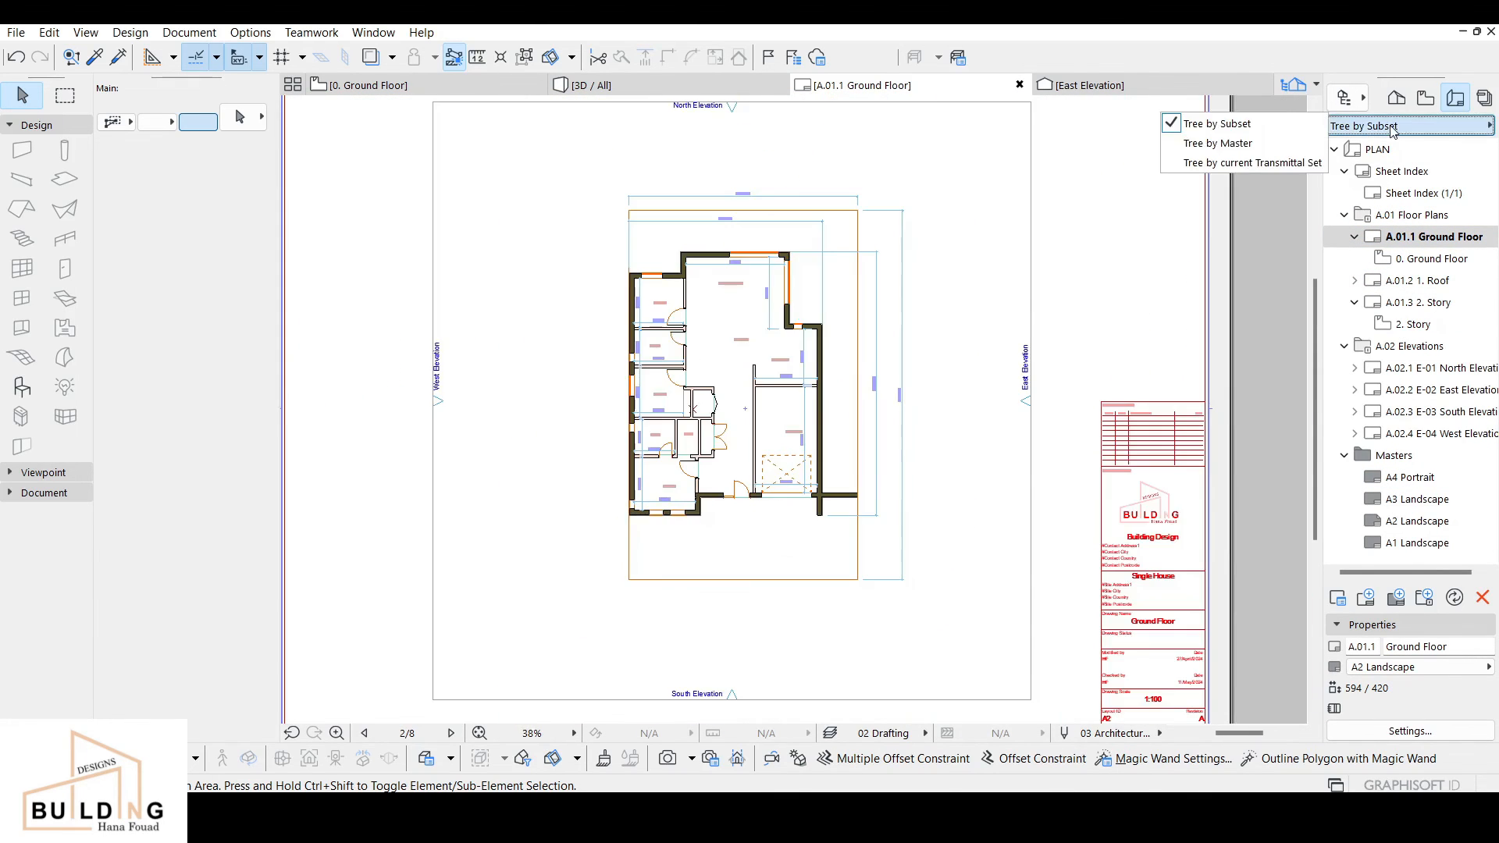
left_click(1215, 146)
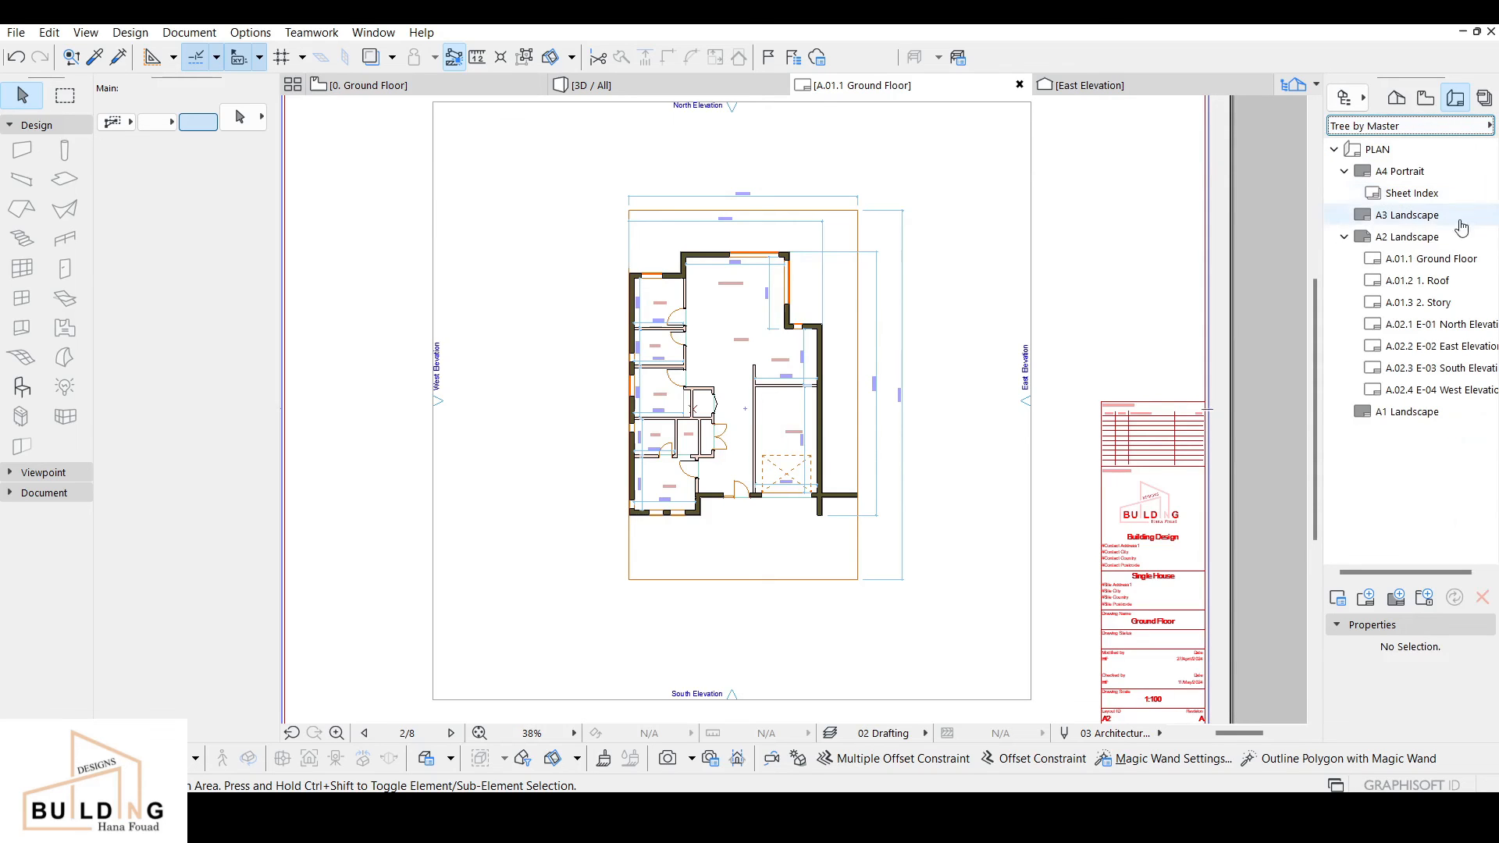
left_click_drag(1430, 262, 1419, 177)
Step: Move the Ground Floor drawing onto the A4 sheet so the plan and its dimensions lie within the border
scroll(780, 343, "down", 4)
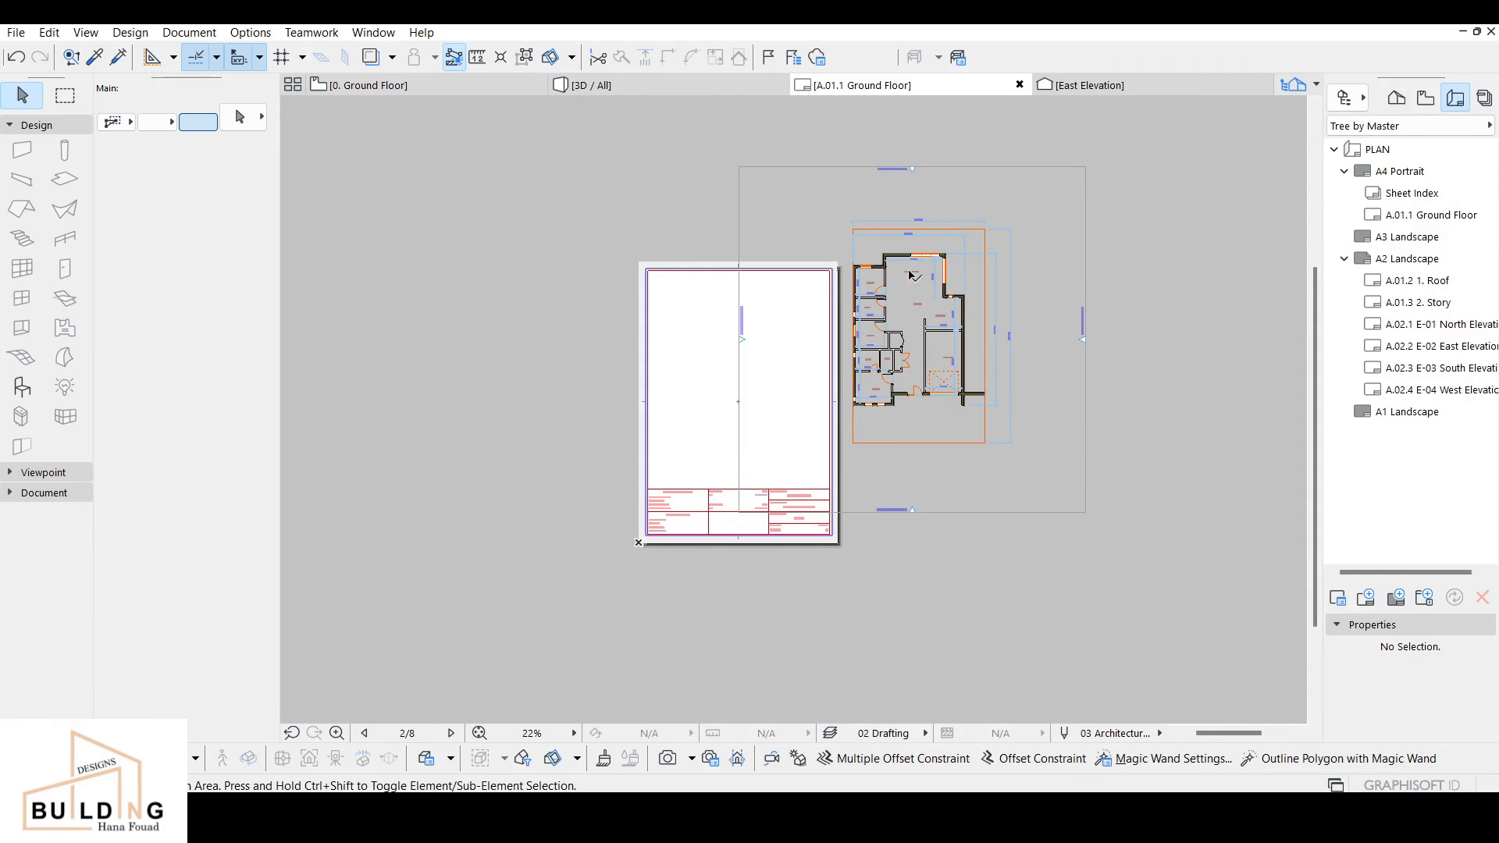
left_click(919, 334)
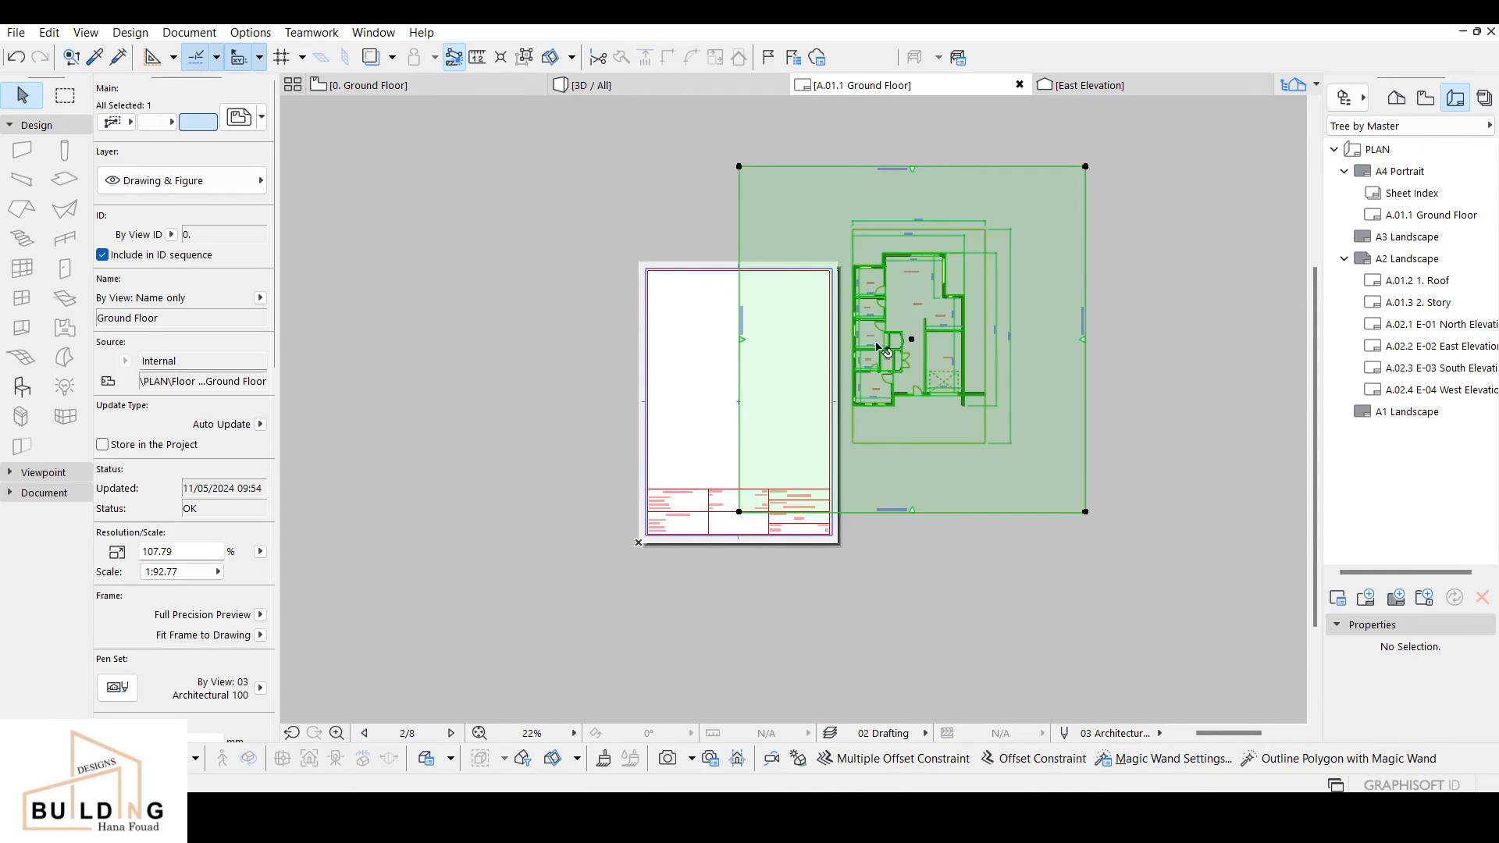
left_click(915, 327)
left_click(765, 394)
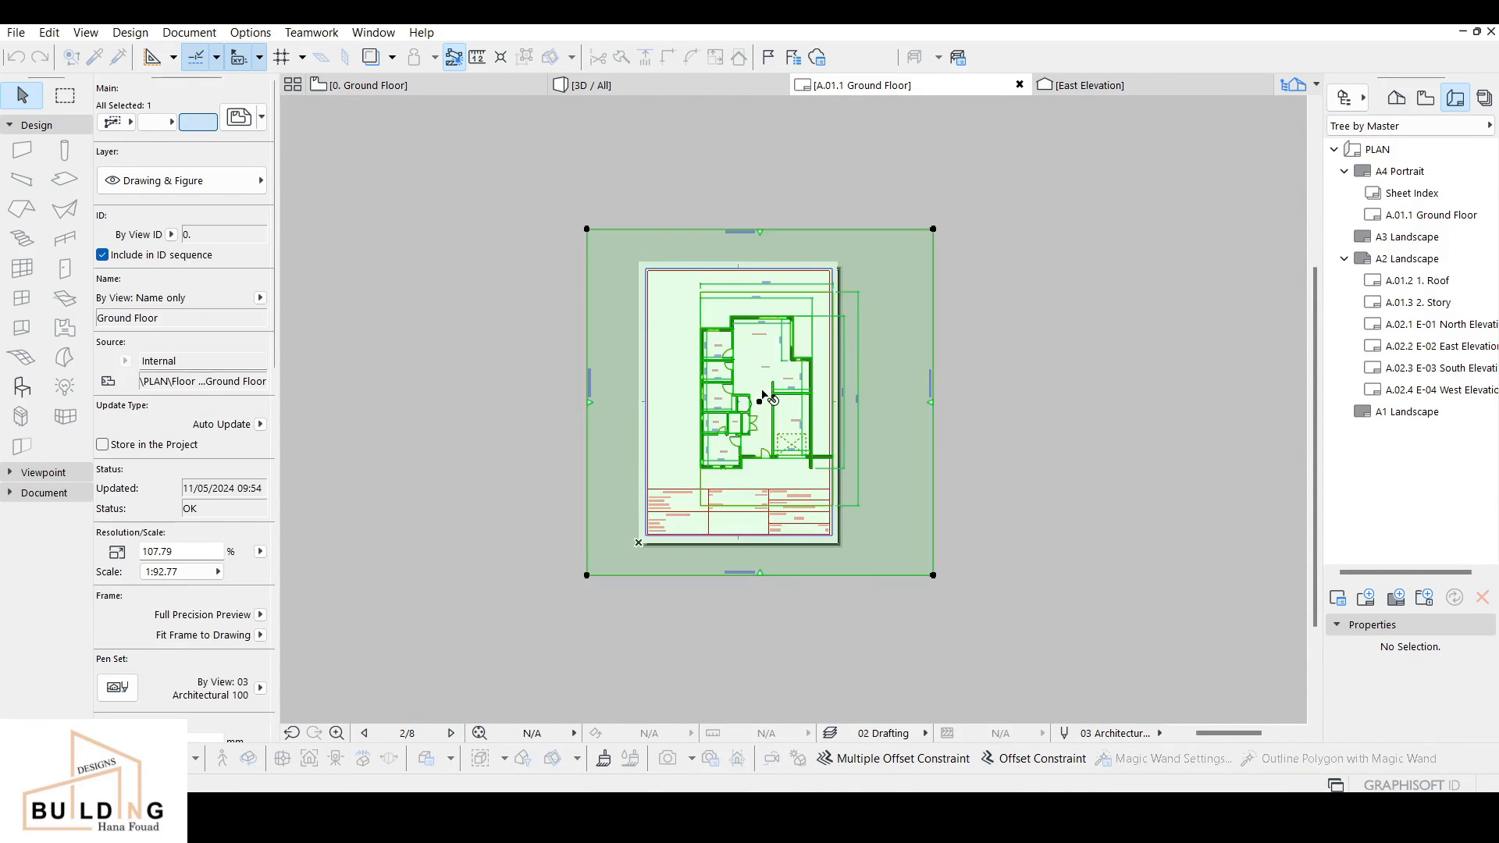
left_click(758, 401)
left_click(722, 394)
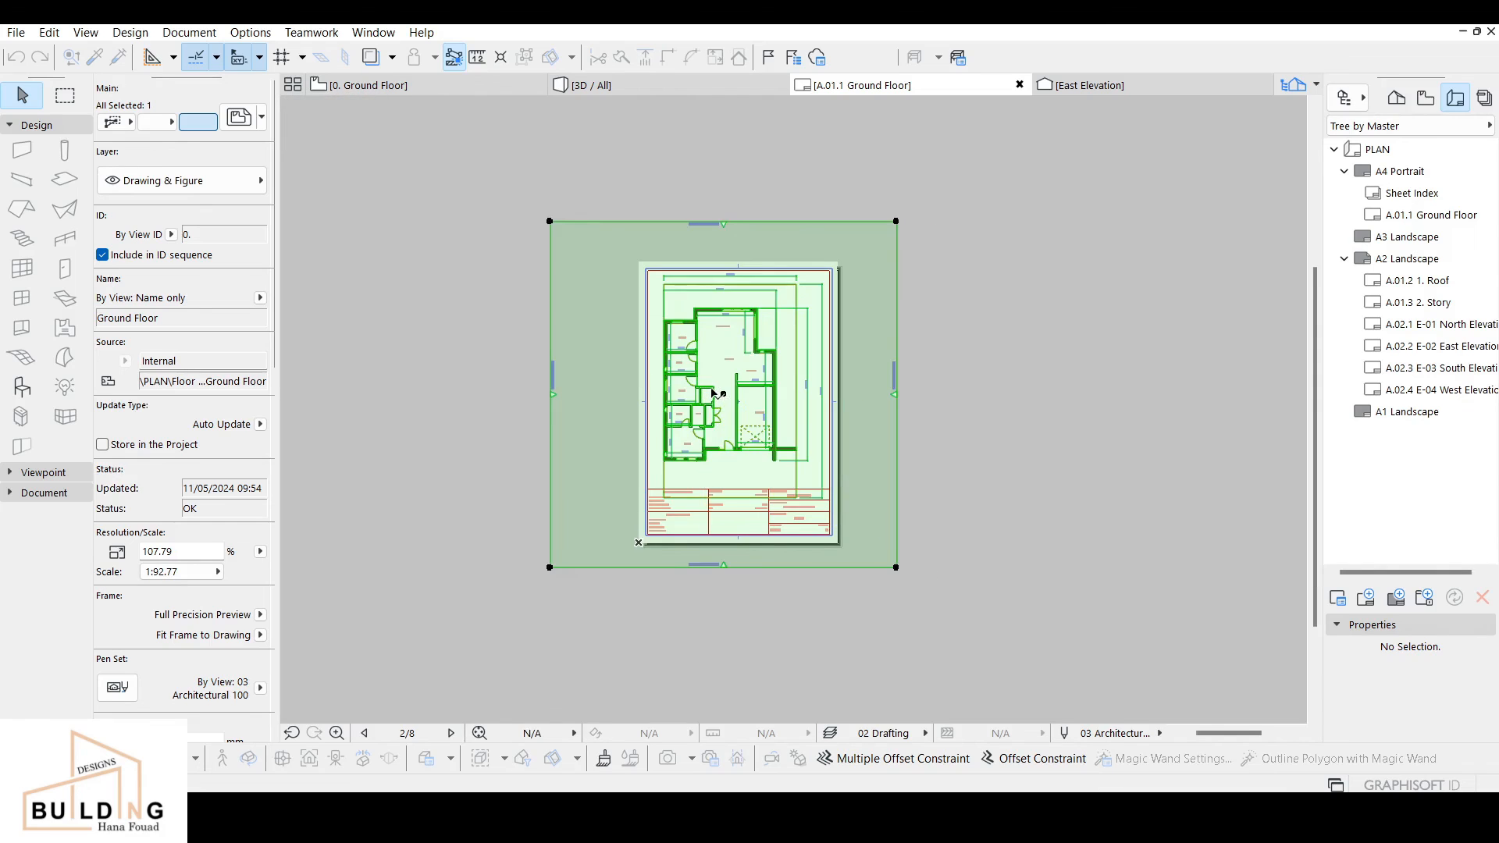
Step: Shrink the Ground Floor drawing from its frame corner so the plan fits above the A4 title block
scroll(770, 463, "up", 2)
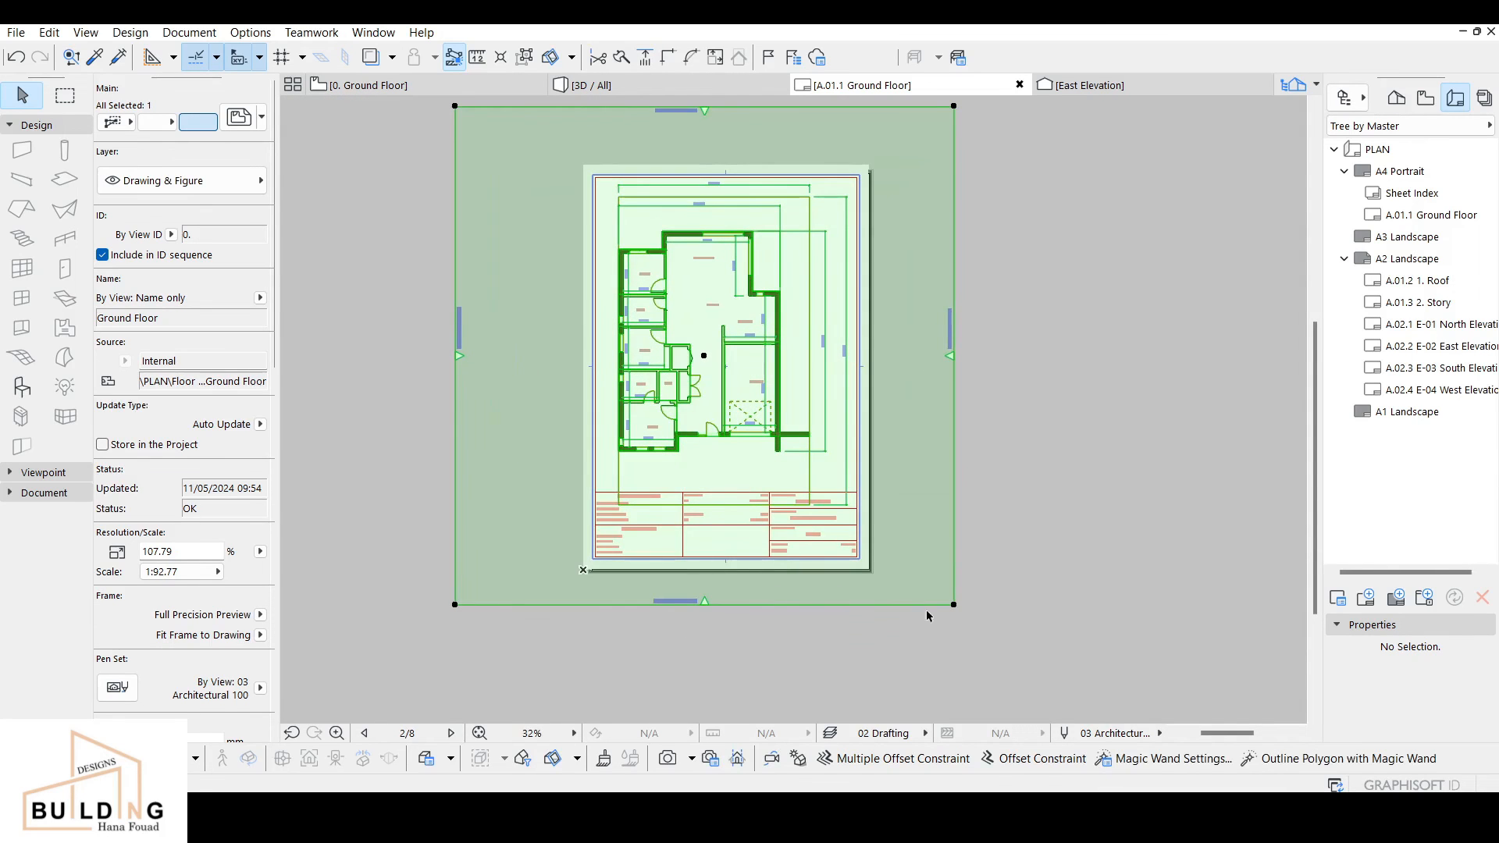
left_click(958, 616)
left_click(954, 608)
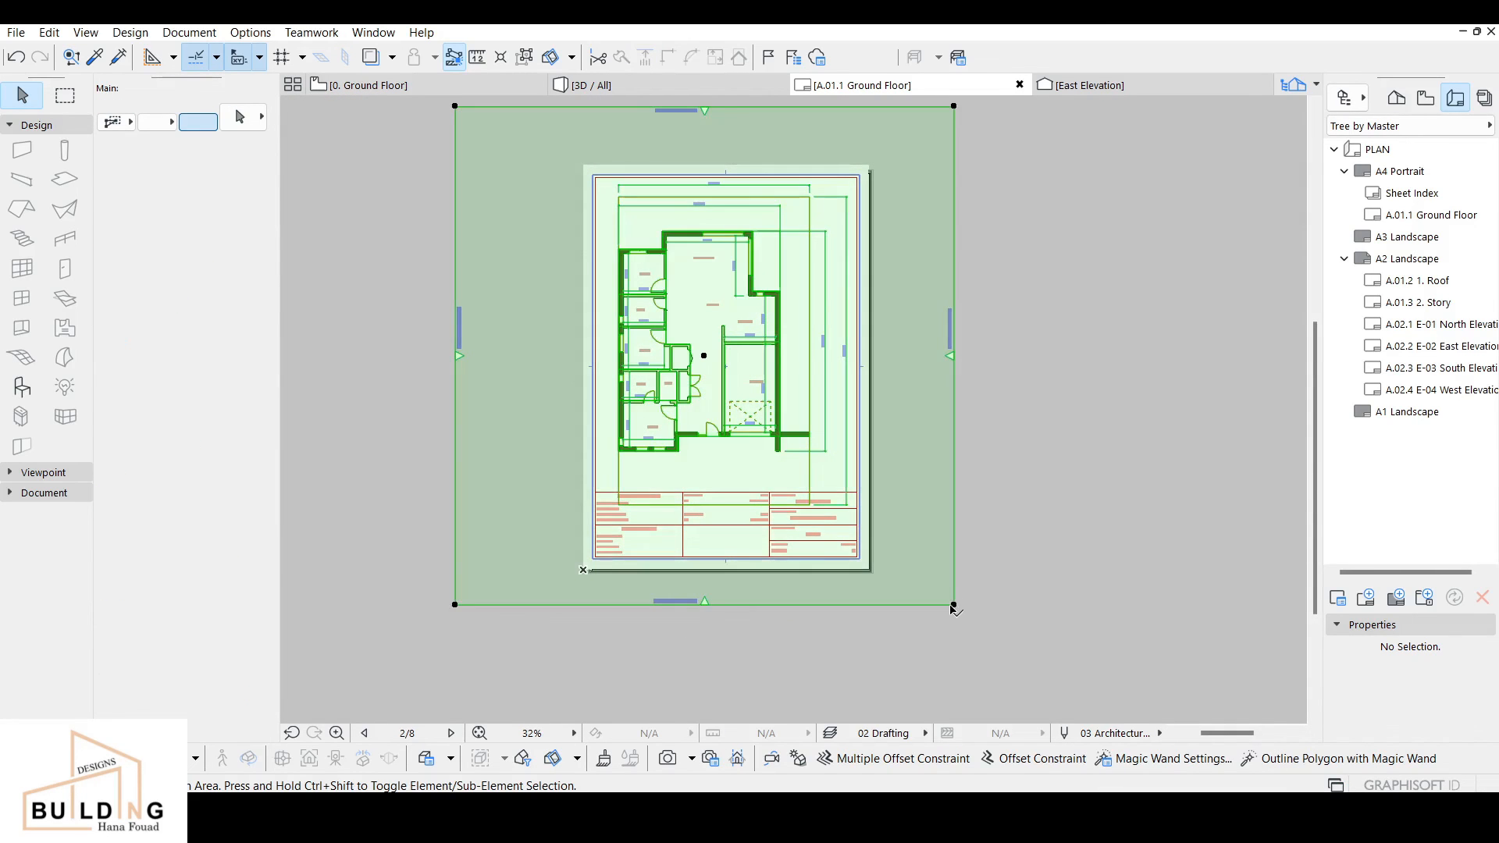
left_click(954, 605)
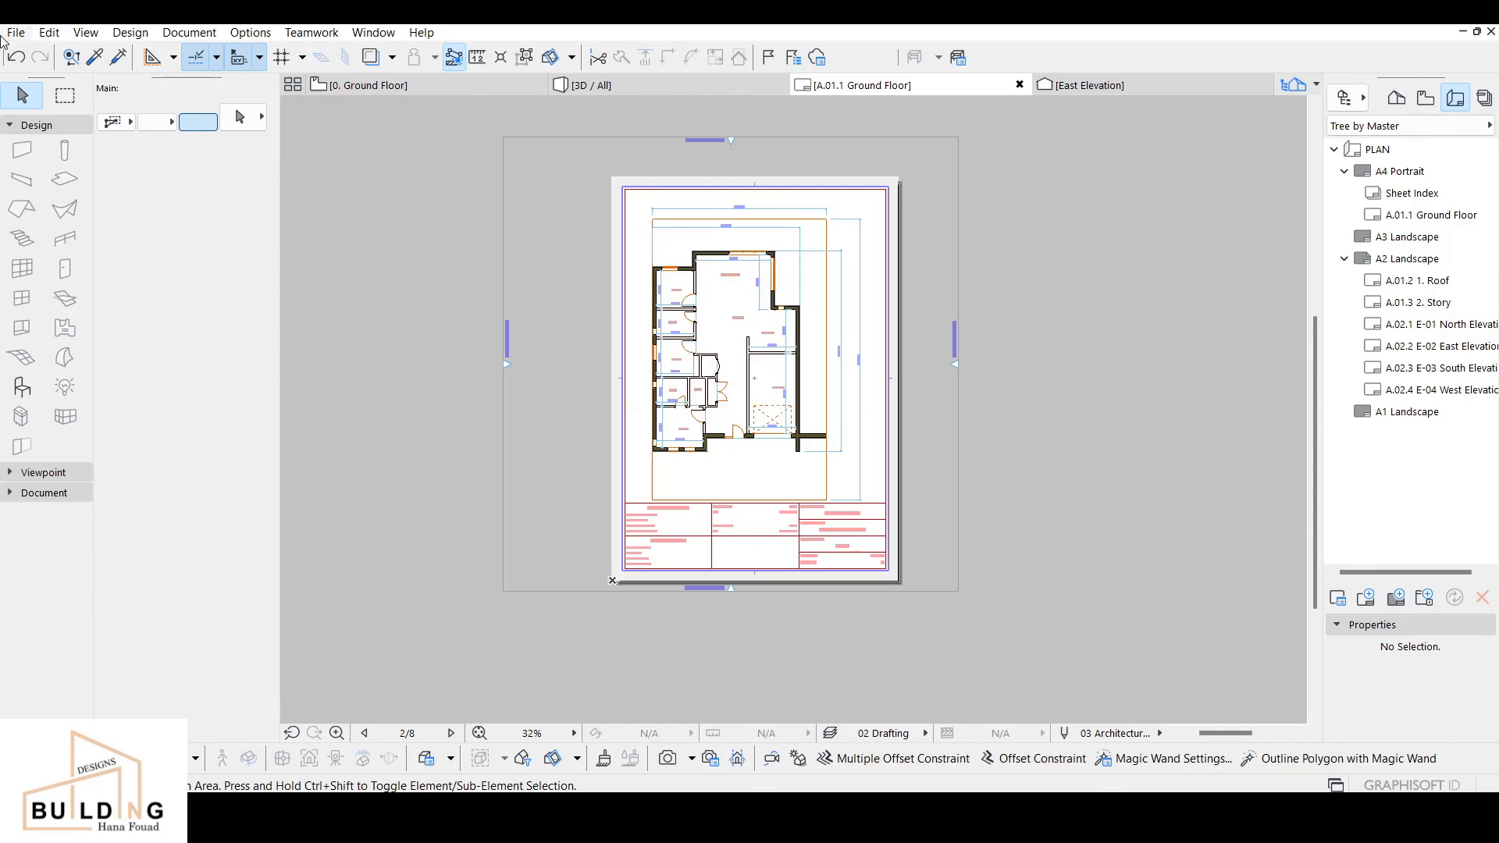
Step: Print the entire Ground Floor layout at 600 dpi and 100% size to a PDF document named single House
left_click(21, 28)
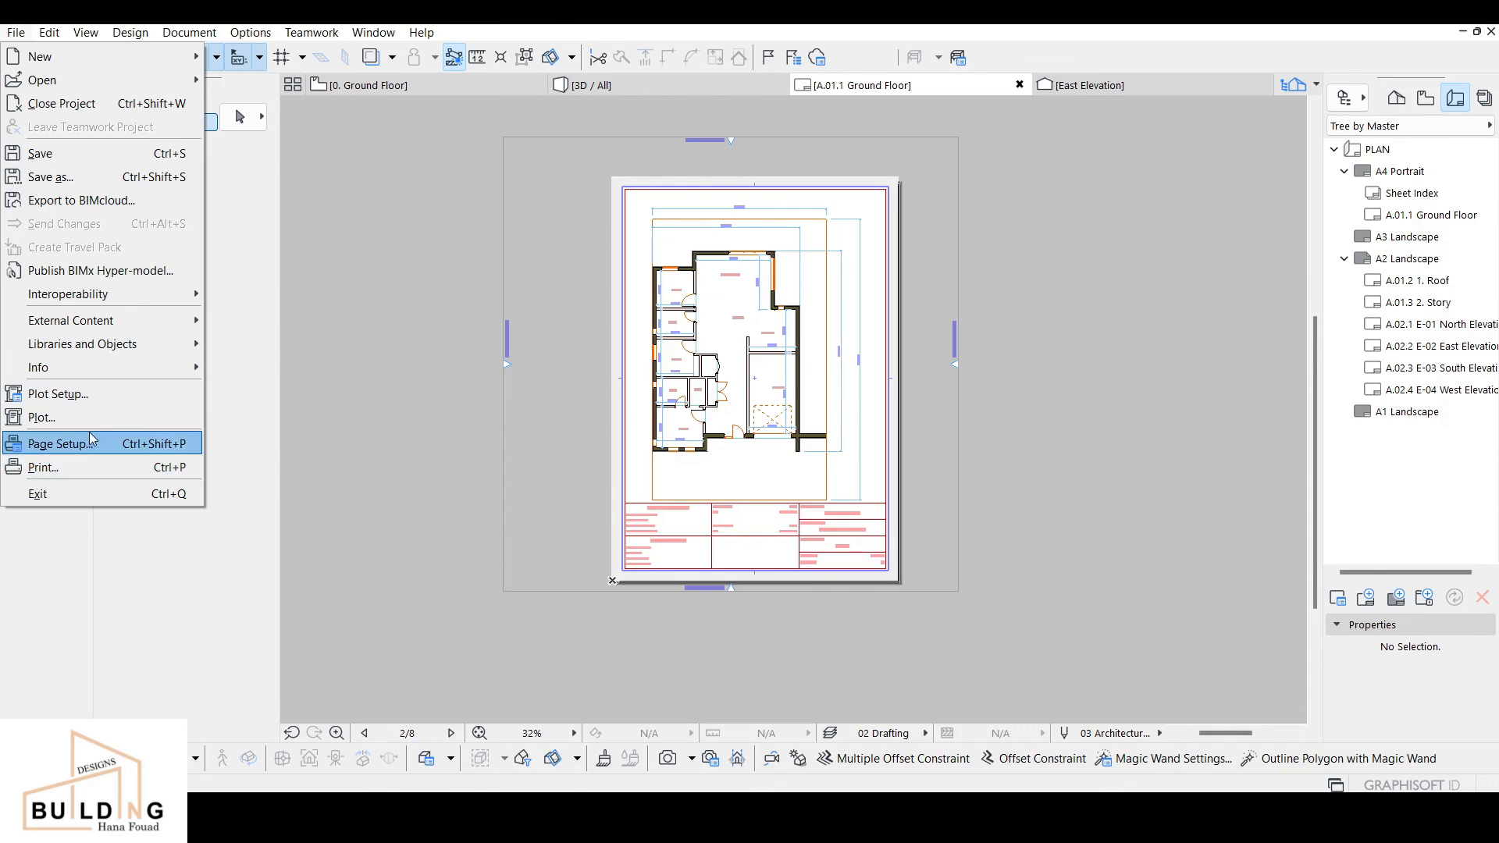
left_click(78, 466)
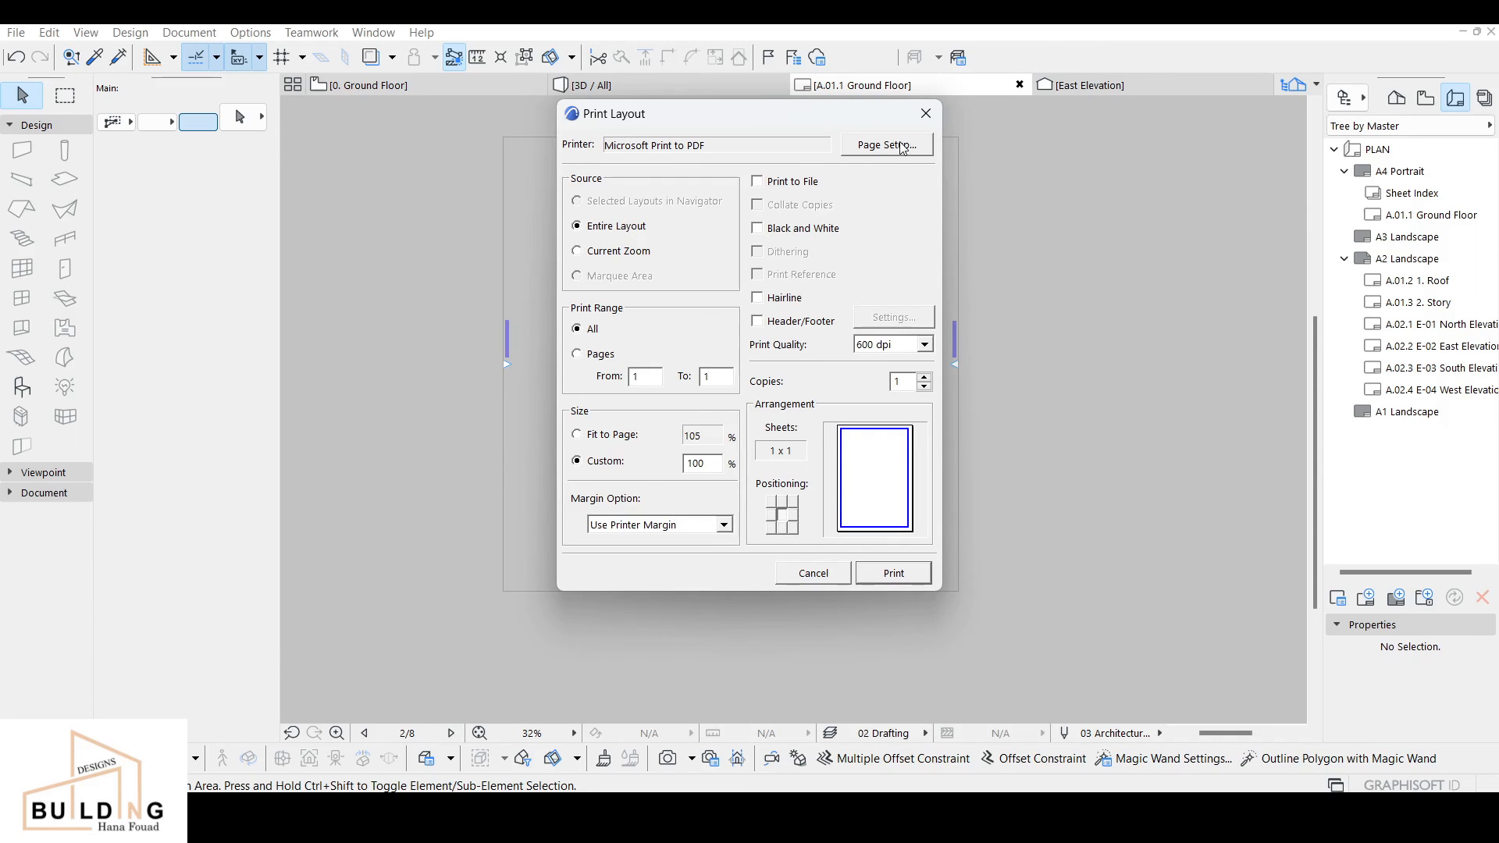
left_click(925, 344)
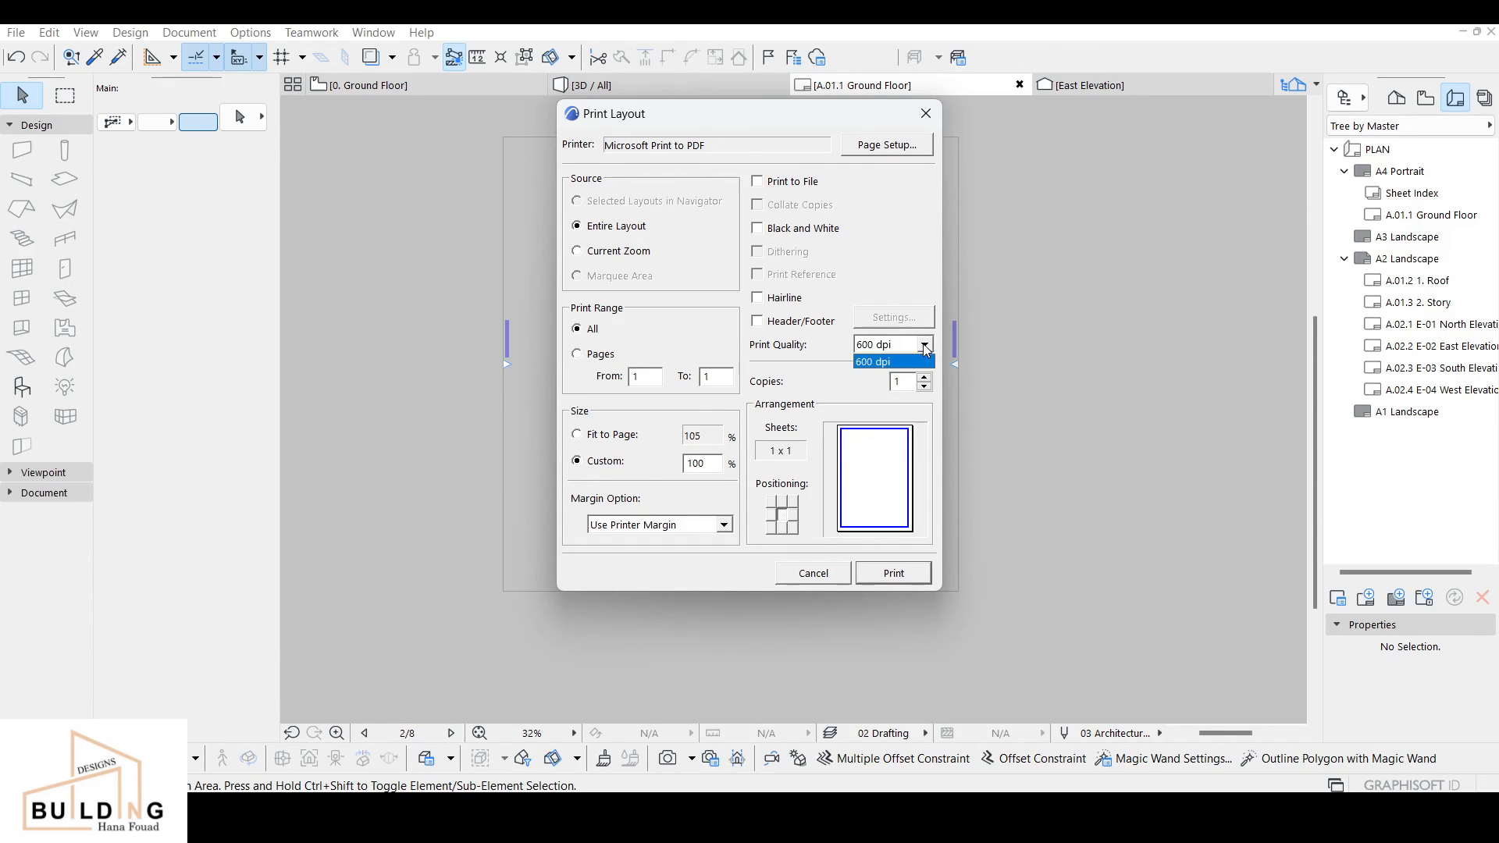
left_click(886, 360)
left_click(894, 573)
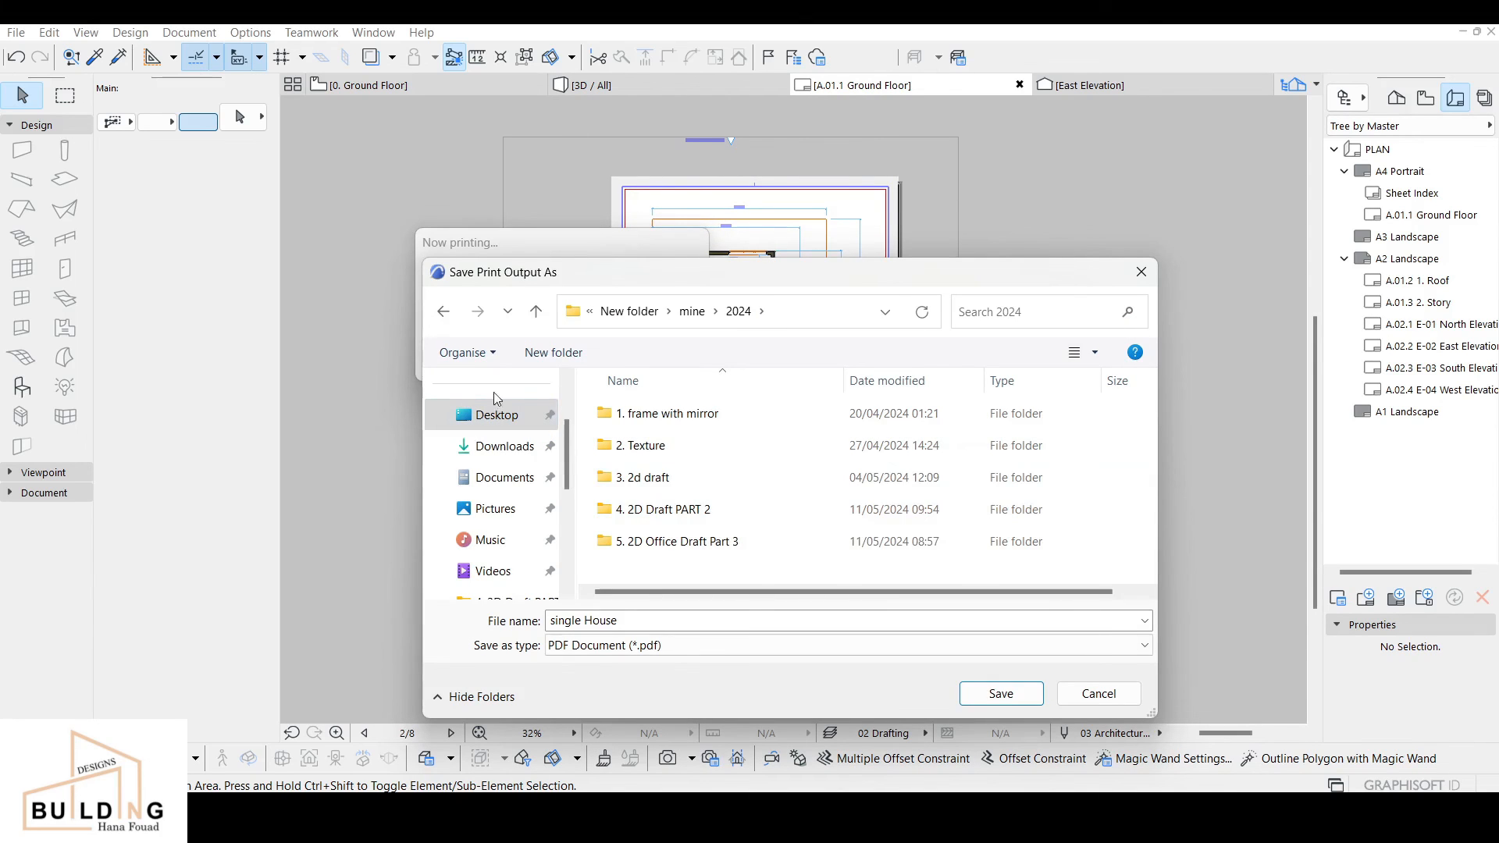
left_click(999, 695)
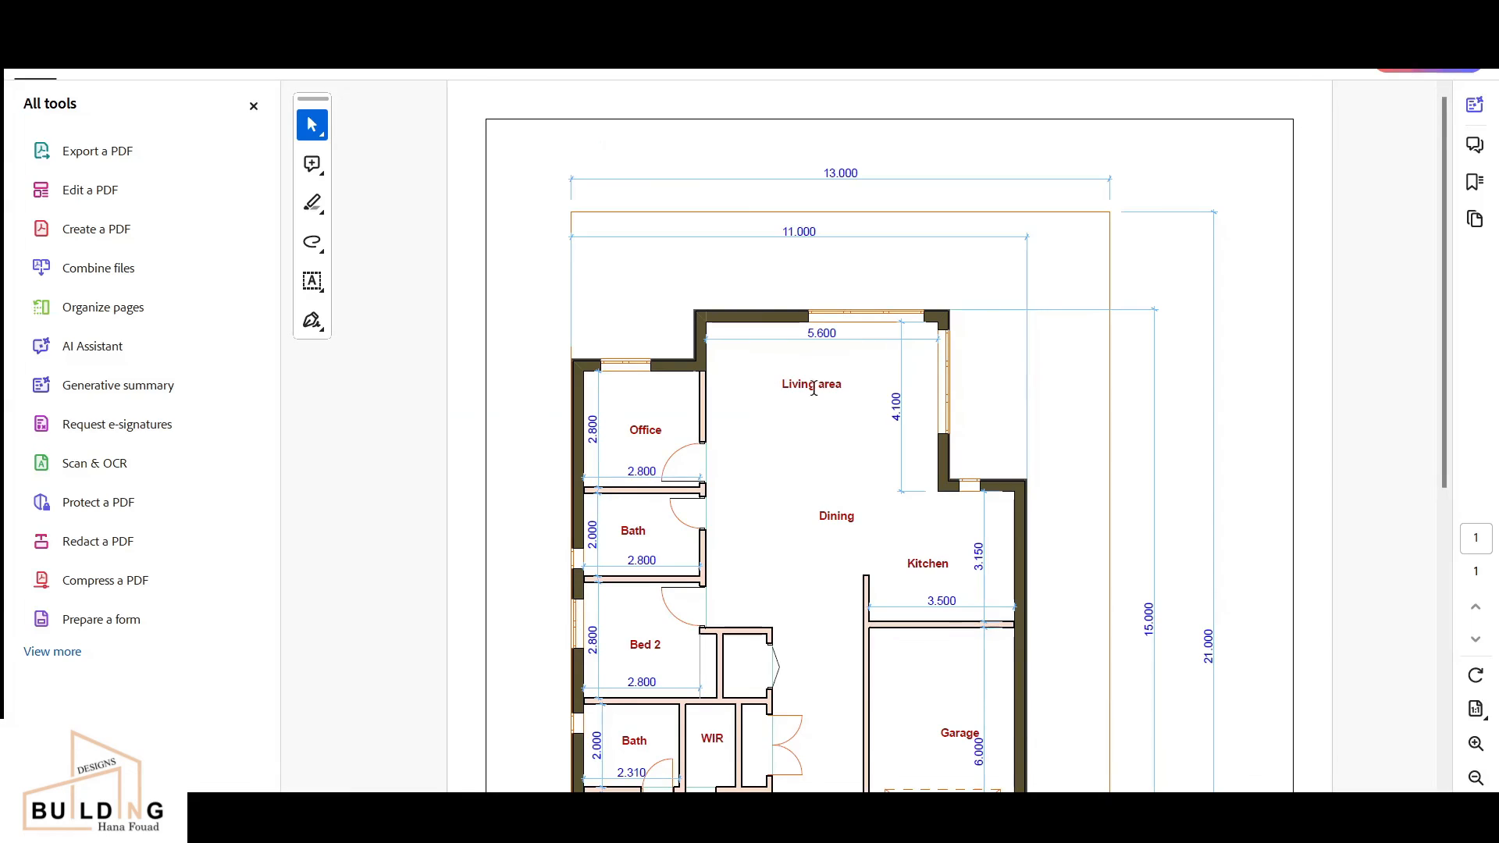
Step: Examine the printed Ground Floor PDF, checking the floor plan, its dimensions and the title block on the A4 sheet
scroll(820, 393, "up", 2, "ctrl")
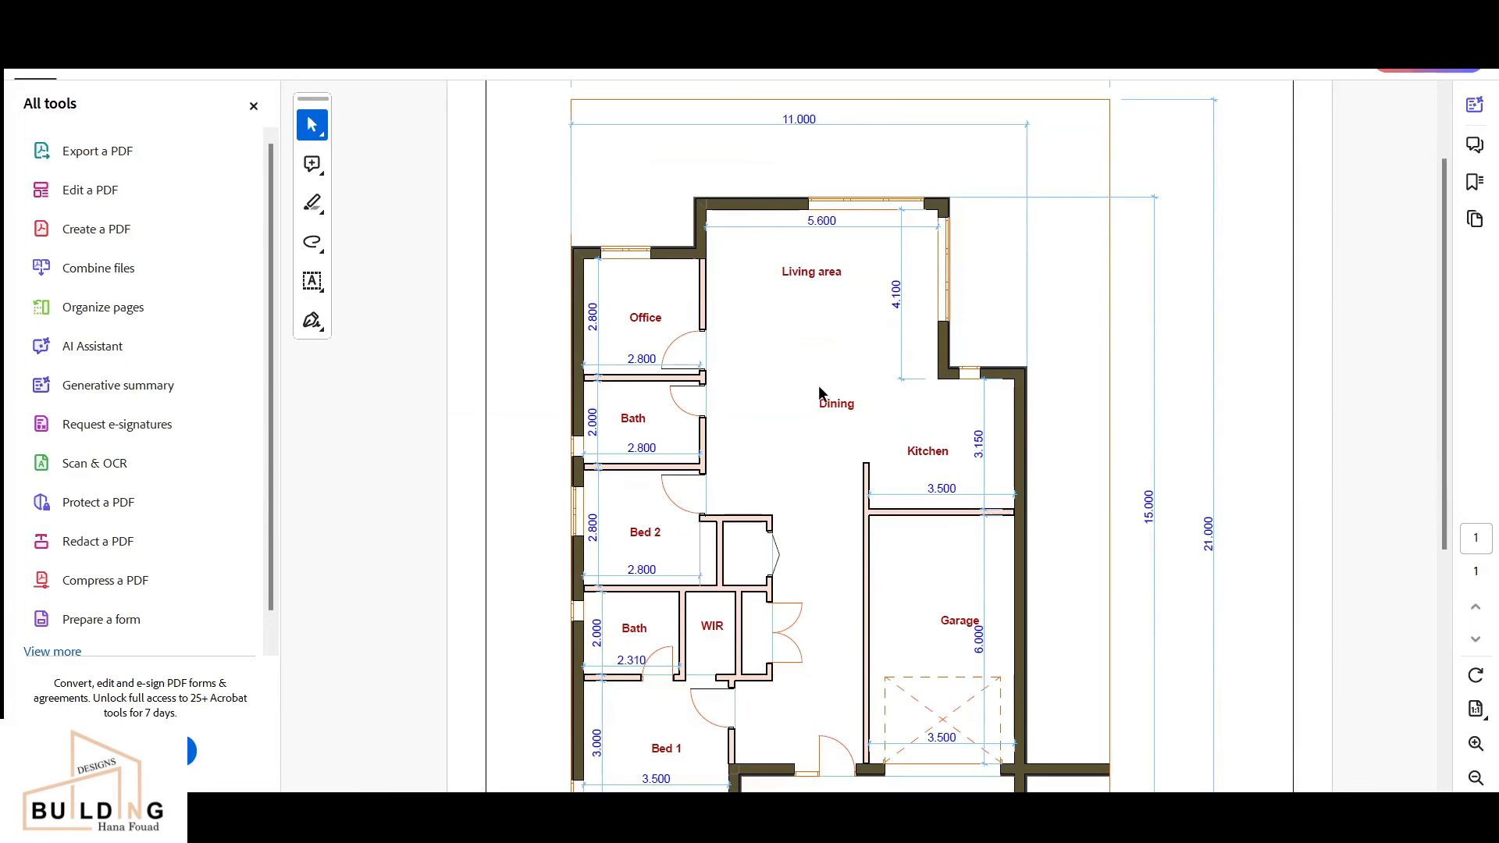
scroll(819, 387, "up", 2)
scroll(822, 392, "down", 6)
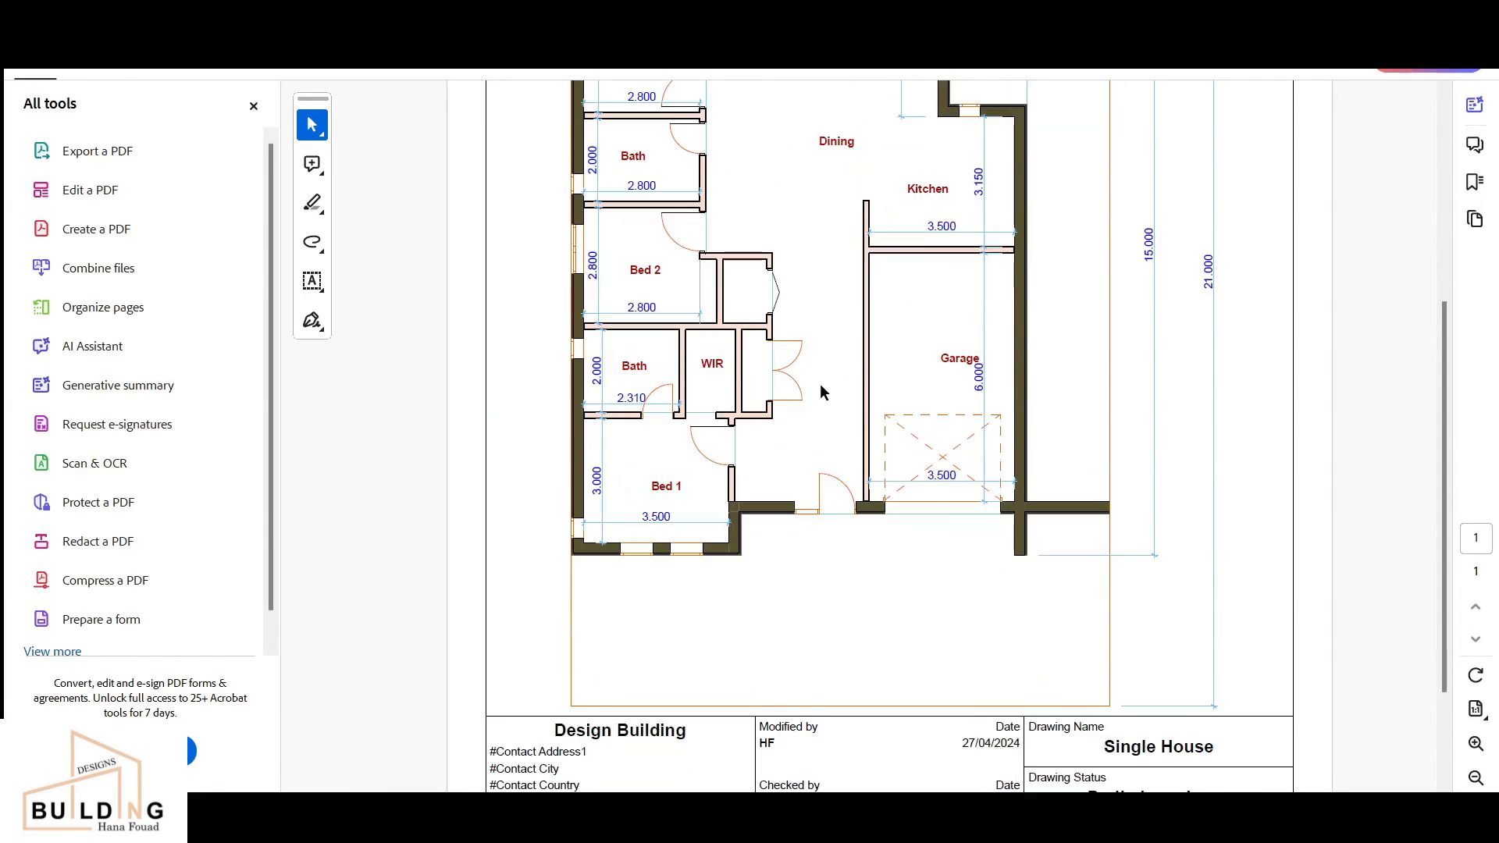
scroll(820, 386, "down", 3)
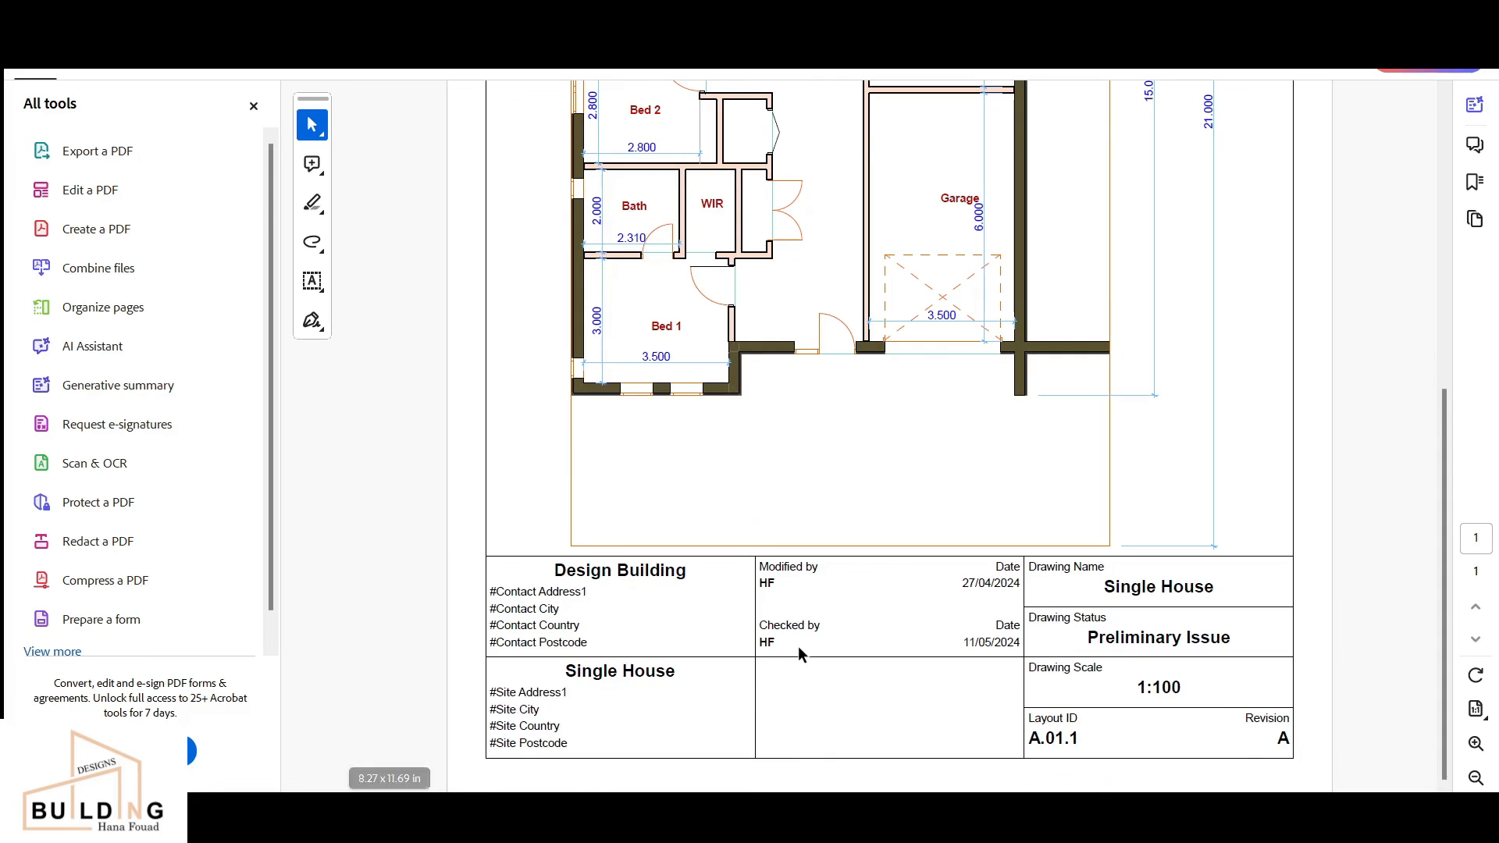
scroll(798, 649, "up", 10)
scroll(799, 658, "down", 5)
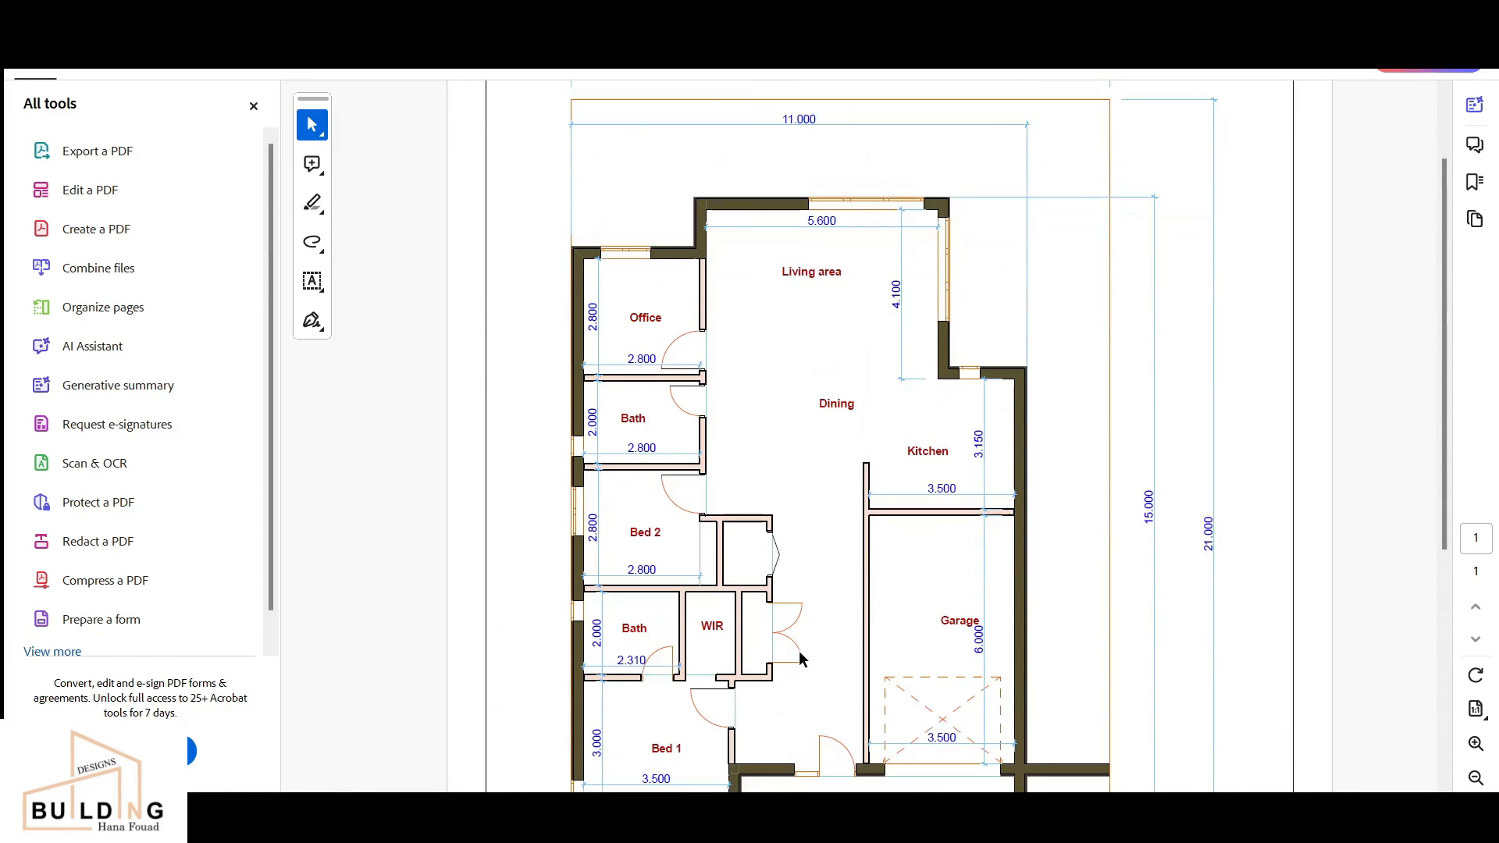
scroll(822, 626, "down", 2, "ctrl")
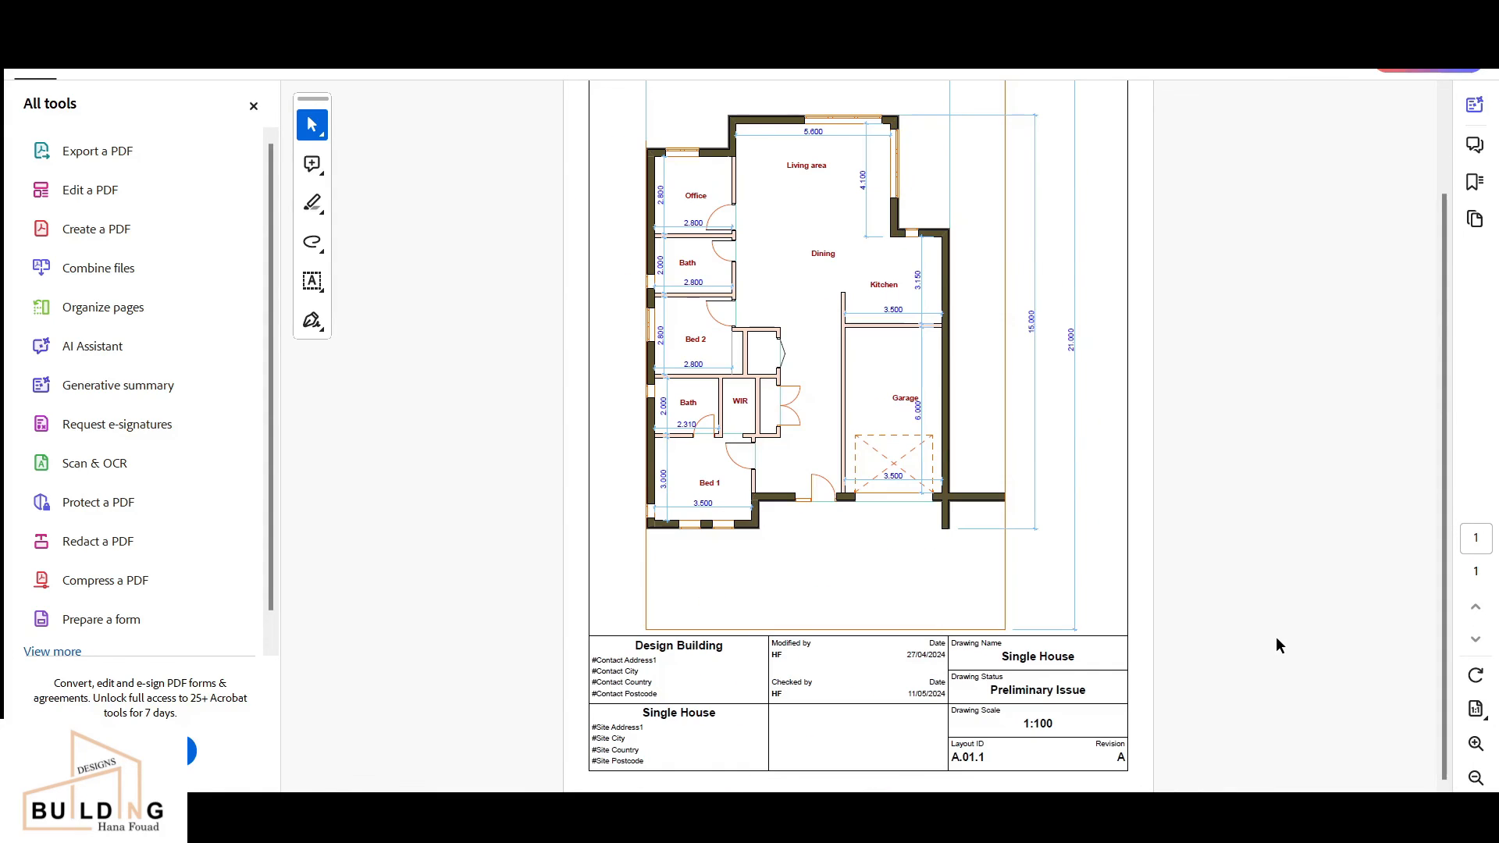
scroll(737, 536, "up", 3)
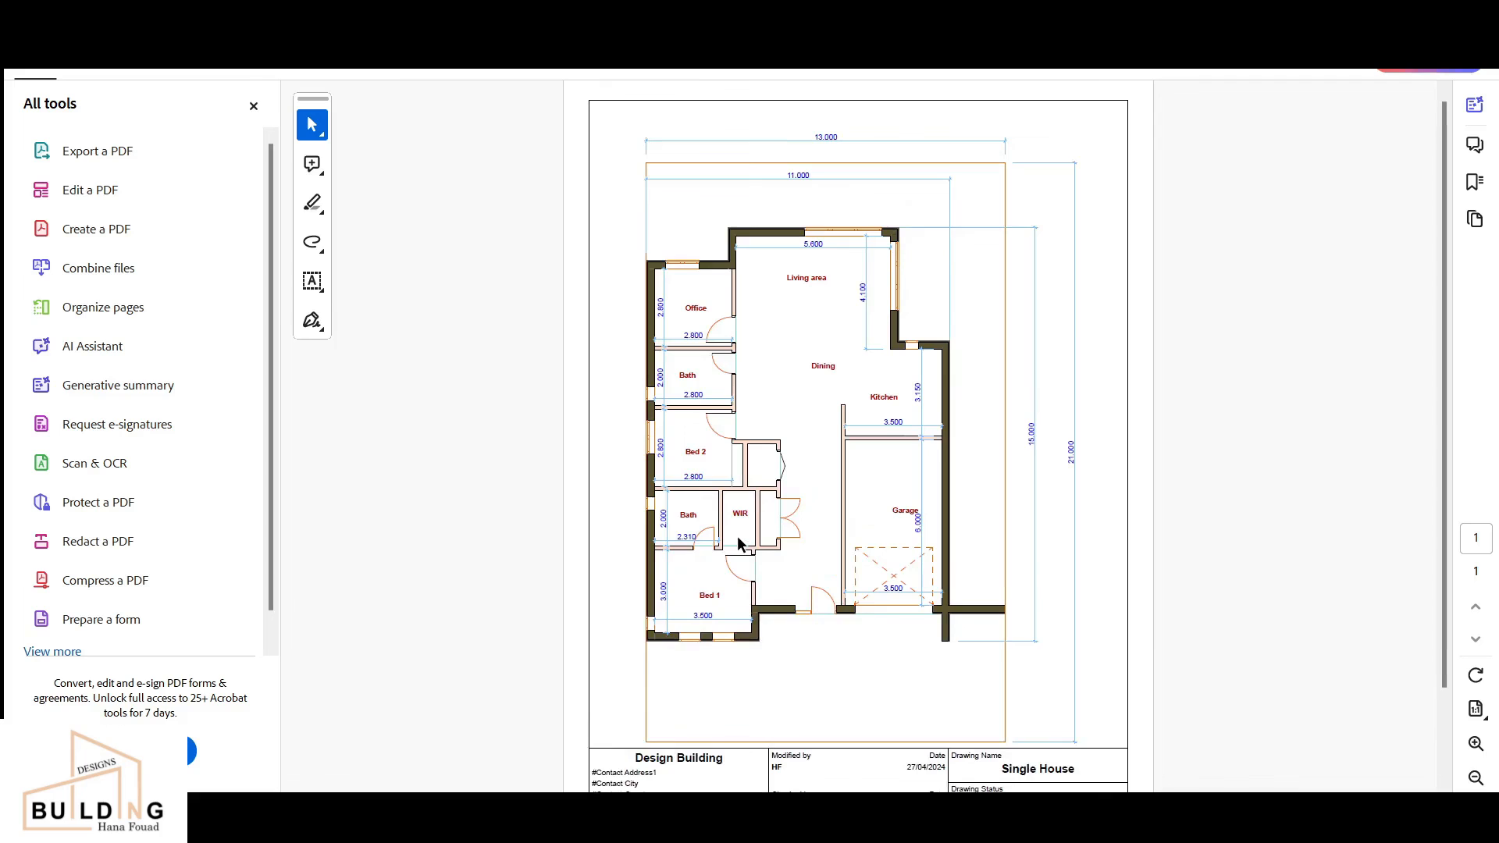